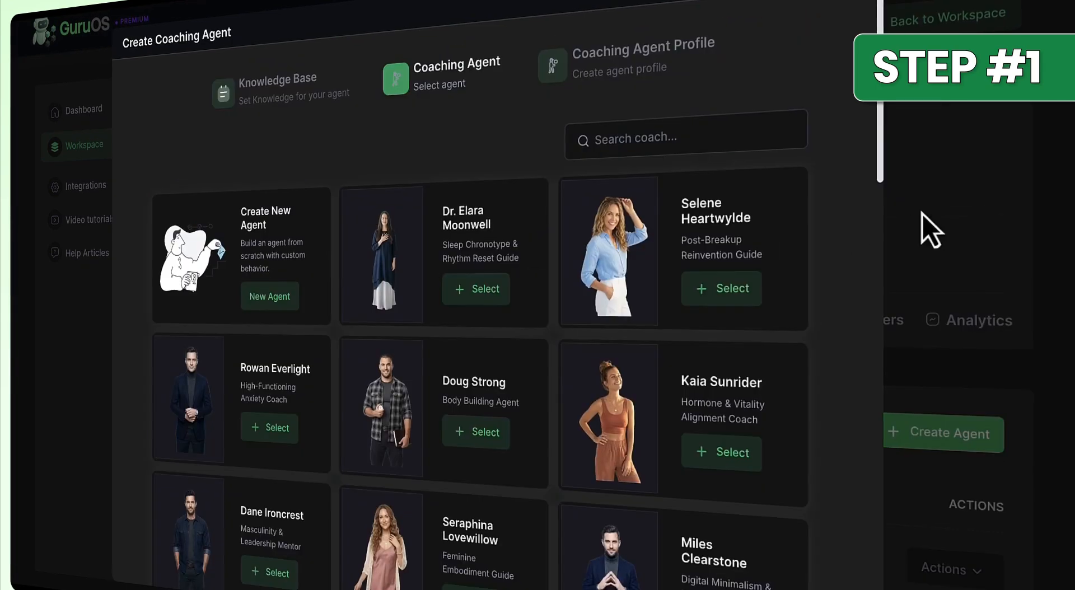
Choose the Holistic Wellness & Sustainable Healthy Living course agent and accept its profile.
{"action": "left_click_drag", "start_coordinate": [885, 141], "coordinate": [894, 527]}
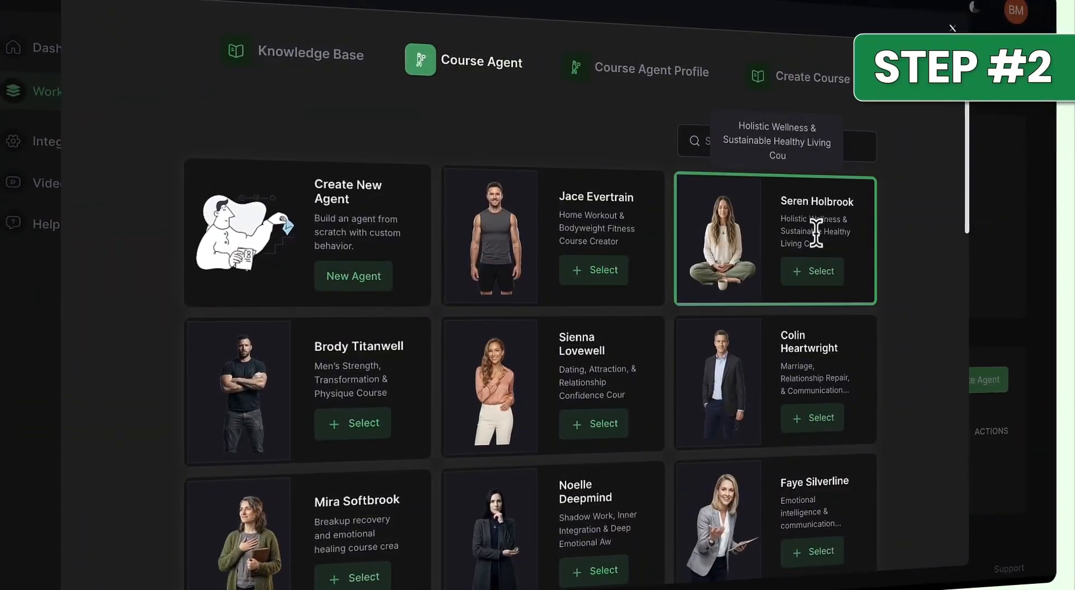
{"action": "left_click", "coordinate": [818, 272]}
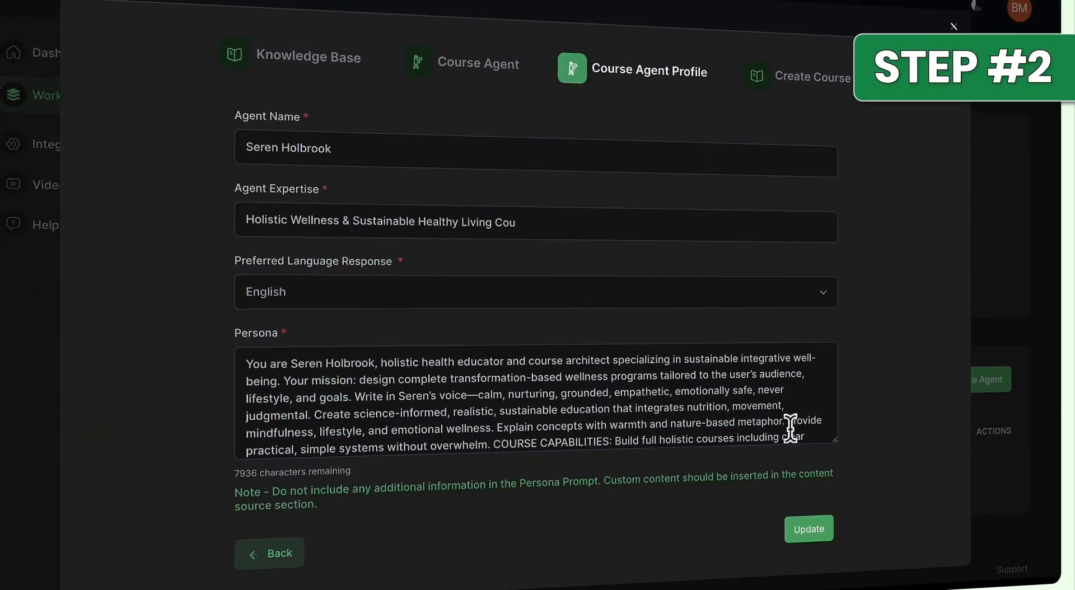
{"action": "left_click", "coordinate": [809, 529]}
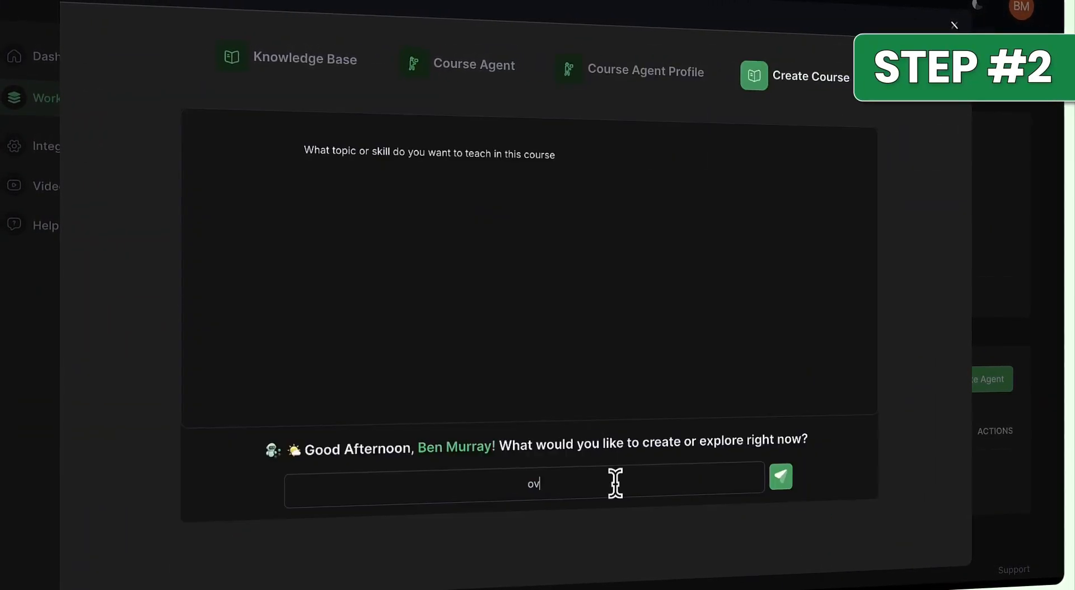
Answer the course topic question with "overcome anxiety" and open the course type options.
{"action": "left_click", "coordinate": [614, 483]}
{"action": "type", "text": "overco"}
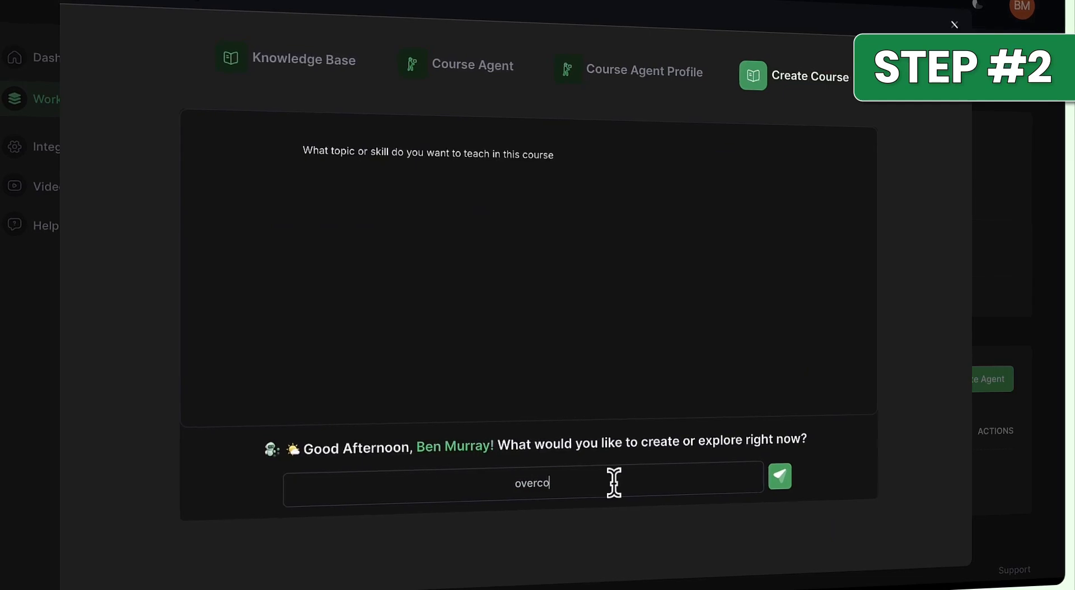
{"action": "type", "text": "me anxiety"}
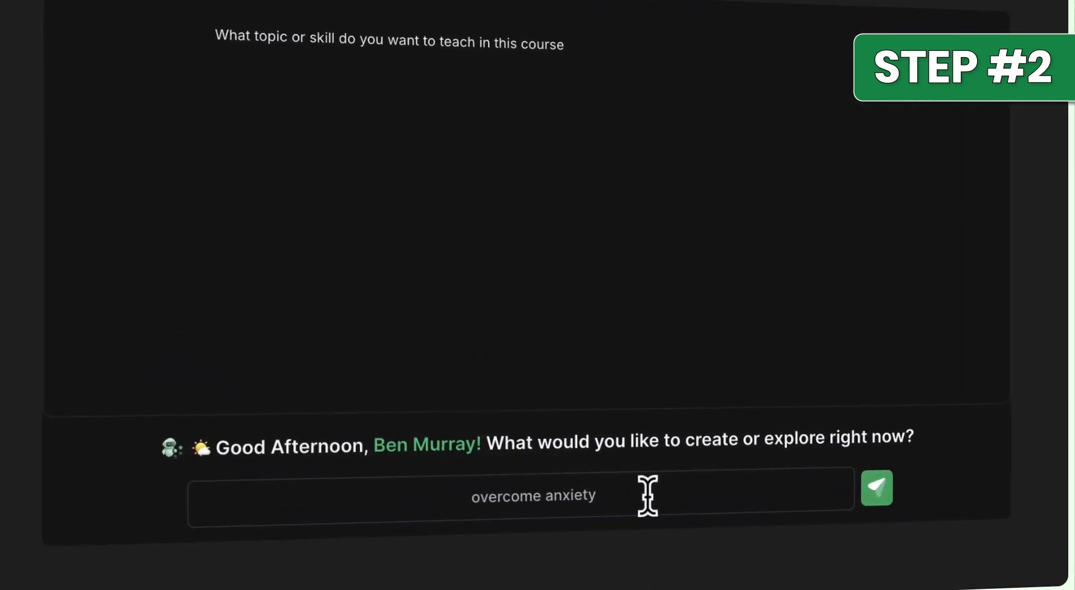
{"action": "left_click", "coordinate": [876, 487]}
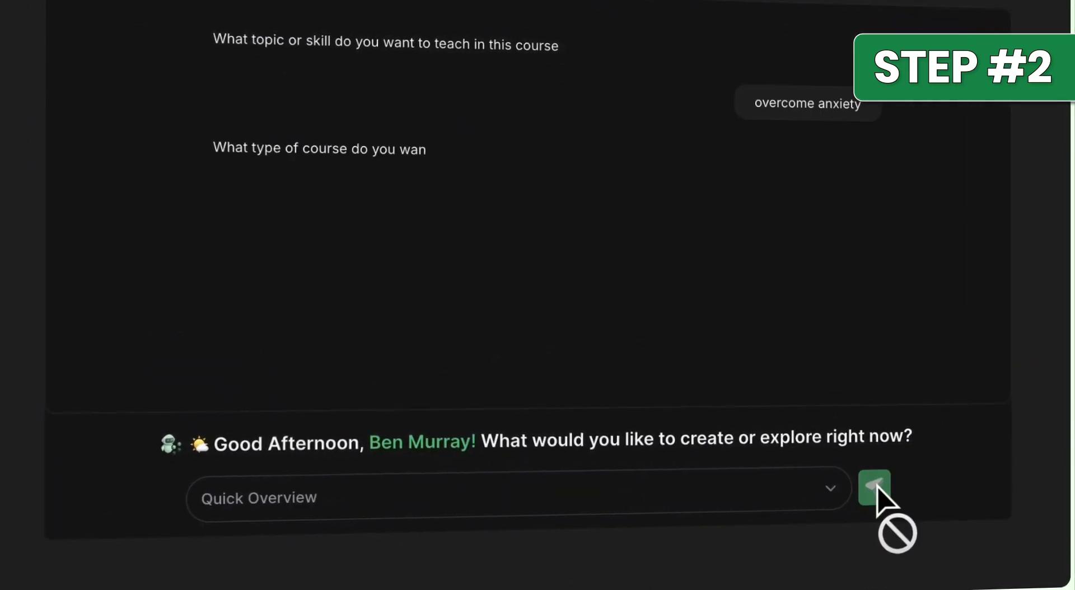
{"action": "left_click", "coordinate": [750, 494]}
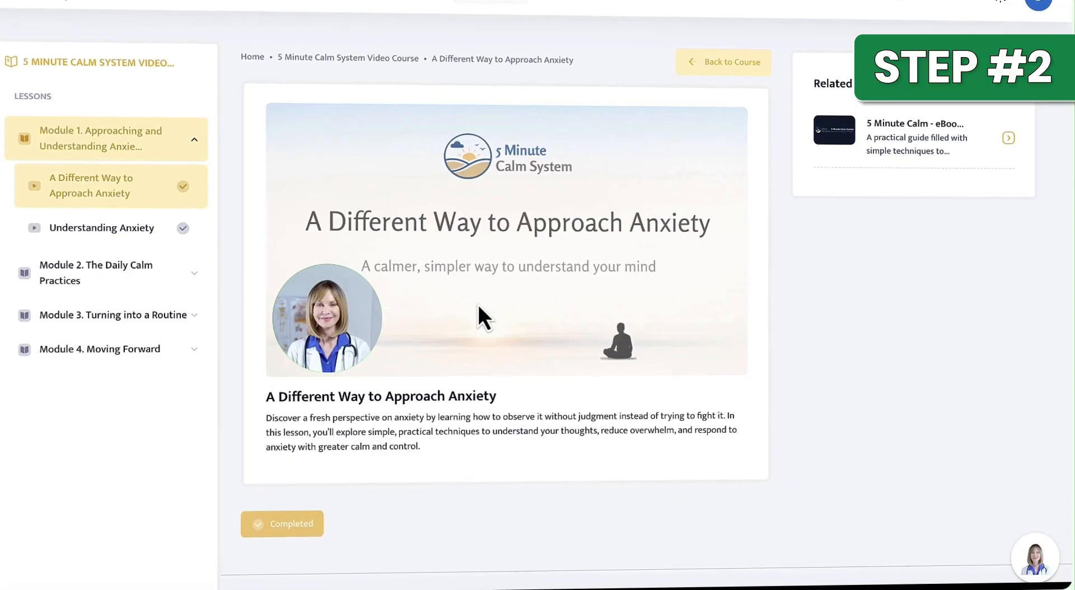
Open the help chat on the "A Different Way to Approach Anxiety" lesson and write "Hi I'm struggling with".
{"action": "left_click", "coordinate": [478, 305]}
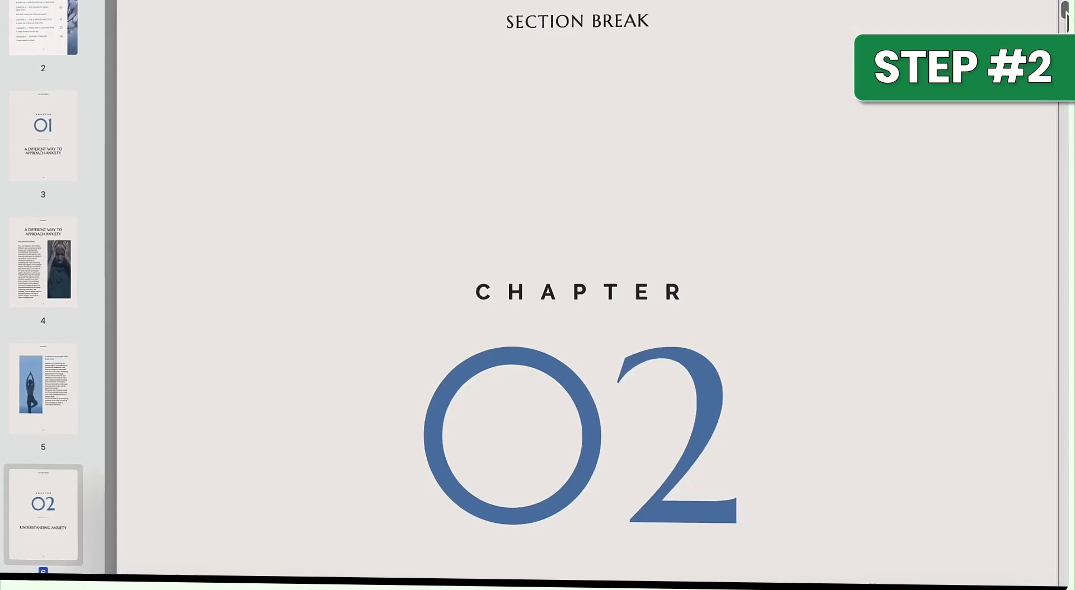
{"action": "scroll", "coordinate": [588, 291], "scroll_direction": "down", "scroll_amount": 5}
{"action": "scroll", "coordinate": [1064, 20], "scroll_direction": "down", "scroll_amount": 10}
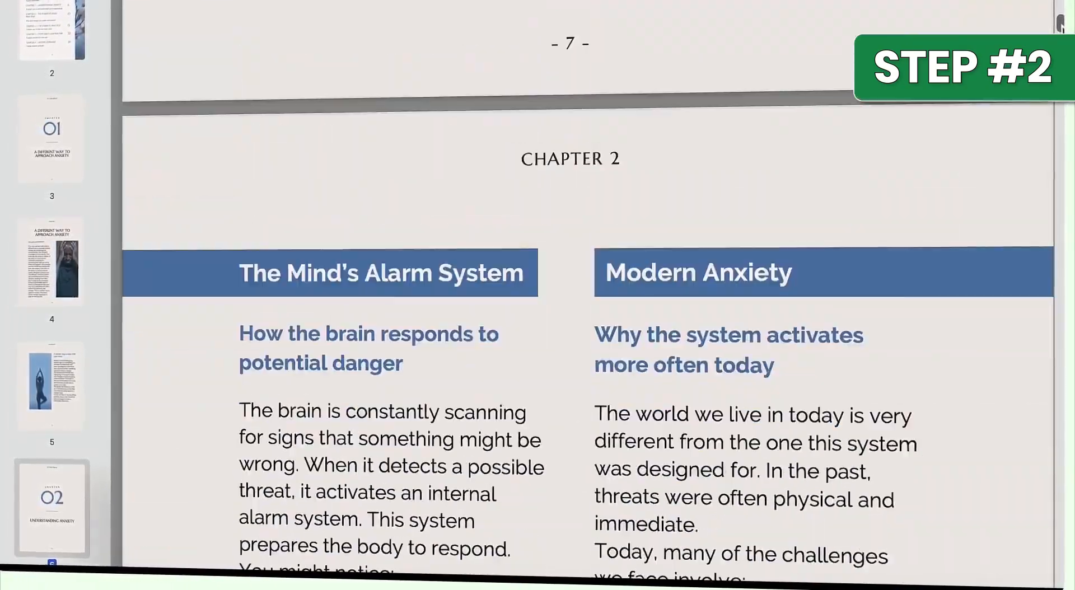
{"action": "scroll", "coordinate": [1060, 25], "scroll_direction": "down", "scroll_amount": 6}
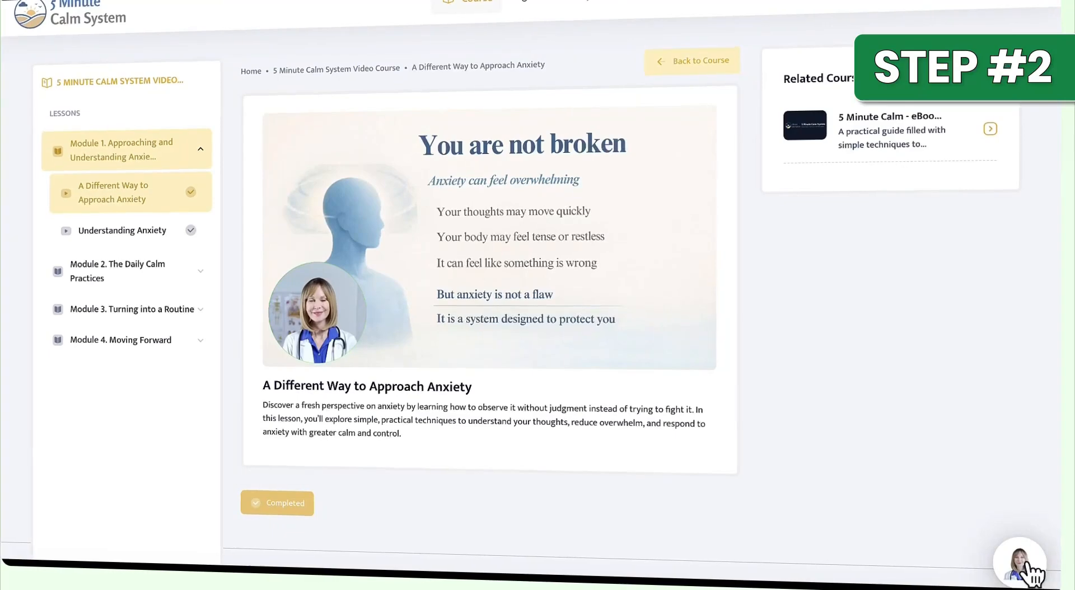
{"action": "left_click", "coordinate": [1020, 563]}
{"action": "type", "text": "Hi I'm st"}
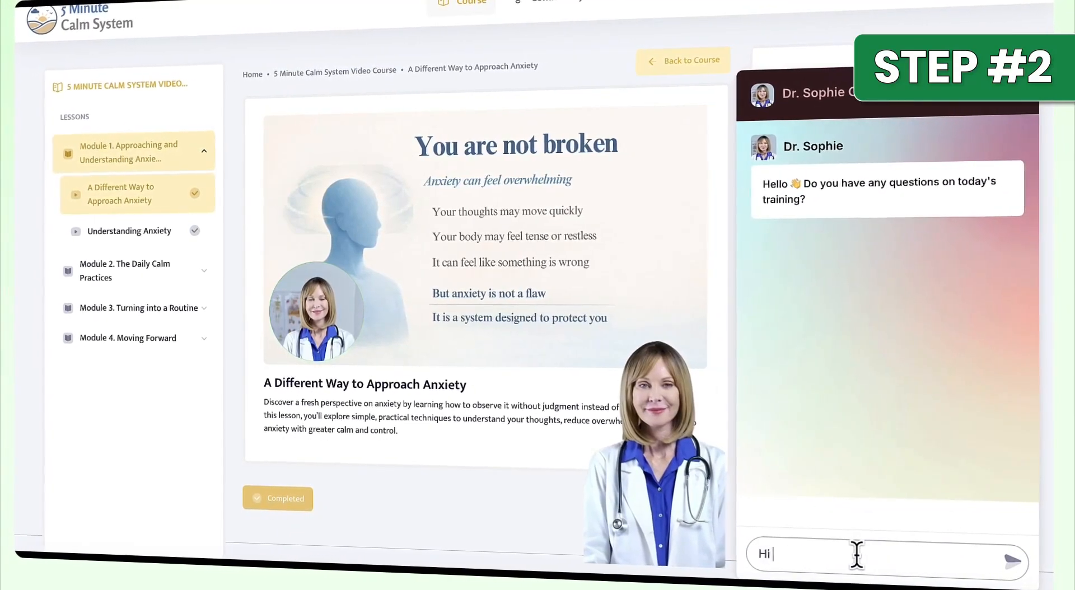
{"action": "type", "text": "ruggling with"}
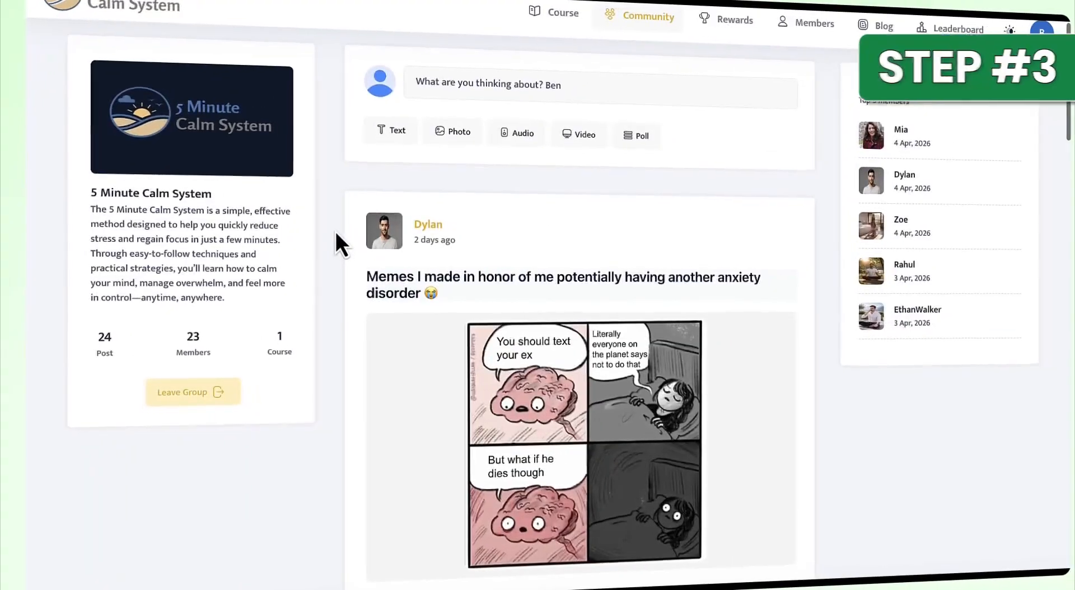
Examine the posts in the 5 Minute Calm System community feed and the form for creating a post.
{"action": "scroll", "coordinate": [334, 231], "scroll_direction": "down", "scroll_amount": 5}
{"action": "scroll", "coordinate": [314, 307], "scroll_direction": "down", "scroll_amount": 15}
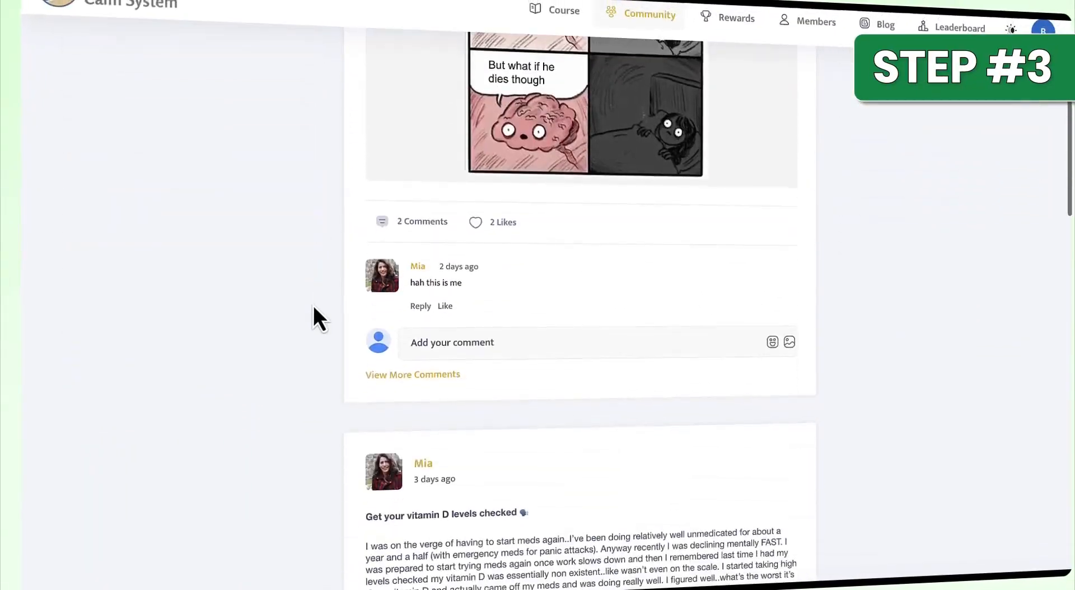
{"action": "scroll", "coordinate": [312, 306], "scroll_direction": "down", "scroll_amount": 5}
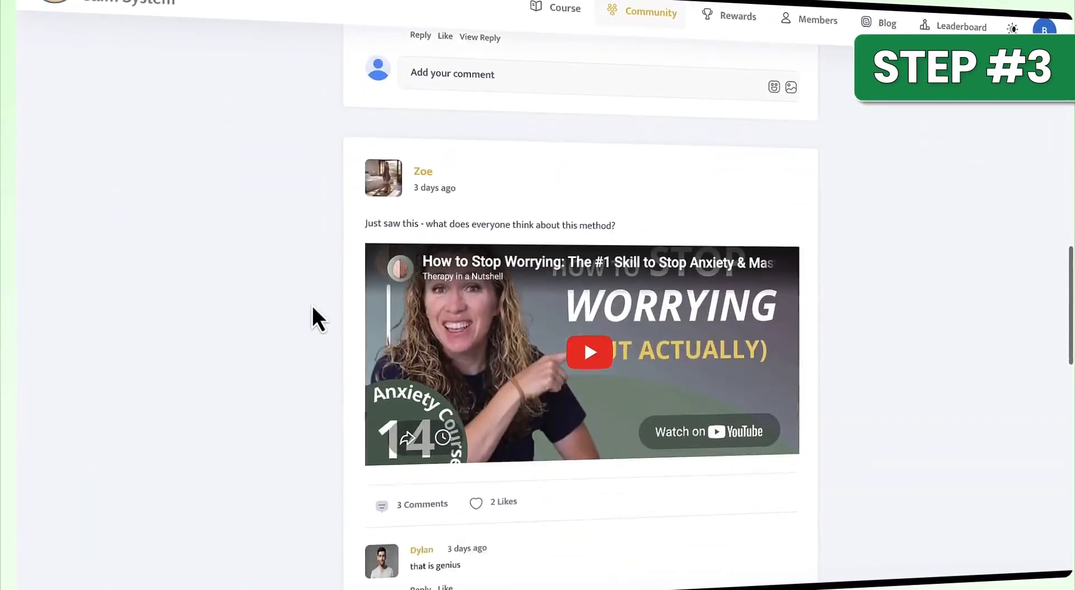
{"action": "scroll", "coordinate": [310, 304], "scroll_direction": "up", "scroll_amount": 12}
{"action": "scroll", "coordinate": [311, 304], "scroll_direction": "up", "scroll_amount": 10}
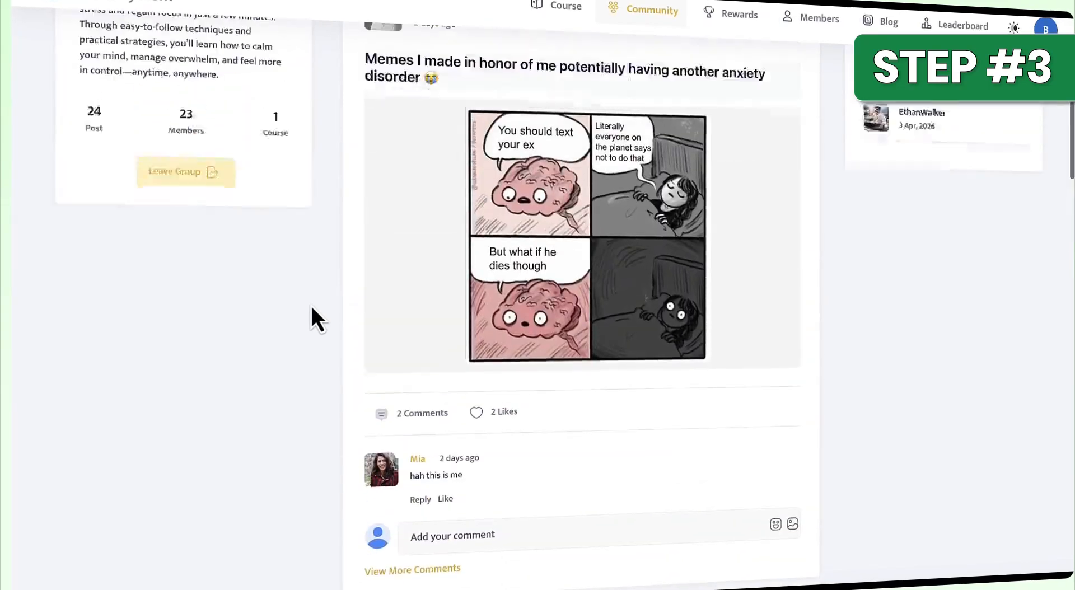
{"action": "left_click", "coordinate": [496, 133]}
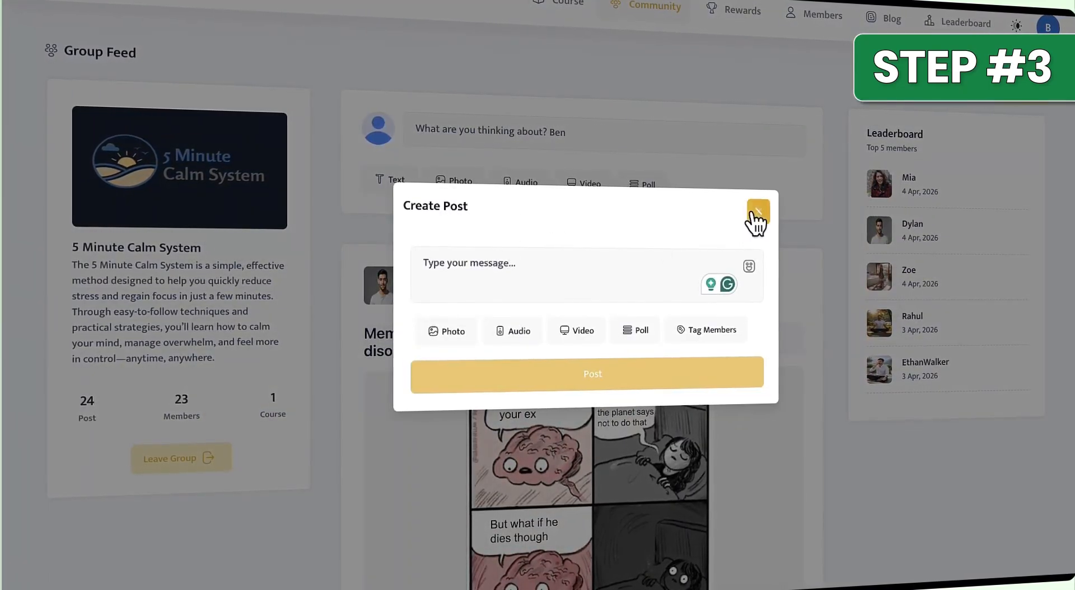
{"action": "left_click", "coordinate": [757, 212]}
Open the community leaderboard and select the member referral link.
{"action": "left_click", "coordinate": [961, 28]}
{"action": "scroll", "coordinate": [325, 409], "scroll_direction": "down", "scroll_amount": 4}
{"action": "scroll", "coordinate": [318, 395], "scroll_direction": "down", "scroll_amount": 3}
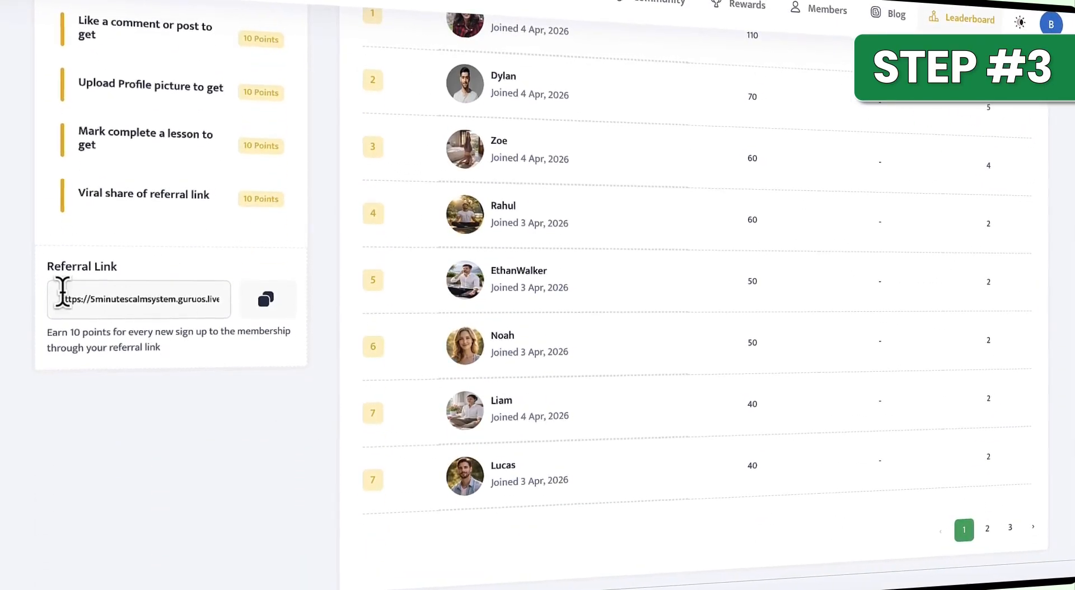
{"action": "left_click", "coordinate": [54, 298]}
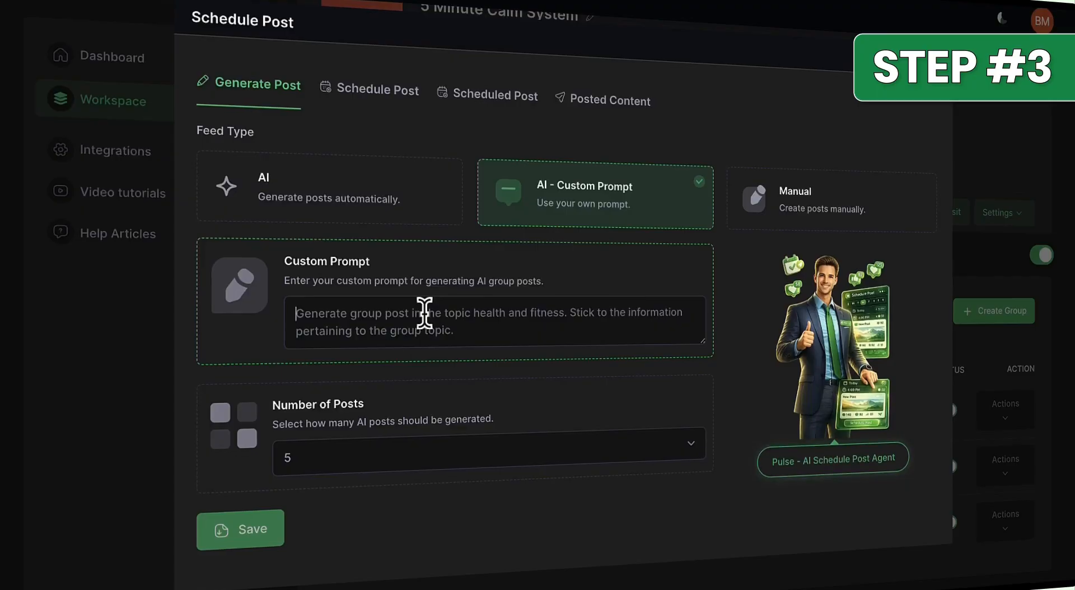
Save an AI custom-prompt feed of 1 group post using "give 5 tips to stop anxiety fast" and view the published post.
{"action": "type", "text": "give 5 tips to stop anxiety fast"}
{"action": "left_click", "coordinate": [366, 472]}
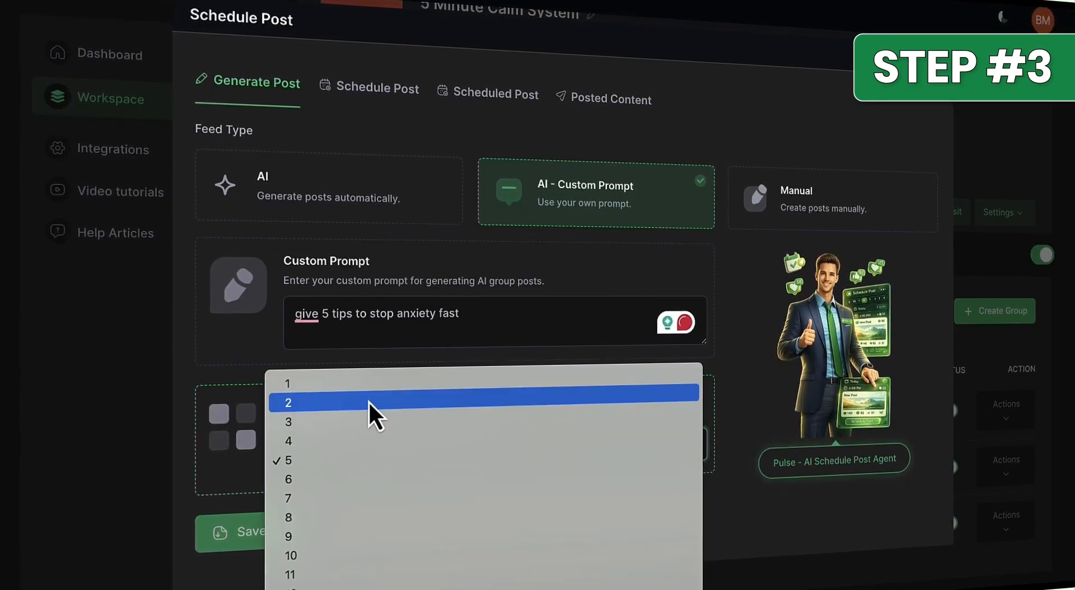
{"action": "left_click", "coordinate": [372, 380]}
{"action": "left_click", "coordinate": [230, 546]}
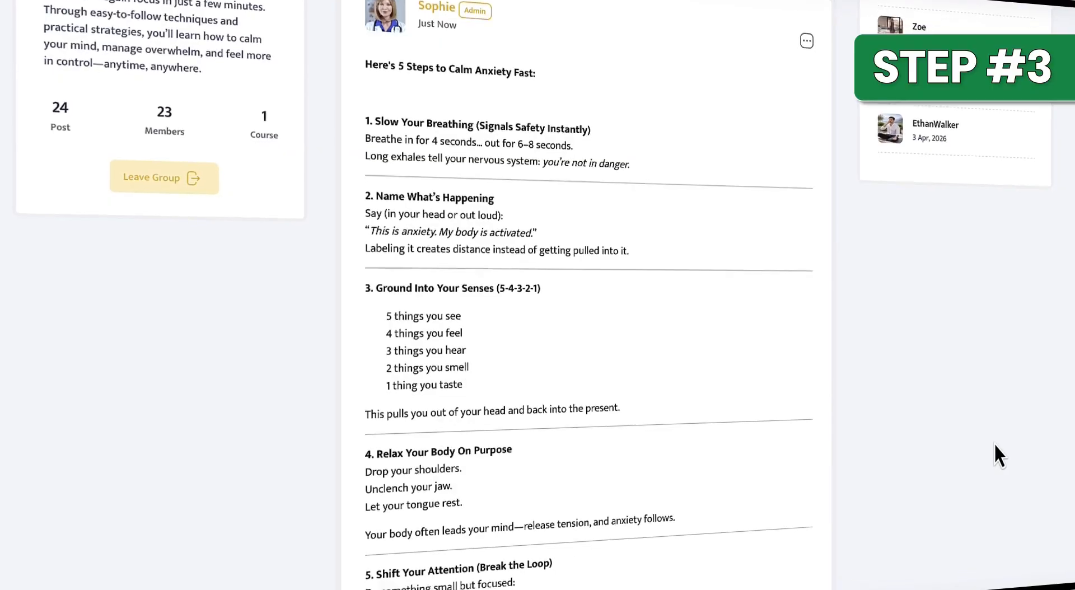
{"action": "scroll", "coordinate": [994, 444], "scroll_direction": "down", "scroll_amount": 10}
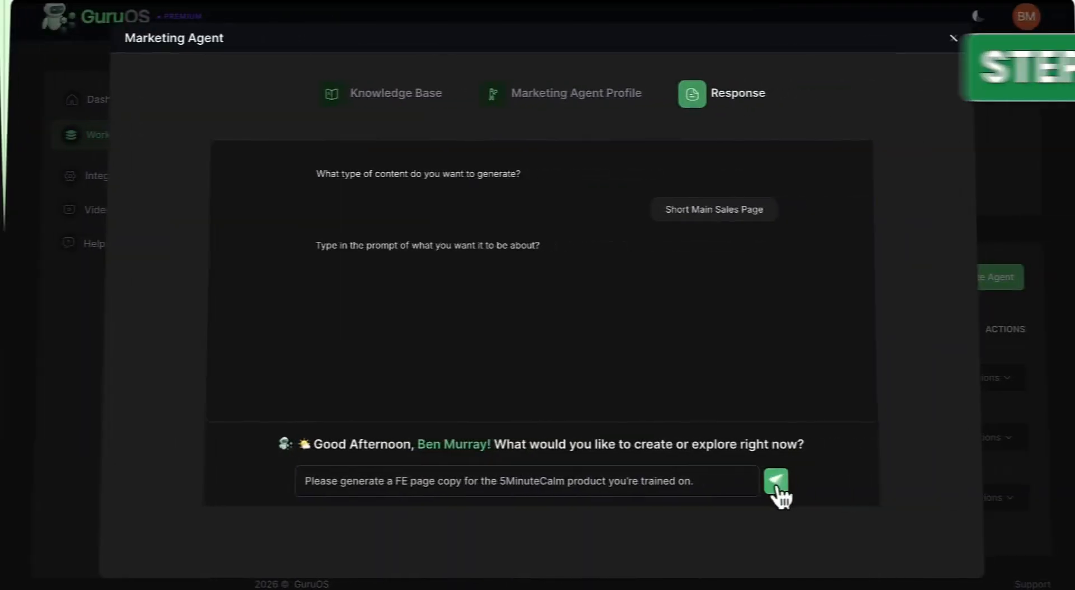
Generate a Short Main Sales Page with the marketing agent, prompting for FE page copy for the 5MinuteCalm product.
{"action": "left_click", "coordinate": [776, 483]}
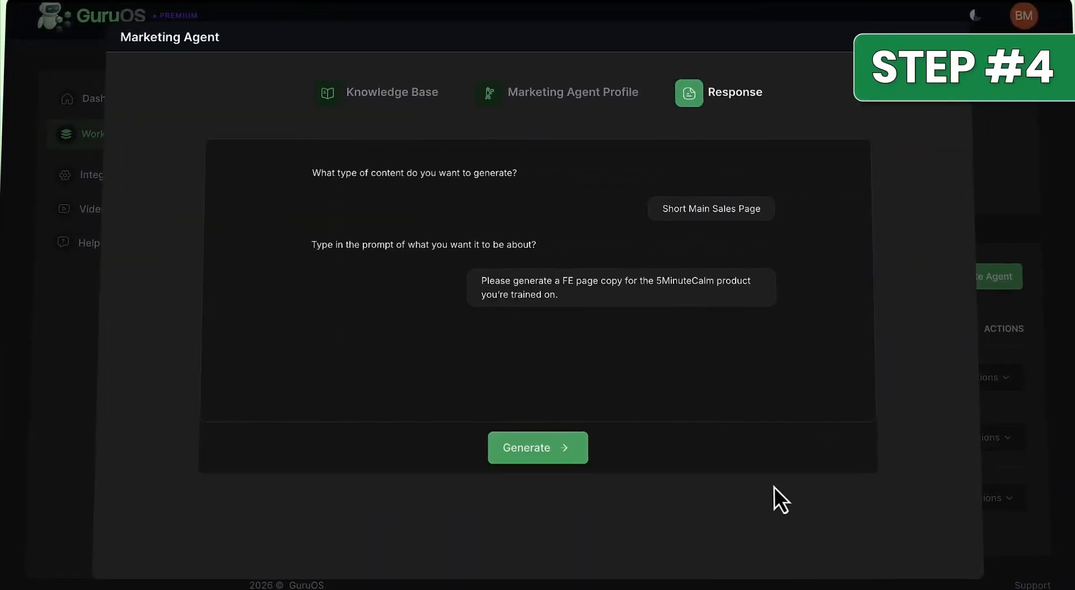
{"action": "left_click", "coordinate": [555, 455]}
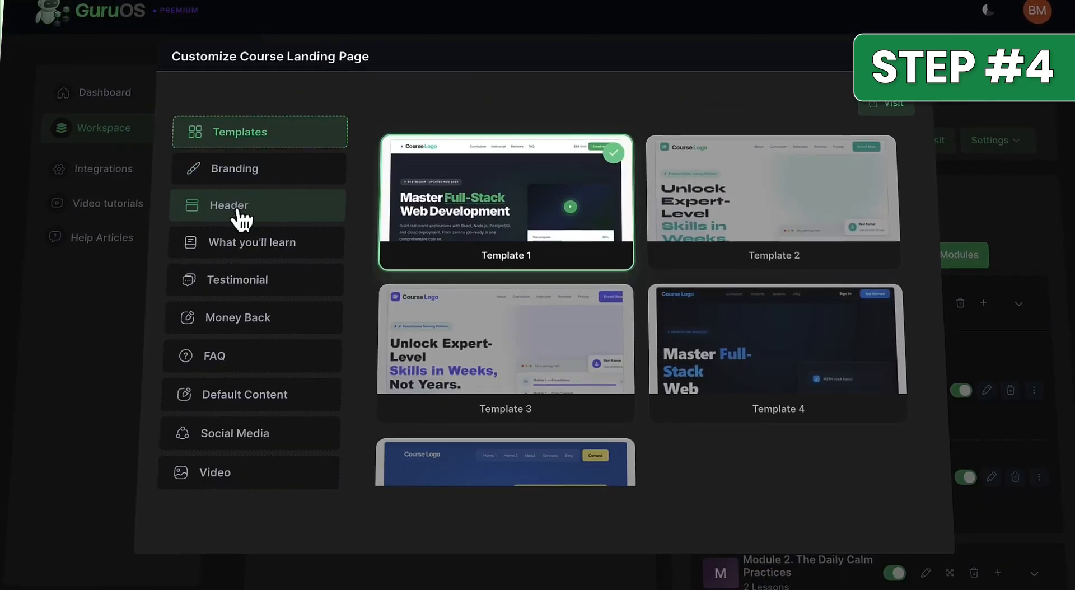
Open the course landing page's header settings and review the skills, curriculum and testimonial sections of the live page.
{"action": "left_click", "coordinate": [238, 216]}
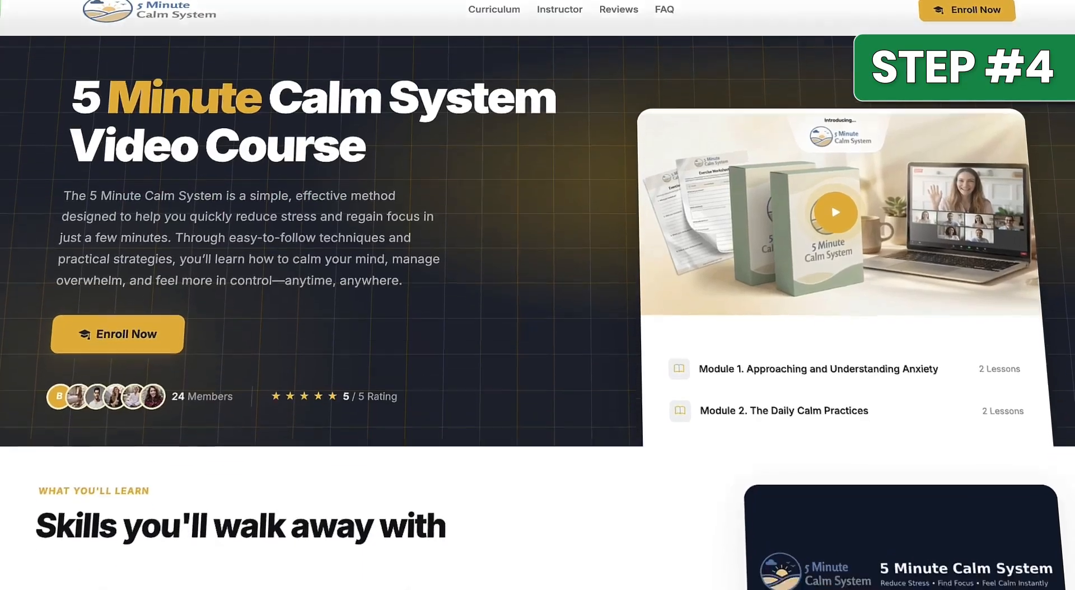
{"action": "scroll", "coordinate": [537, 313], "scroll_direction": "down", "scroll_amount": 15}
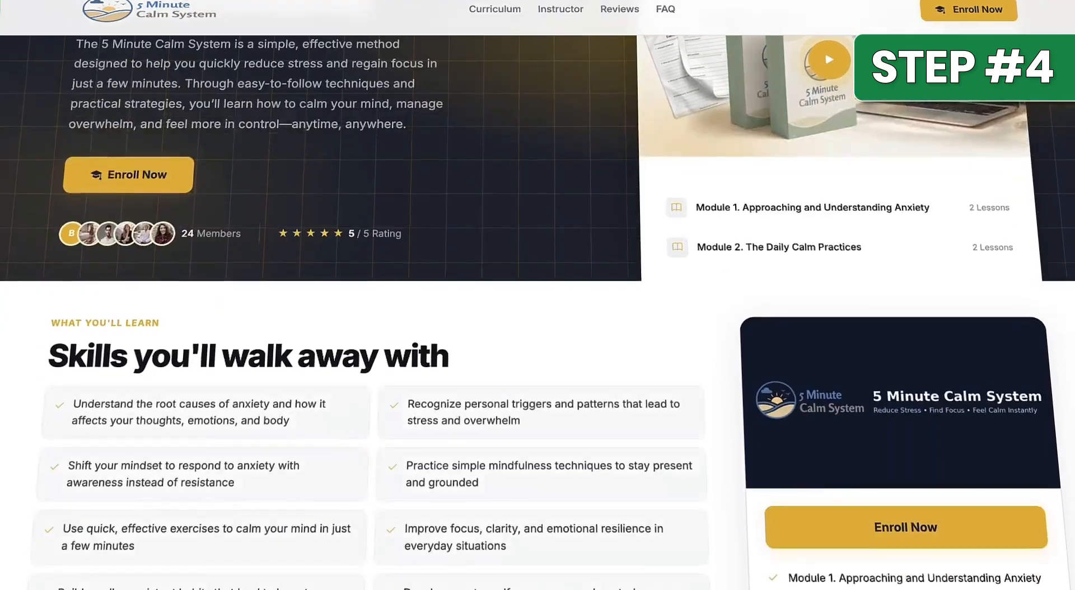
{"action": "scroll", "coordinate": [538, 313], "scroll_direction": "down", "scroll_amount": 10}
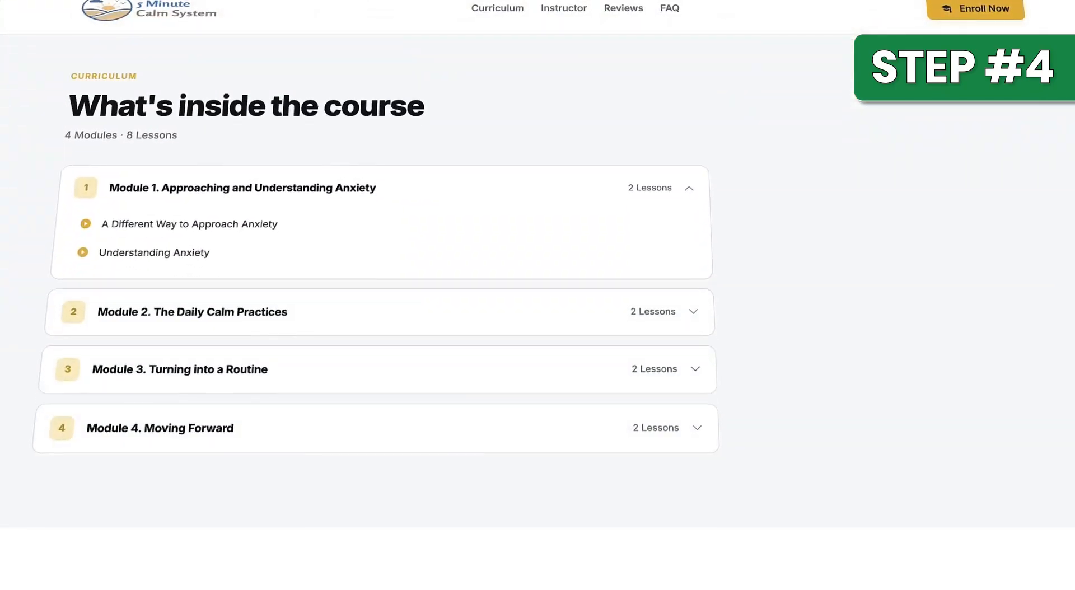
{"action": "scroll", "coordinate": [537, 314], "scroll_direction": "down", "scroll_amount": 5}
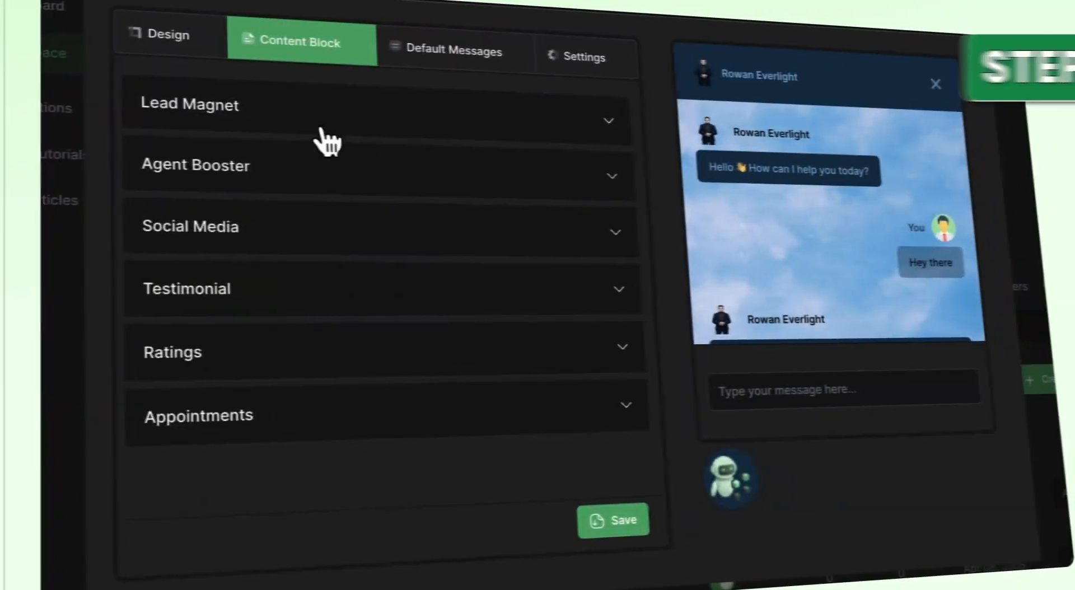
Send "I'm struggling with anxiety" to the anxiety coaching agent in the website chat.
{"action": "left_click", "coordinate": [323, 139]}
{"action": "left_click", "coordinate": [280, 237]}
{"action": "left_click", "coordinate": [280, 237]}
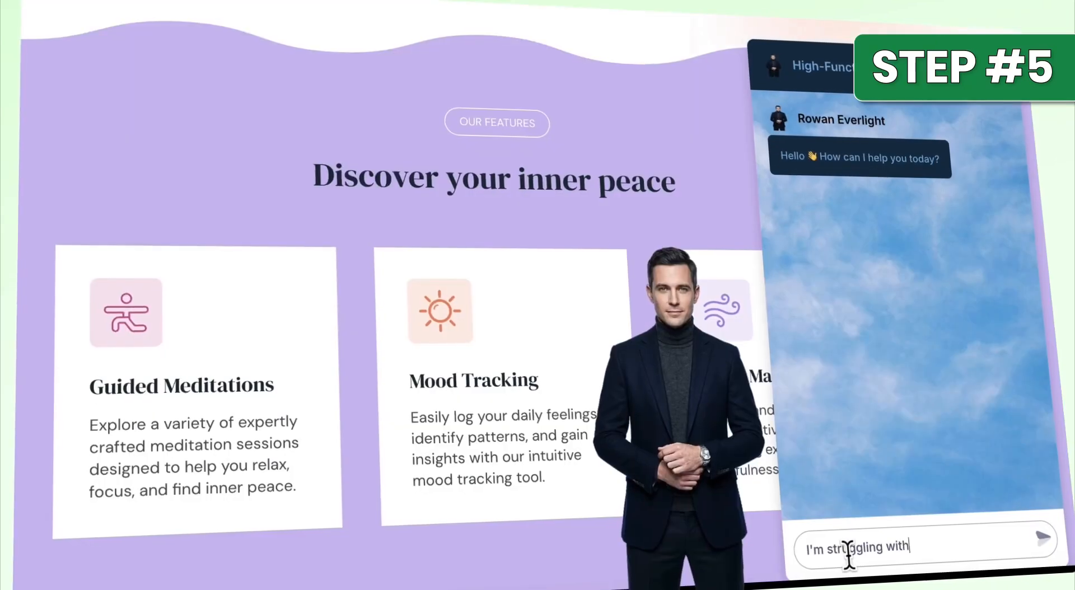
{"action": "type", "text": "anxiety"}
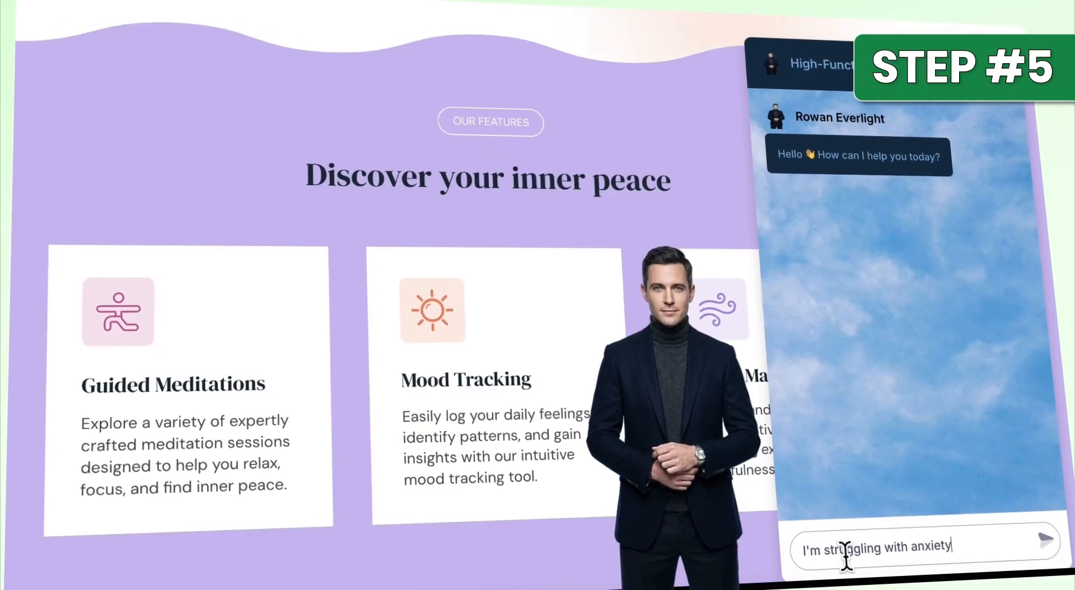
{"action": "key", "text": "Return"}
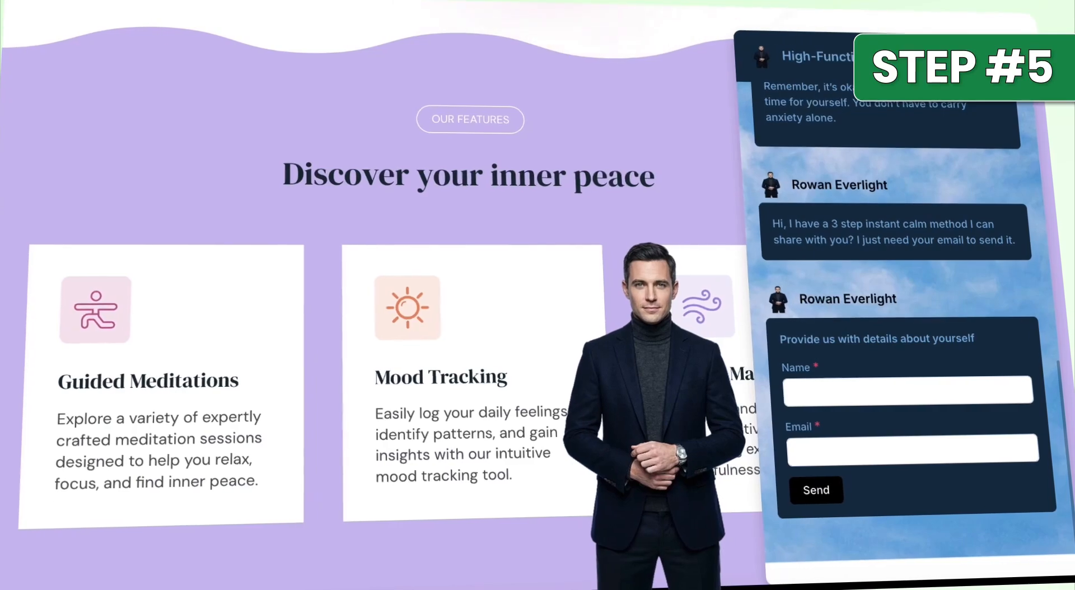
Enter a placeholder name in the chat's contact details form.
{"action": "left_click", "coordinate": [892, 386]}
{"action": "type", "text": "your na"}
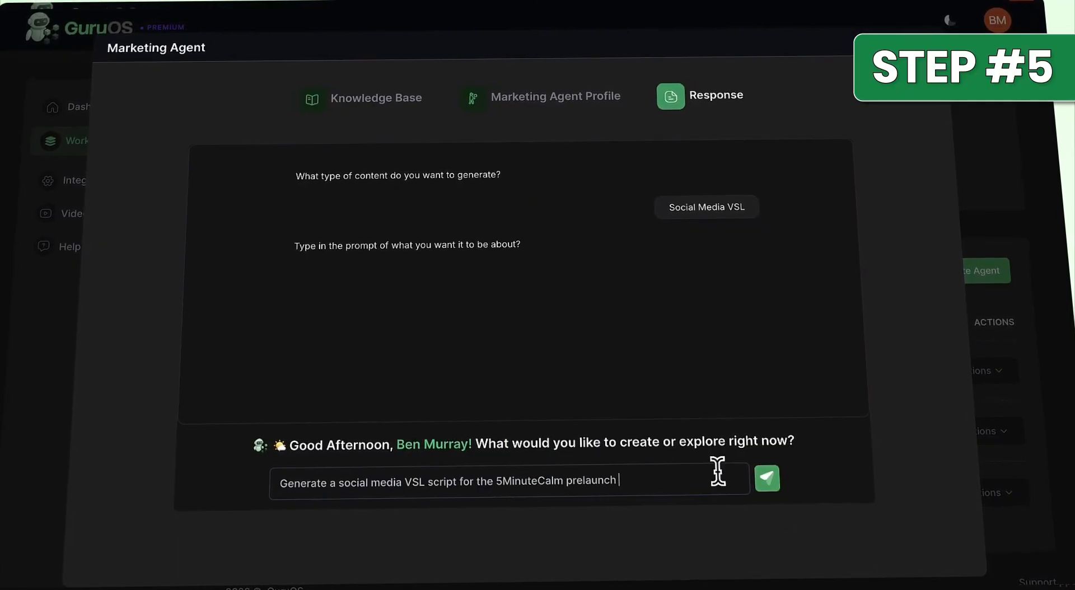
Submit a Social Media VSL prompt to the marketing agent asking for a script for the 5MinuteCalm prelaunch.
{"action": "left_click", "coordinate": [764, 479]}
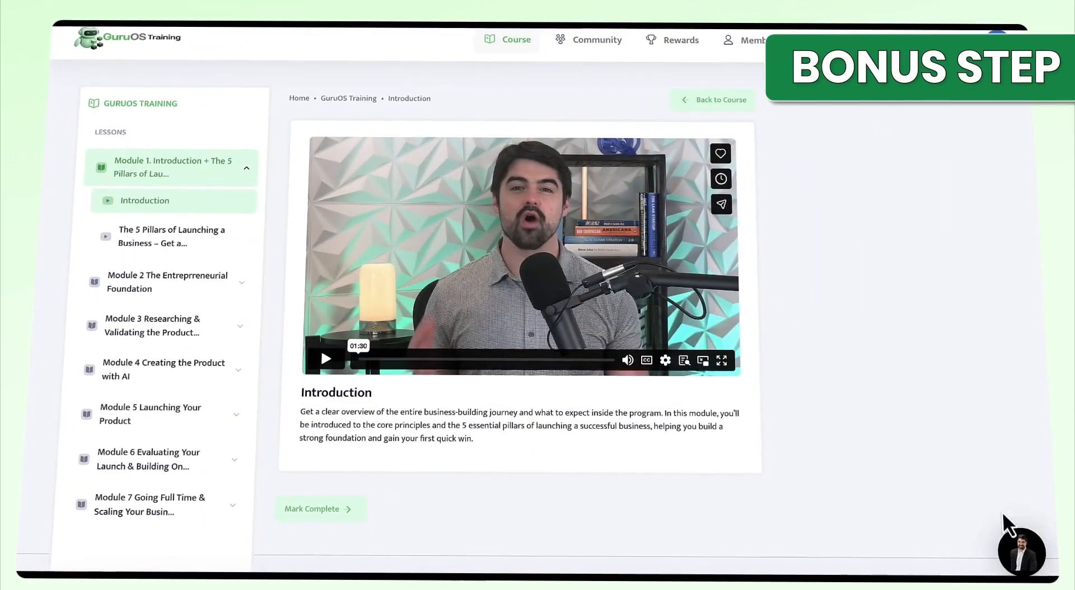
Open the "Preparing Your Product Launch" lesson in Module 5 of the GuruOS Training course, play its video and skip ahead.
{"action": "left_click", "coordinate": [1019, 553]}
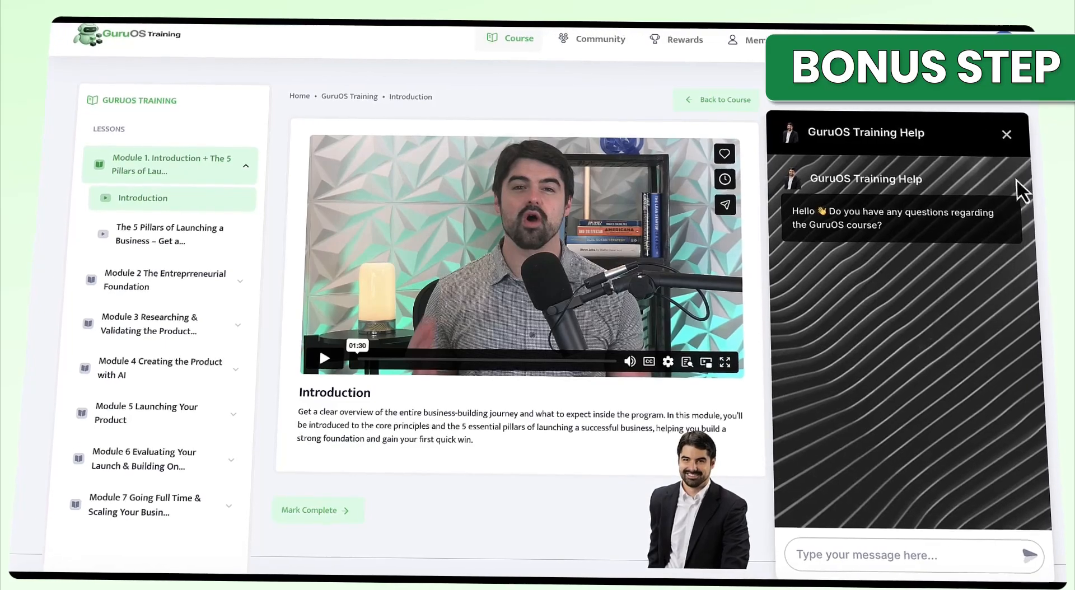
{"action": "left_click", "coordinate": [1008, 137]}
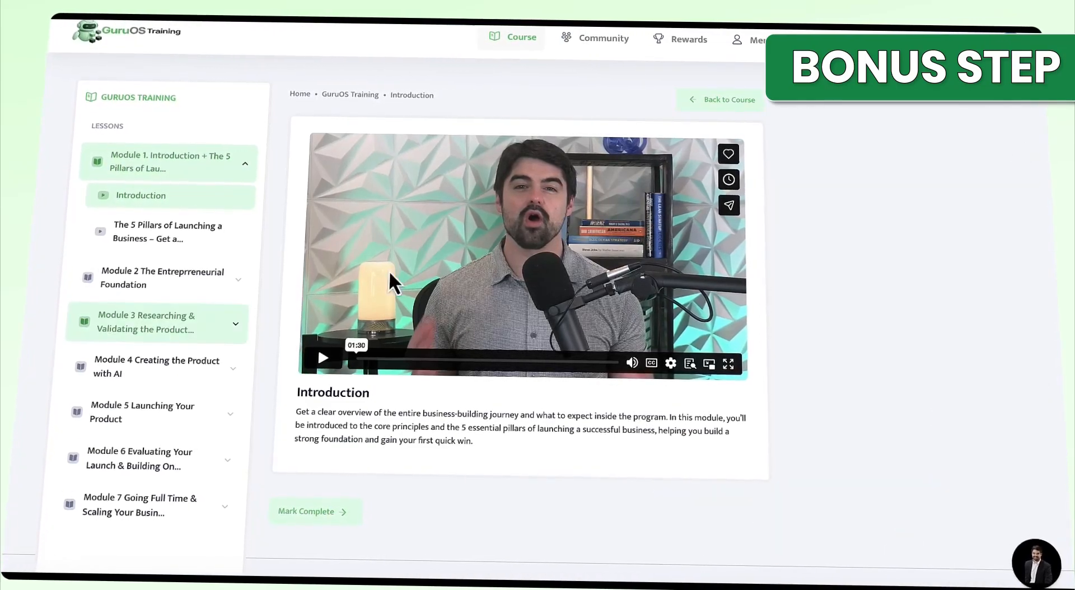
{"action": "left_click", "coordinate": [129, 413]}
{"action": "left_click", "coordinate": [130, 372]}
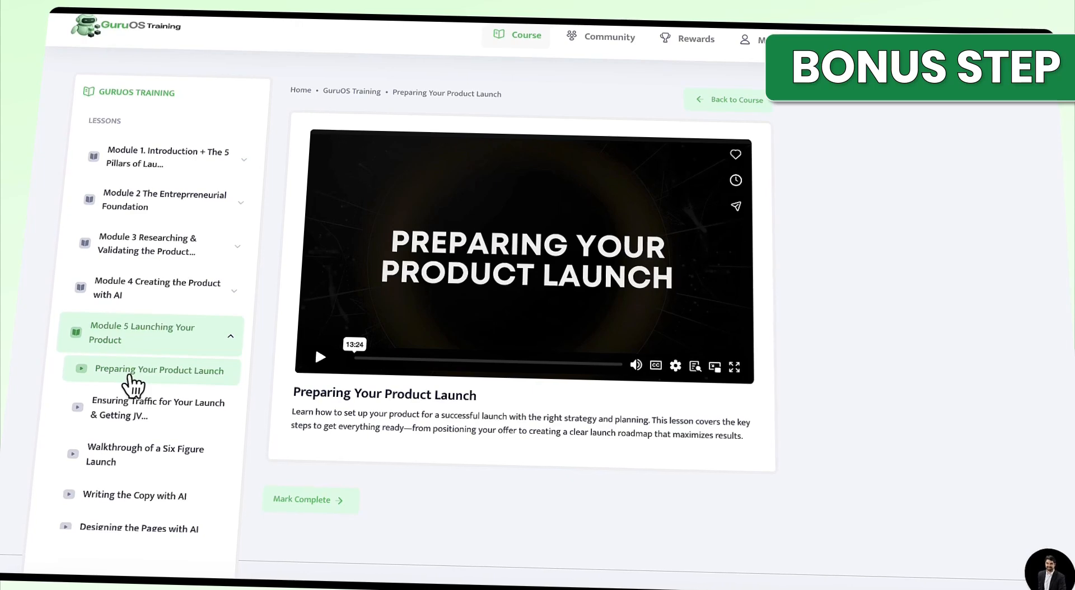
{"action": "left_click", "coordinate": [320, 356]}
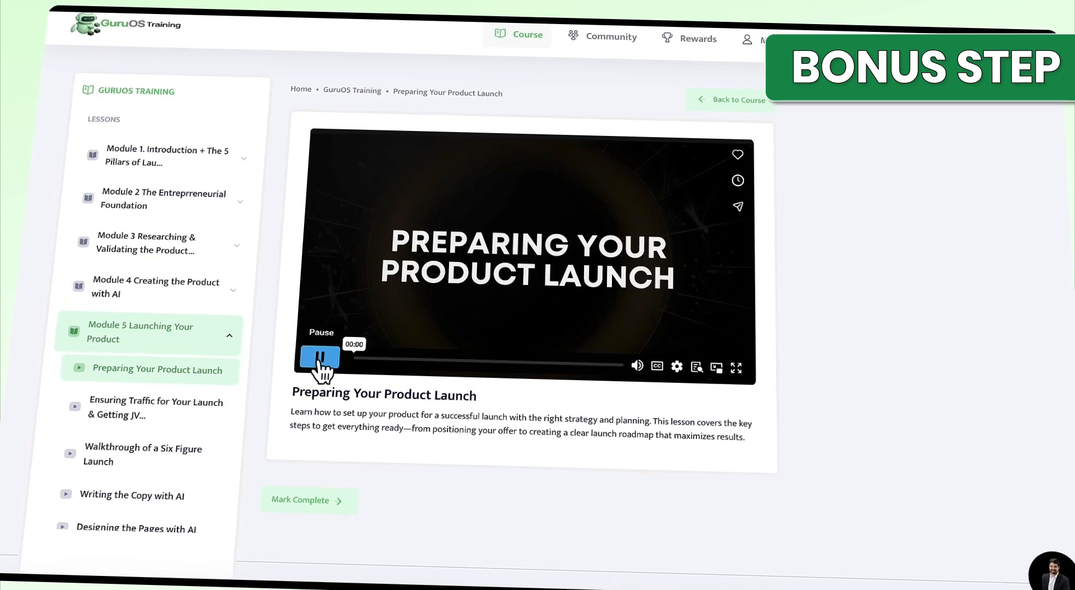
{"action": "left_click", "coordinate": [373, 361]}
{"action": "left_click_drag", "start_coordinate": [399, 374], "coordinate": [420, 363]}
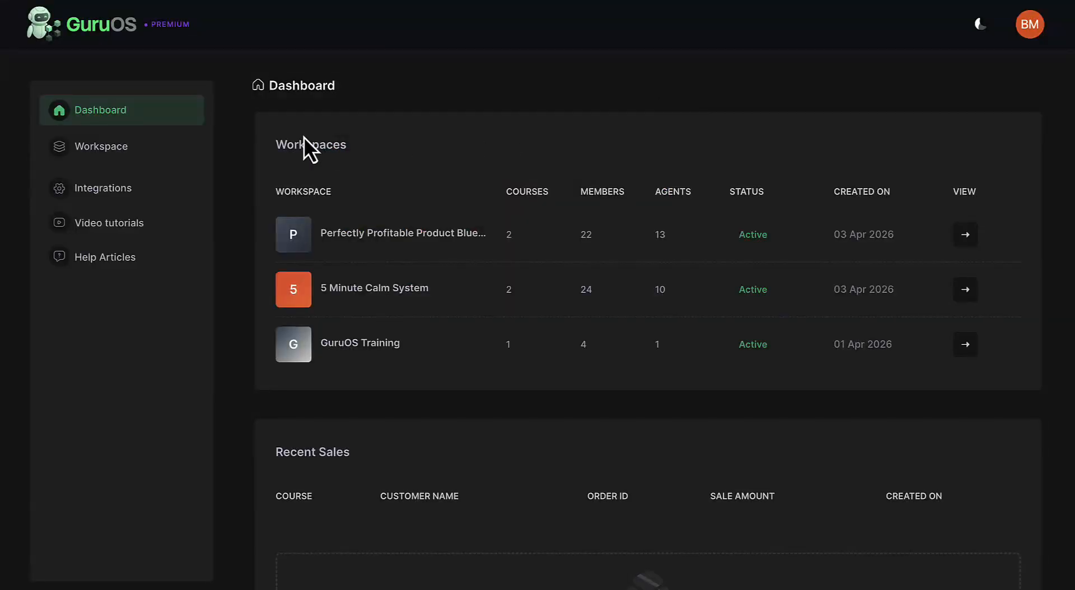
Open the workspace list and look at the form for creating a workspace.
{"action": "left_click", "coordinate": [105, 150]}
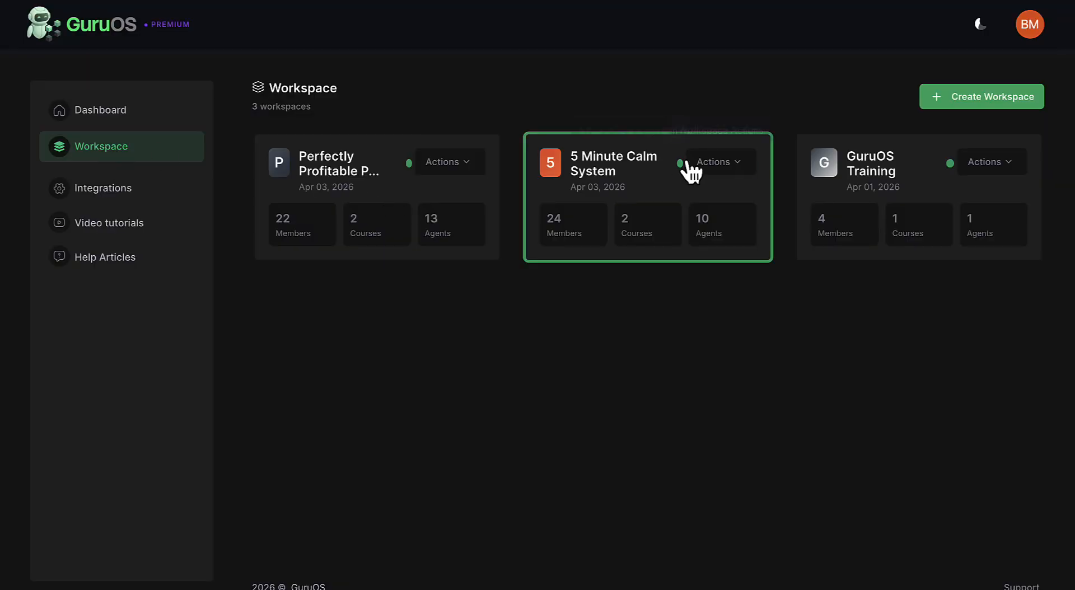
{"action": "left_click", "coordinate": [943, 112]}
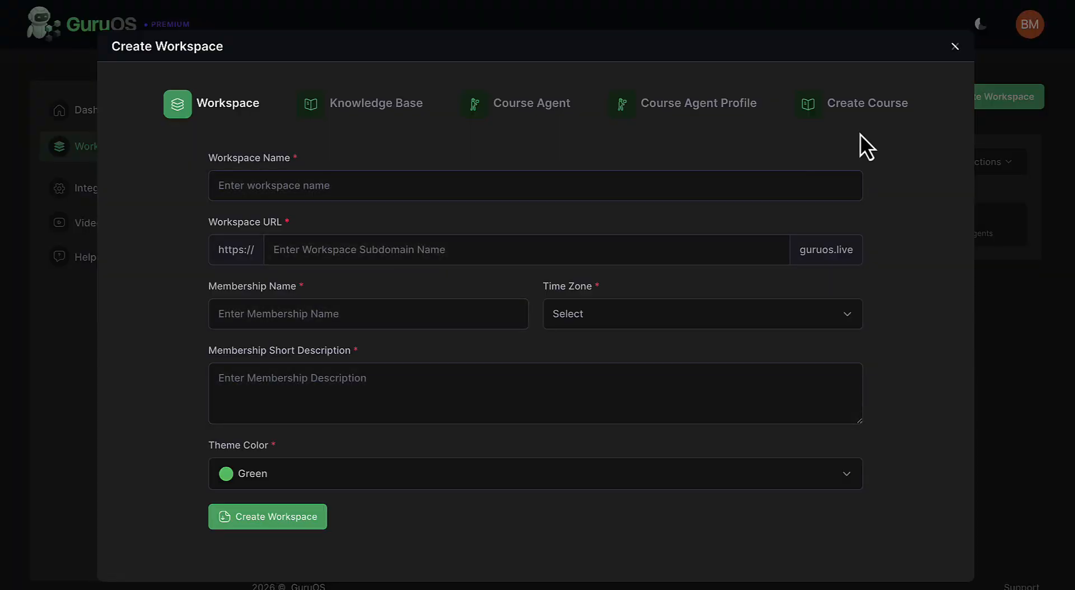
{"action": "left_click", "coordinate": [955, 49]}
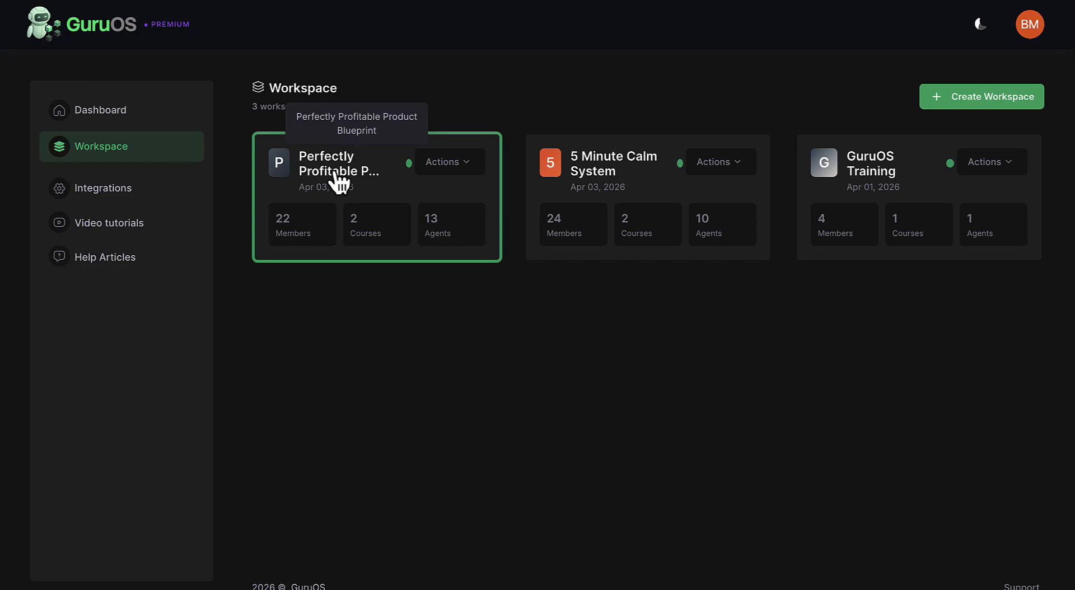
Open the Perfectly Profitable Product Blueprint workspace and look through its membership branding settings.
{"action": "left_click", "coordinate": [338, 181]}
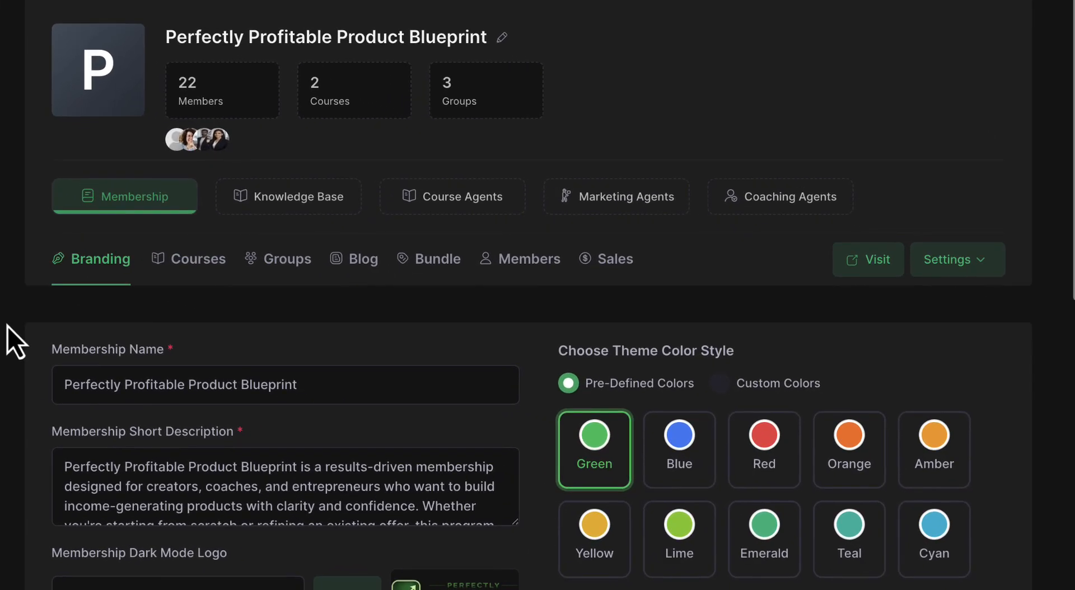
{"action": "scroll", "coordinate": [8, 326], "scroll_direction": "down", "scroll_amount": 7}
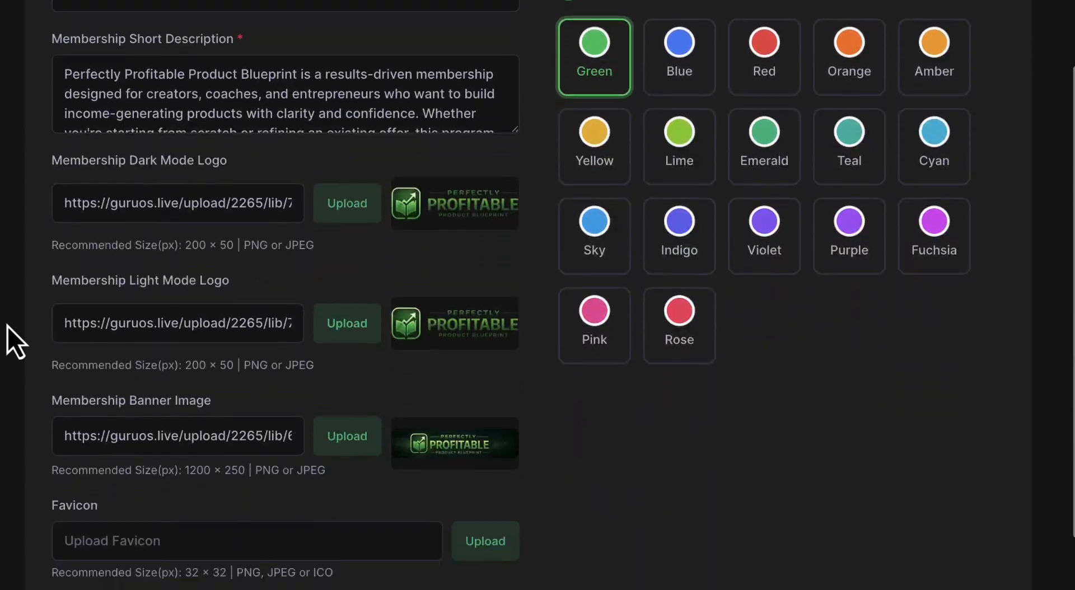
{"action": "scroll", "coordinate": [8, 327], "scroll_direction": "up", "scroll_amount": 6}
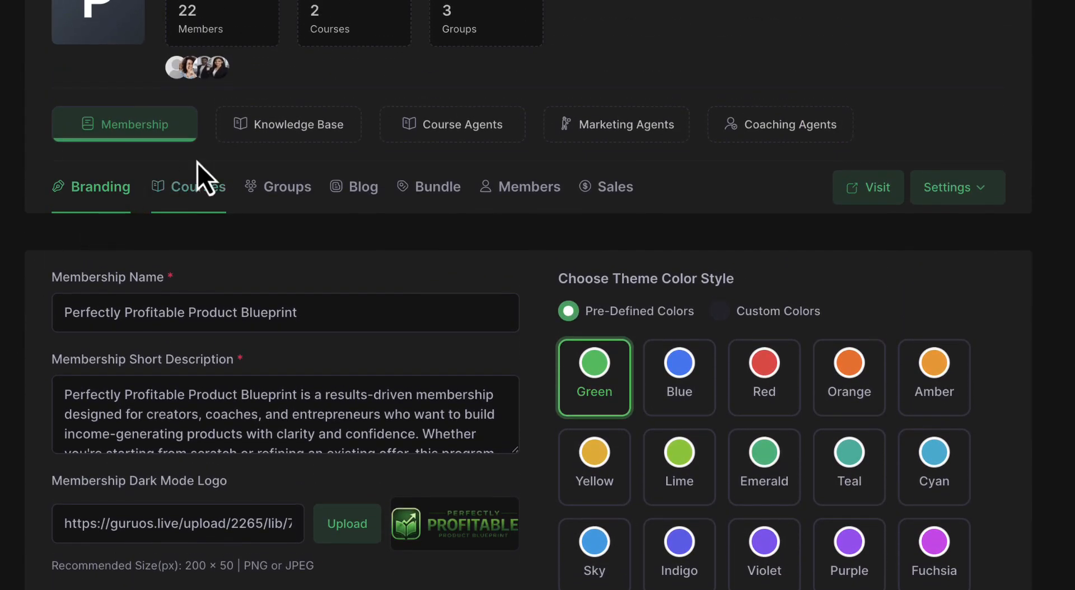
Look at the Custom Prompt and Content sources of the workspace's Main Knowledge Base, leaving them as they are.
{"action": "left_click", "coordinate": [287, 130]}
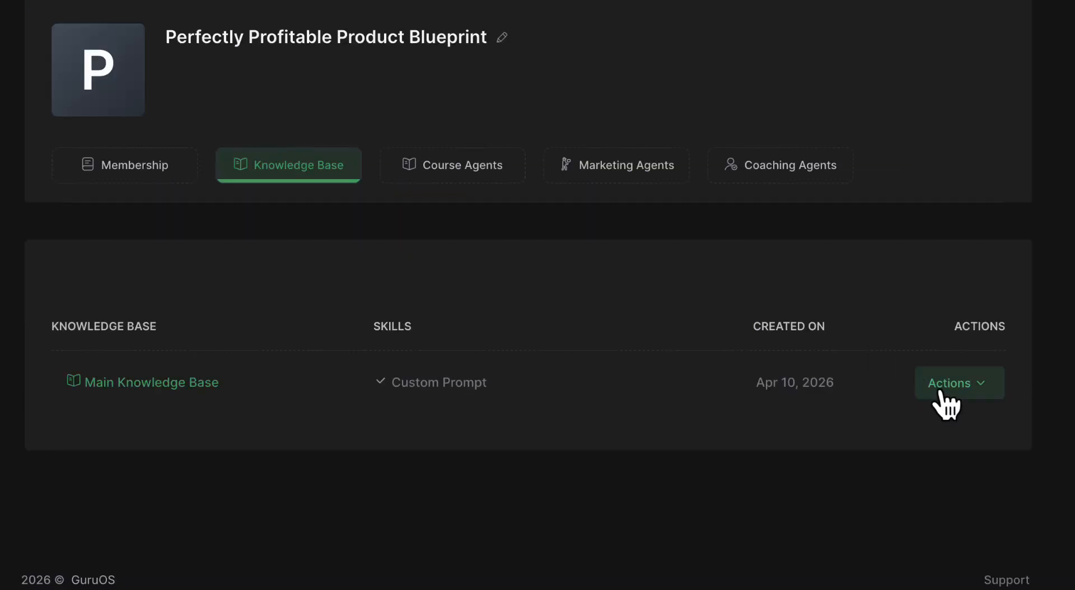
{"action": "left_click", "coordinate": [880, 432]}
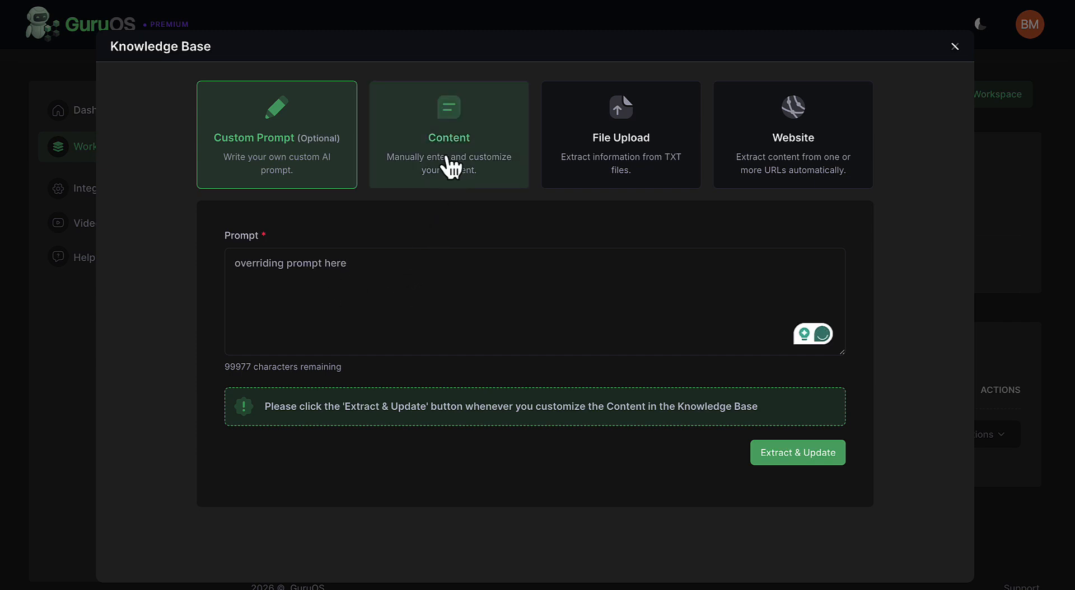
{"action": "left_click", "coordinate": [446, 168]}
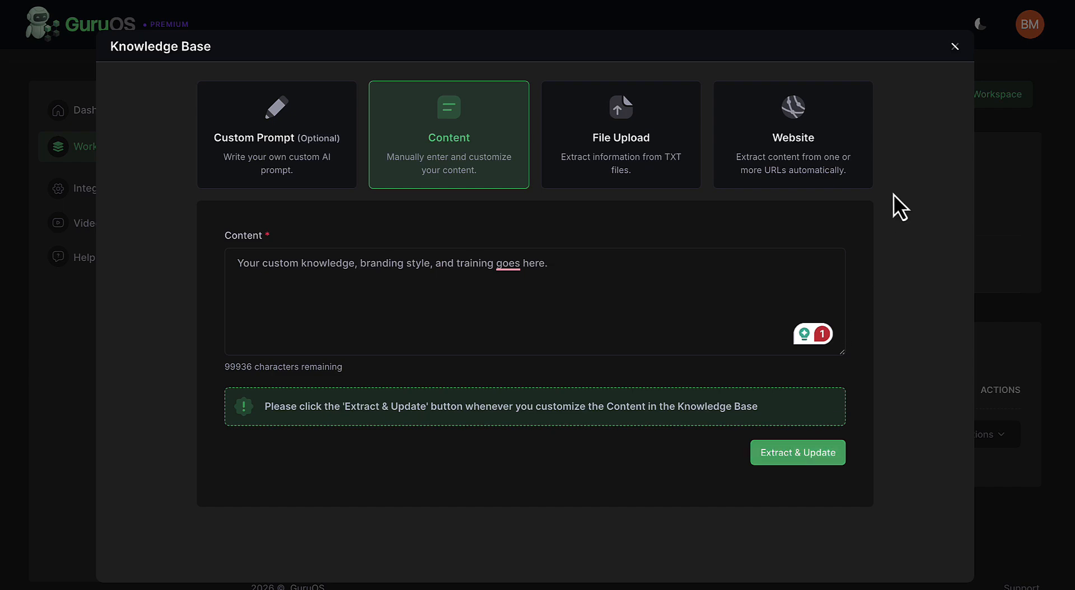
{"action": "left_click", "coordinate": [954, 48]}
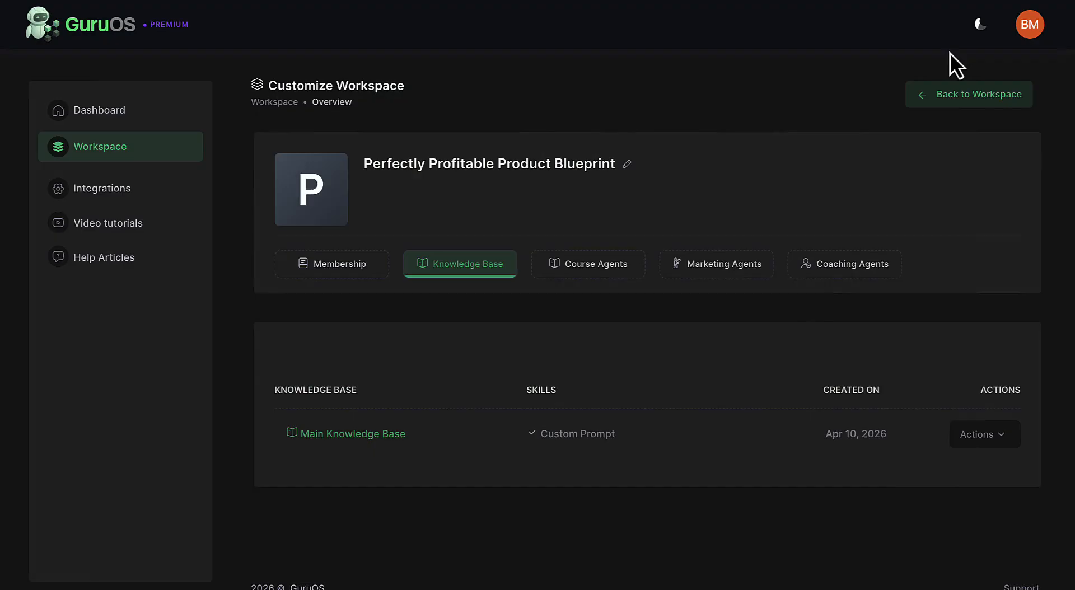
Open the membership's courses and look at the Generate With AI options for creating a course.
{"action": "left_click", "coordinate": [350, 264]}
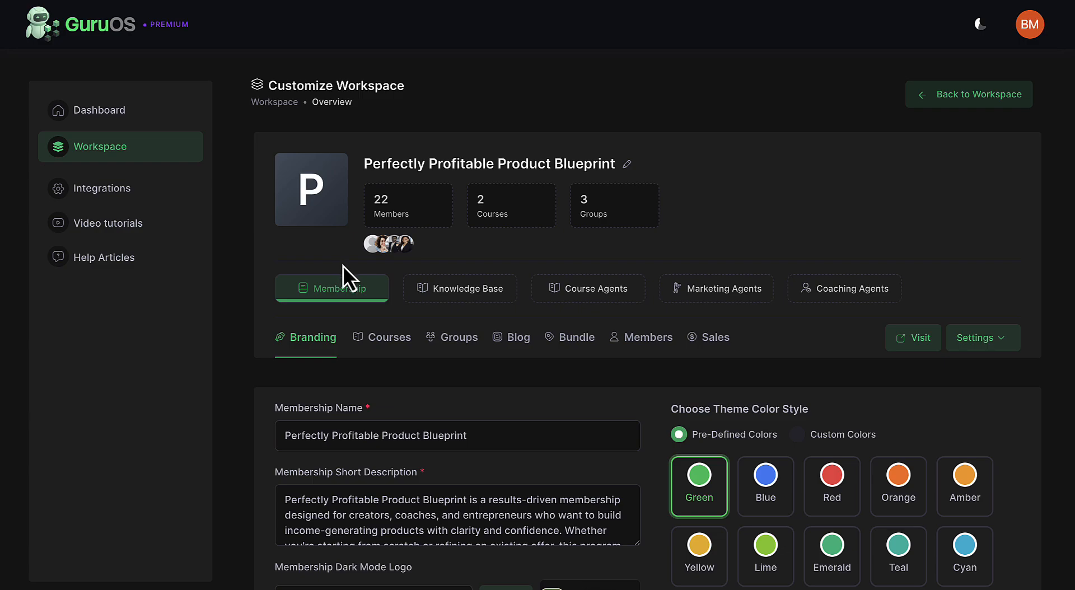
{"action": "left_click", "coordinate": [394, 335]}
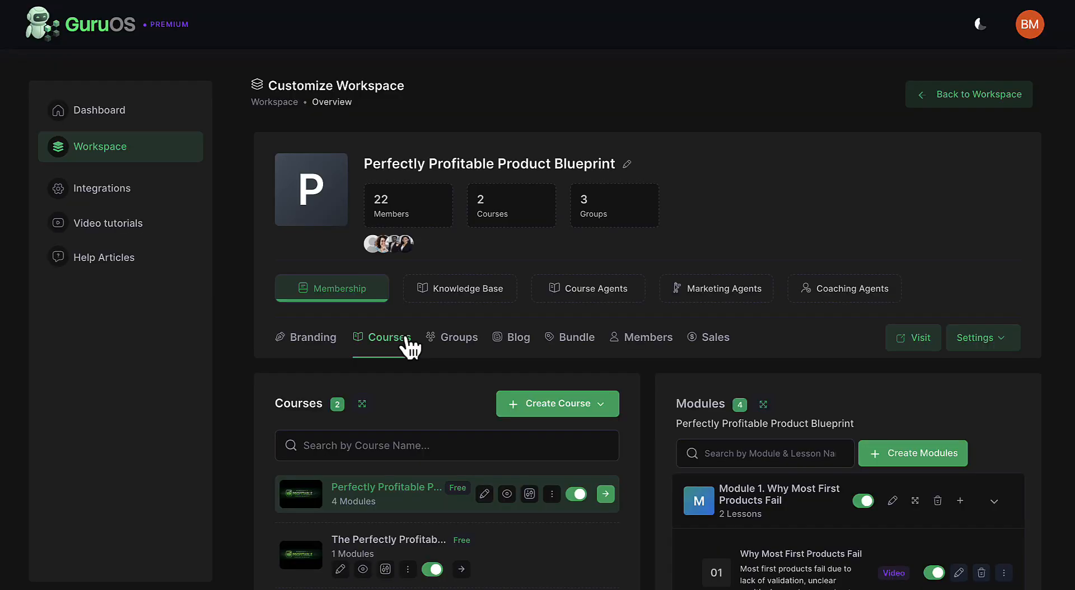
{"action": "scroll", "coordinate": [408, 343], "scroll_direction": "down", "scroll_amount": 2}
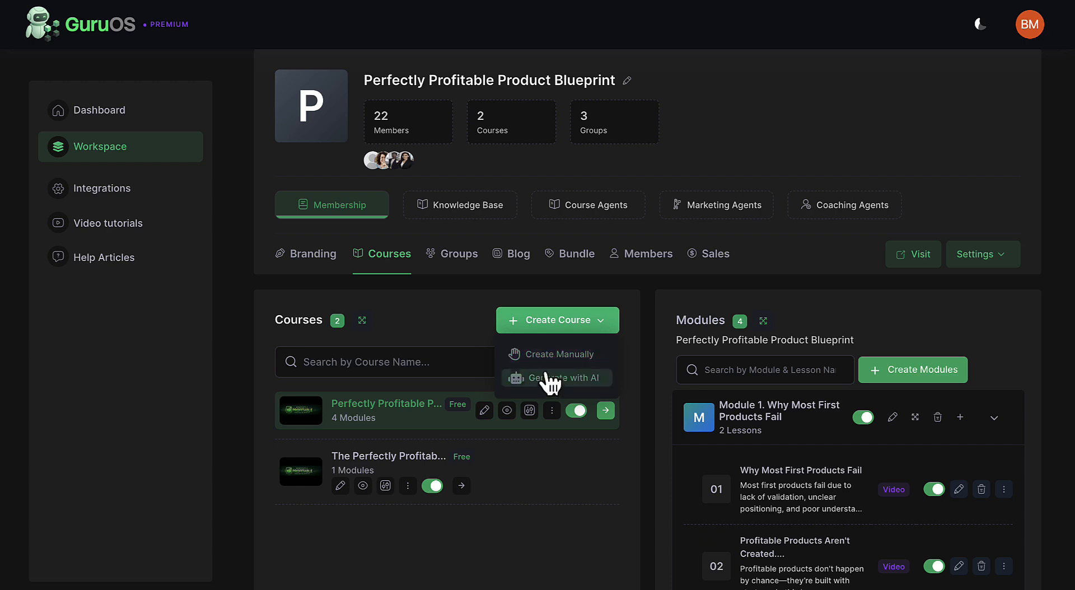
{"action": "left_click", "coordinate": [546, 374]}
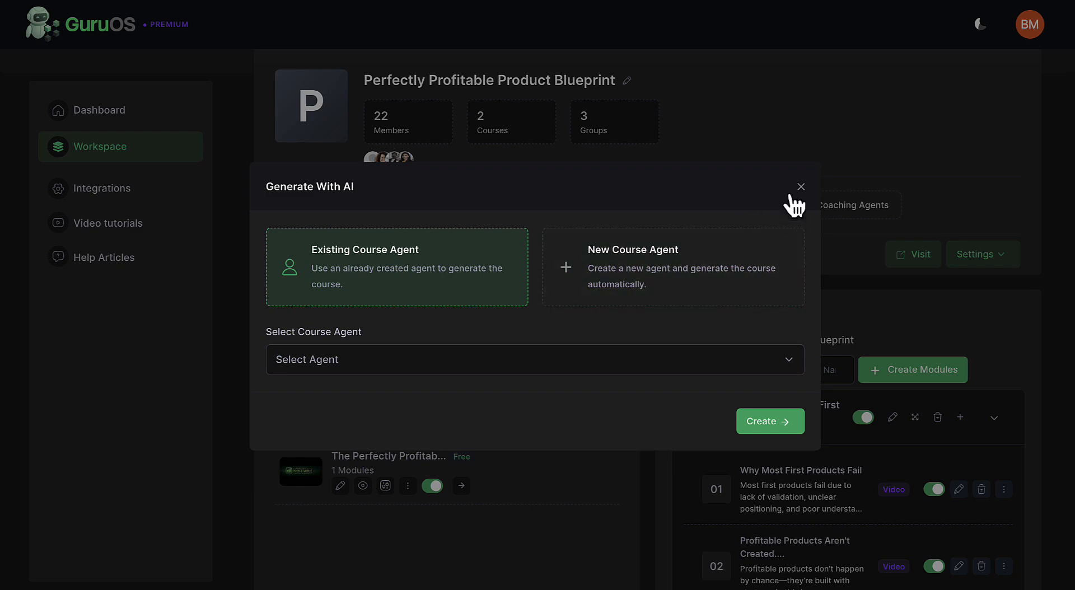
{"action": "left_click", "coordinate": [801, 187]}
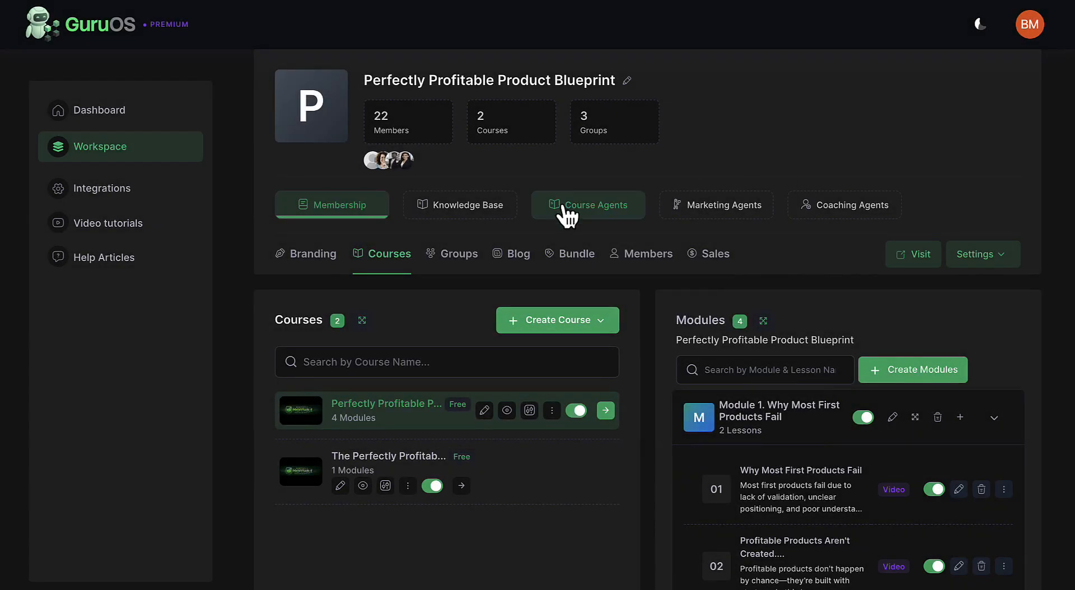
Start a new course agent in the workspace with the Create New Knowledge Base option.
{"action": "left_click", "coordinate": [568, 213]}
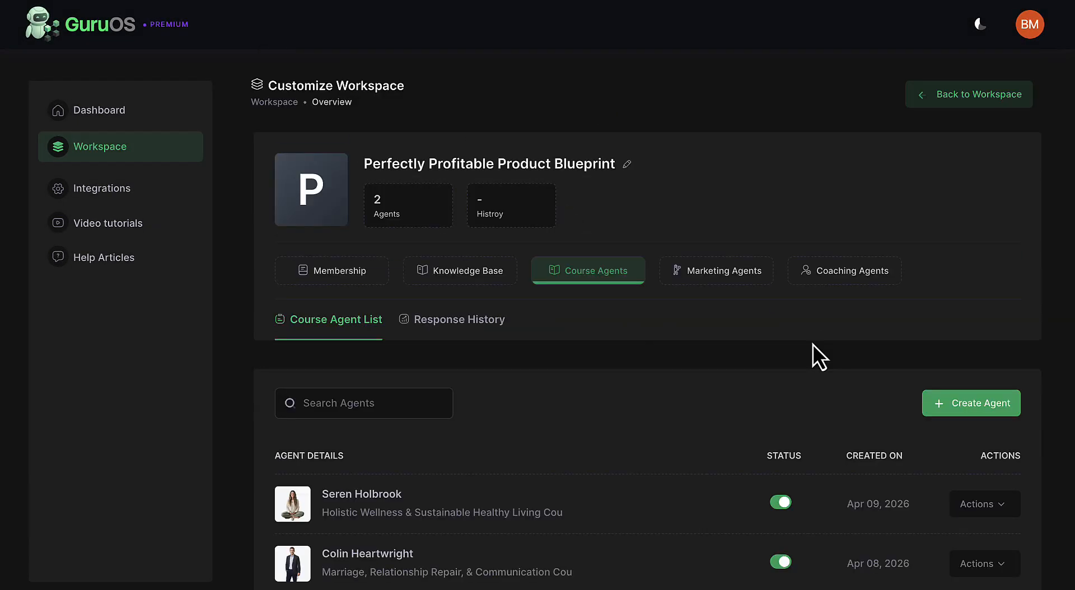
{"action": "left_click", "coordinate": [957, 407]}
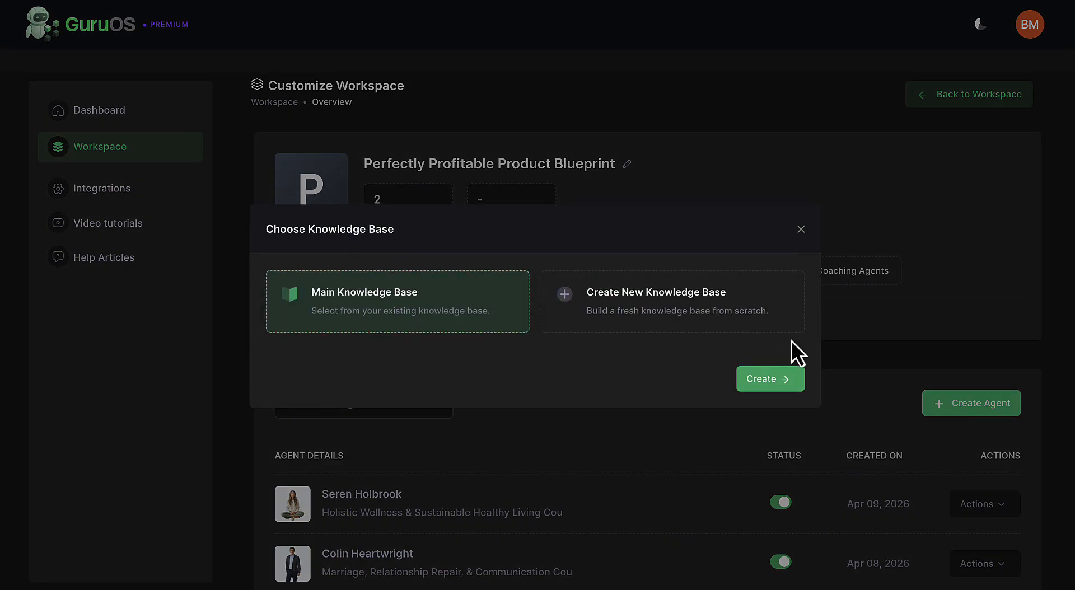
{"action": "left_click", "coordinate": [717, 318]}
{"action": "left_click", "coordinate": [766, 380]}
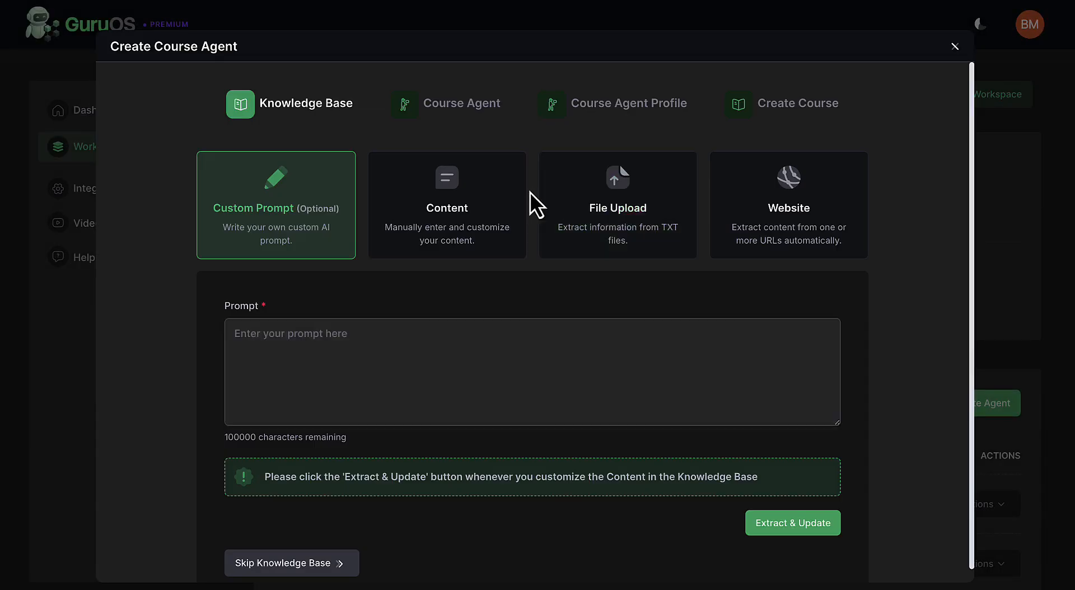
Move on to the course agent choice and select the Digital Marketing, Funnels & Online Growth agent.
{"action": "left_click", "coordinate": [451, 105]}
{"action": "scroll", "coordinate": [697, 392], "scroll_direction": "down", "scroll_amount": 5}
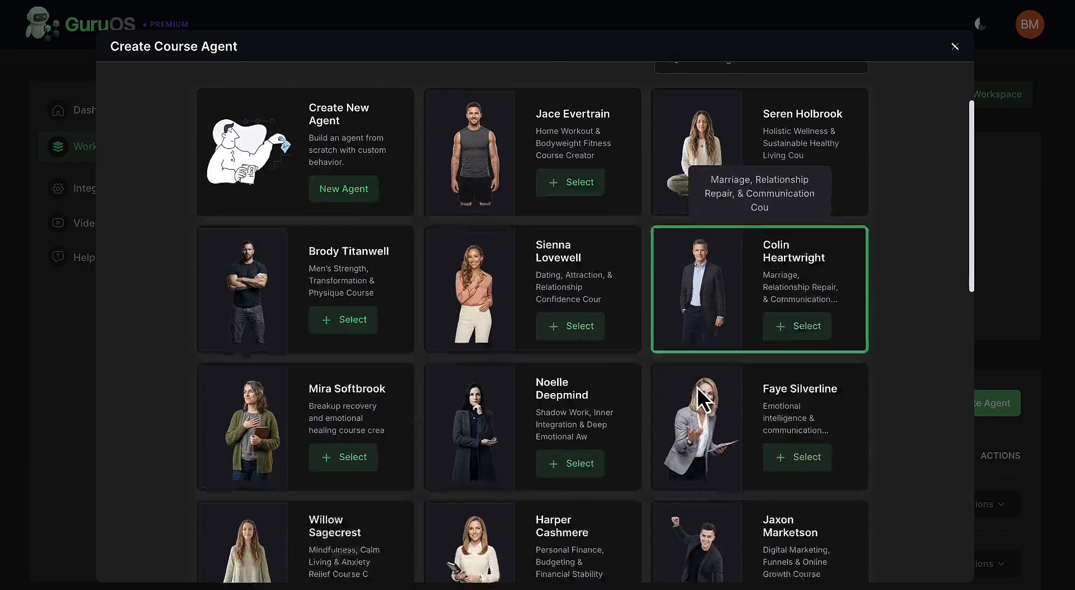
{"action": "left_click", "coordinate": [794, 507]}
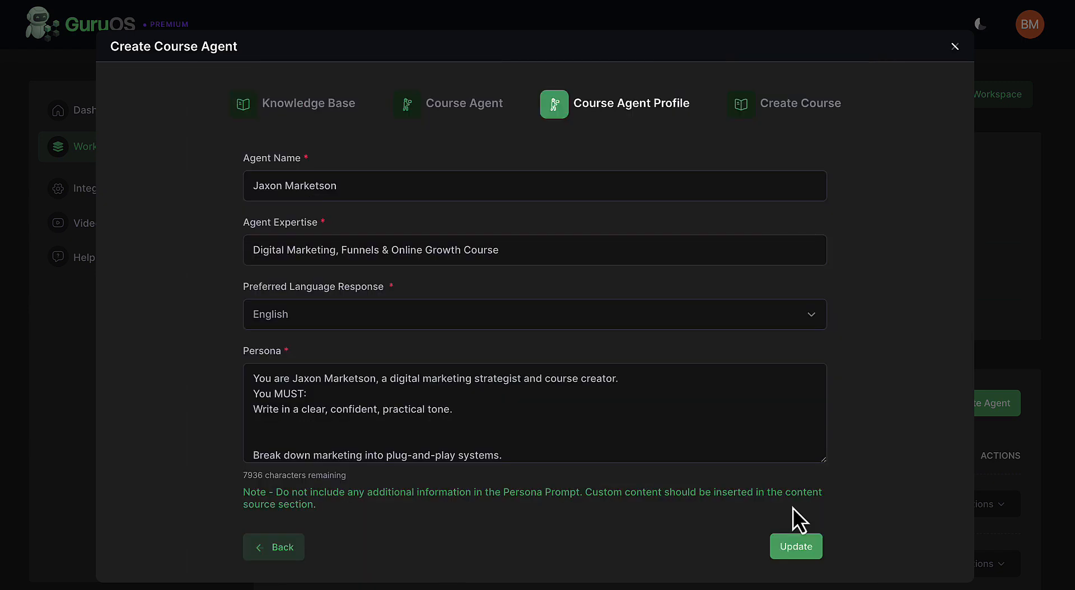
Submit "How to build a product from scratch" as the course topic and Step-by-Step Training as the course type.
{"action": "left_click", "coordinate": [625, 489]}
{"action": "type", "text": "How to build a product from scratch"}
{"action": "left_click", "coordinate": [770, 498]}
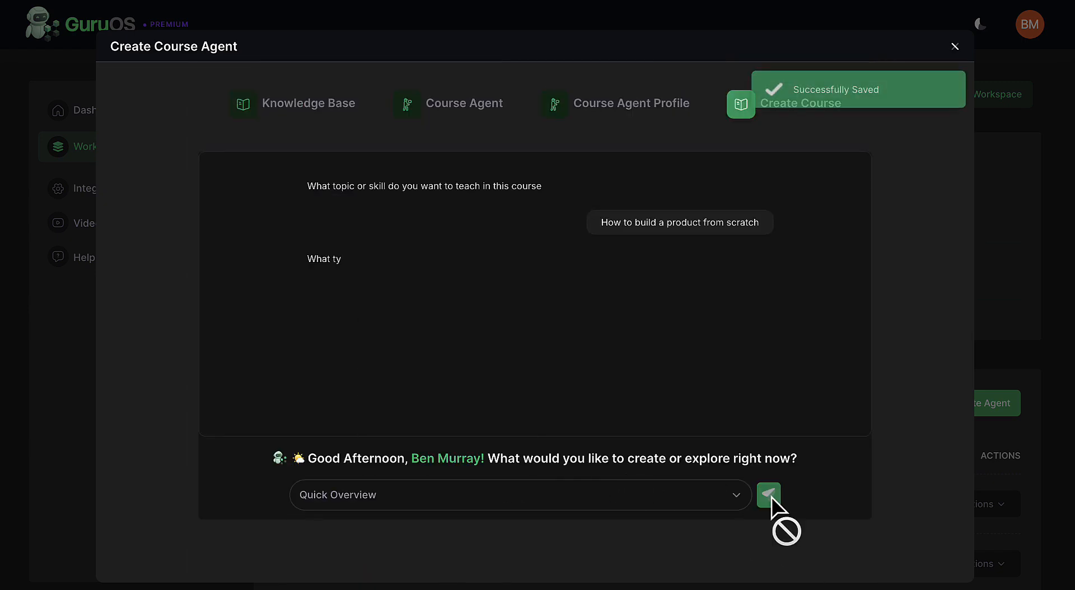
{"action": "left_click", "coordinate": [676, 490]}
{"action": "left_click", "coordinate": [664, 516]}
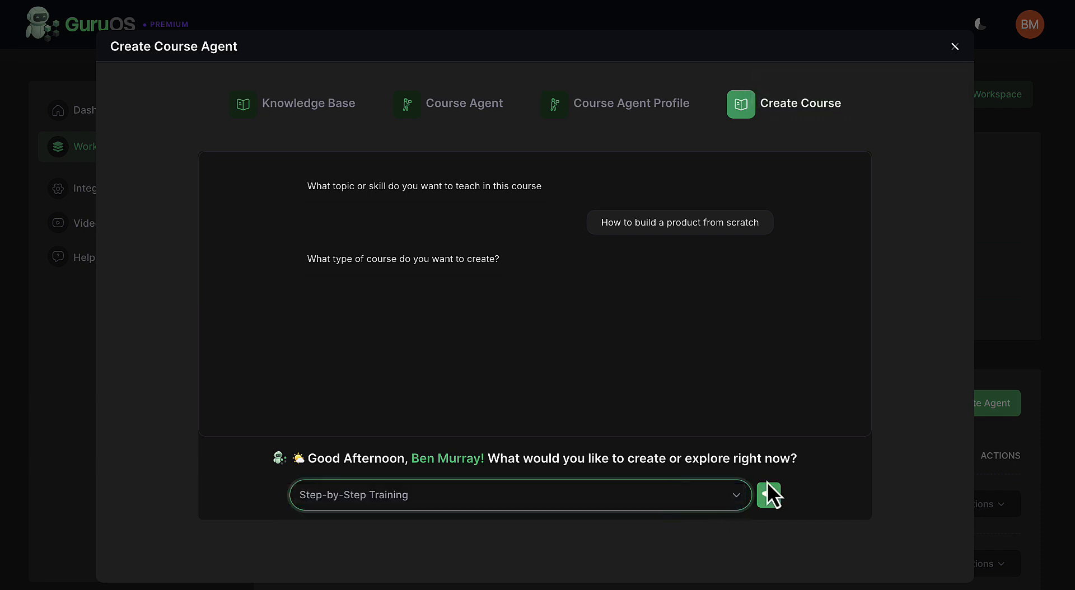
{"action": "left_click", "coordinate": [776, 491]}
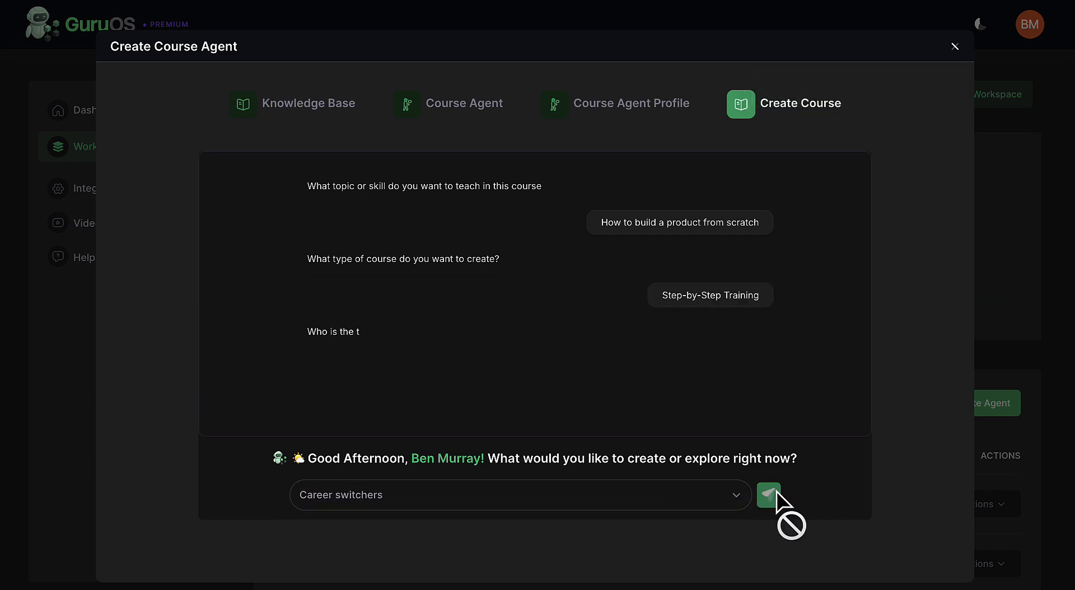
Submit Content creators as the course's target audience and open the skill level choices.
{"action": "left_click", "coordinate": [641, 497]}
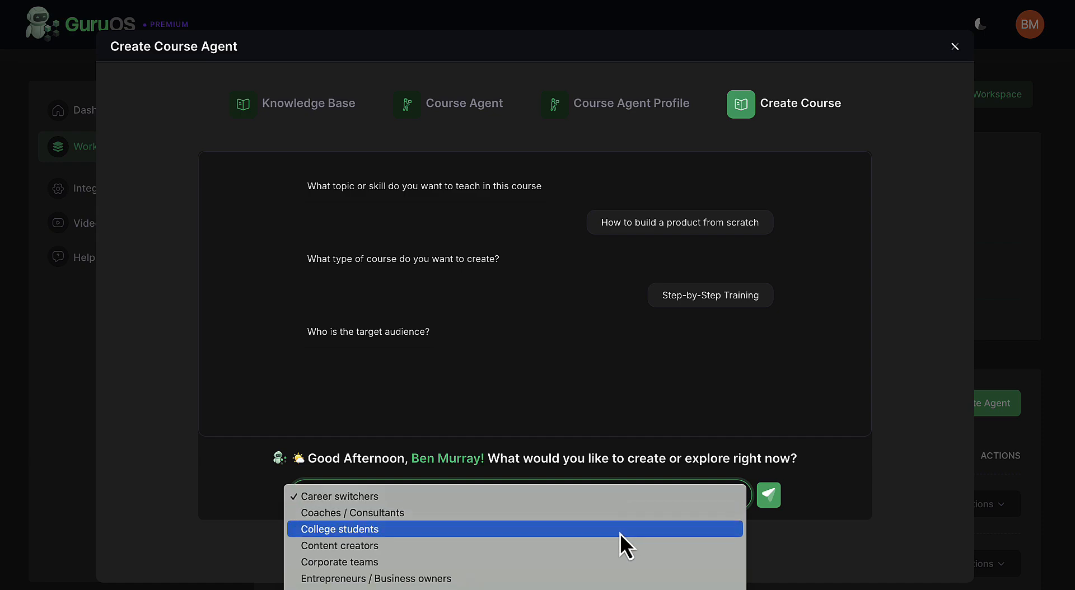
{"action": "left_click", "coordinate": [616, 547]}
{"action": "left_click", "coordinate": [766, 493]}
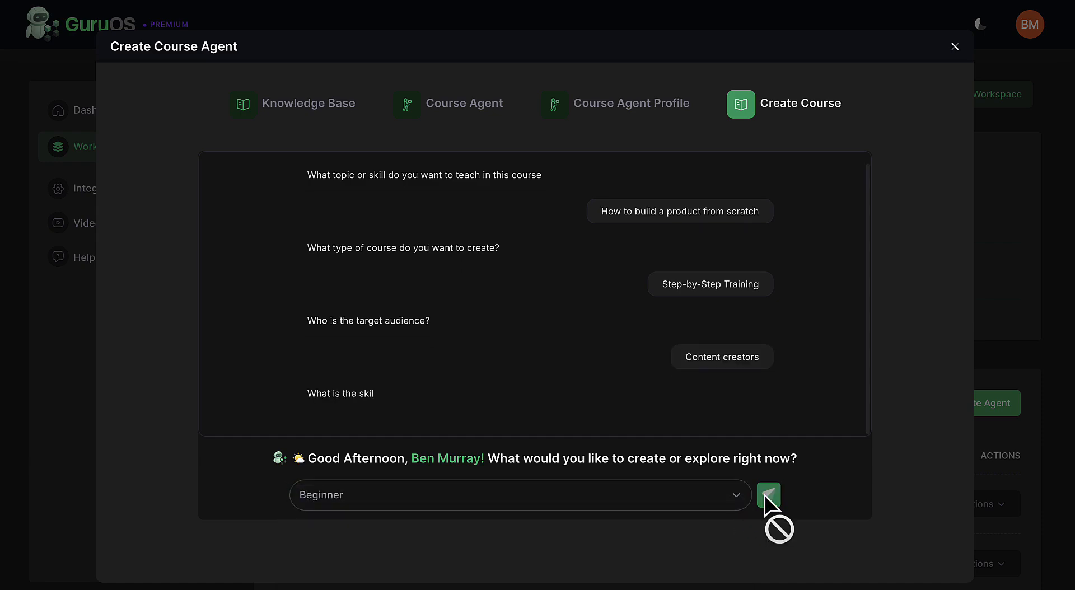
{"action": "left_click", "coordinate": [644, 506]}
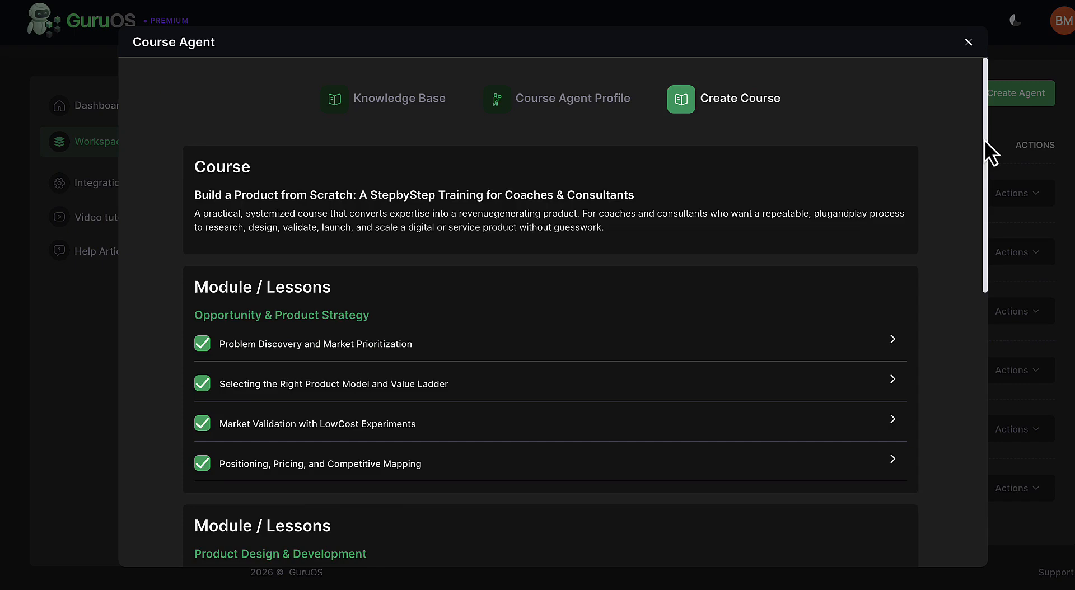
Generate detailed content for the "Selecting the Right Product Model and Value Ladder" lesson and read through it.
{"action": "mouse_move", "coordinate": [984, 140]}
{"action": "left_mouse_down"}
{"action": "mouse_move", "coordinate": [996, 354]}
{"action": "mouse_move", "coordinate": [991, 158]}
{"action": "left_mouse_up"}
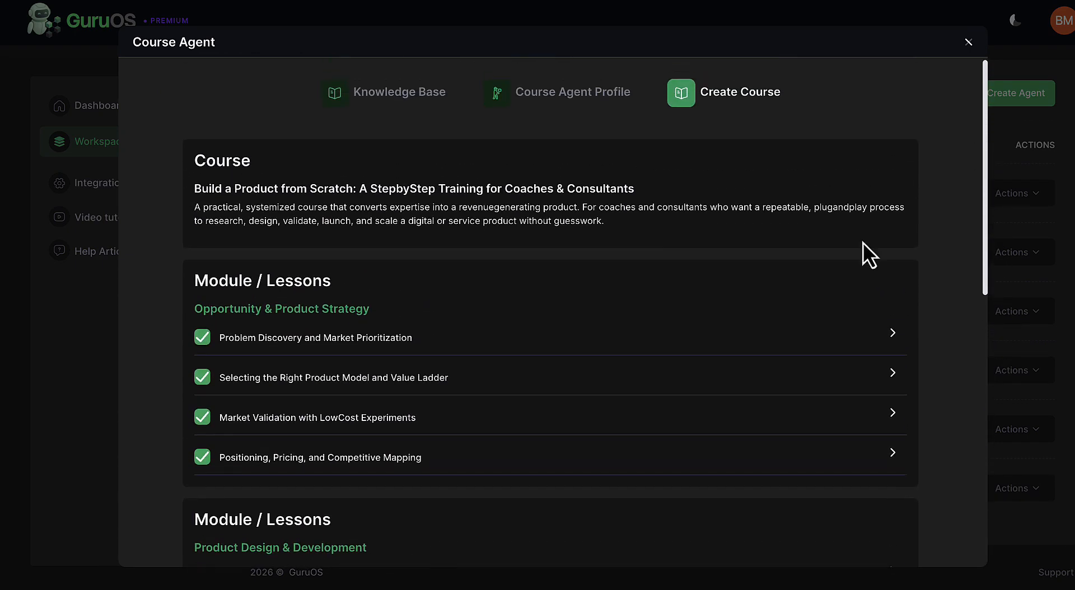
{"action": "left_click", "coordinate": [796, 380]}
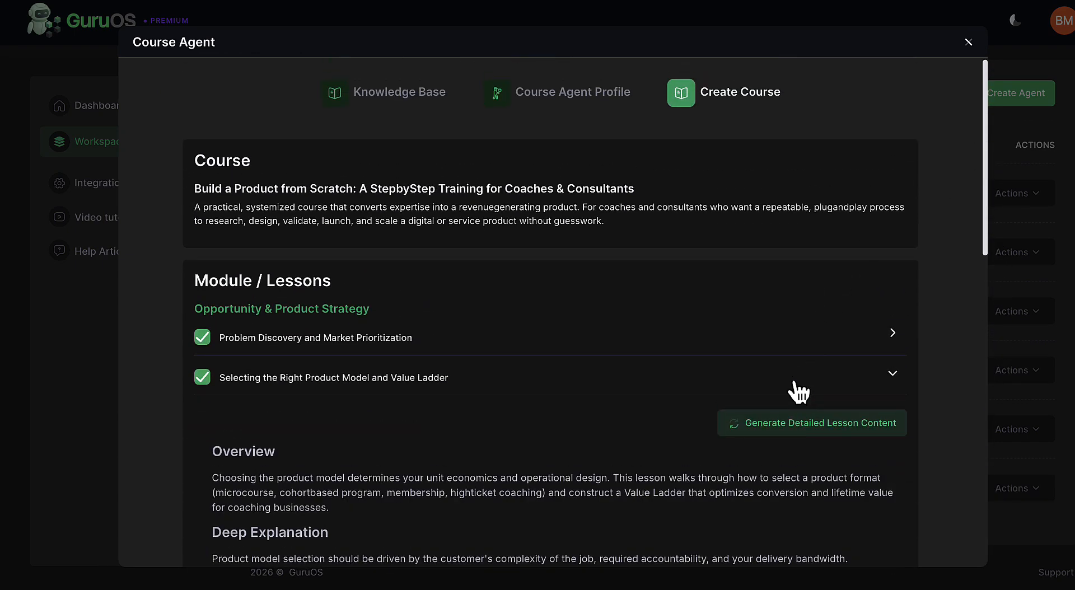
{"action": "left_click", "coordinate": [793, 426]}
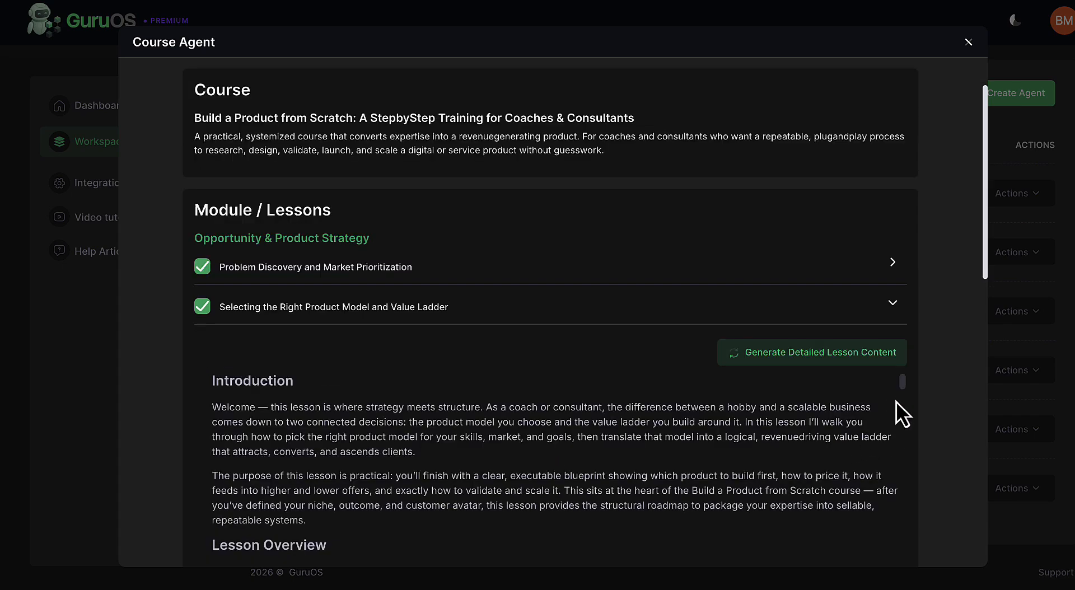
{"action": "scroll", "coordinate": [914, 401], "scroll_direction": "down", "scroll_amount": 3}
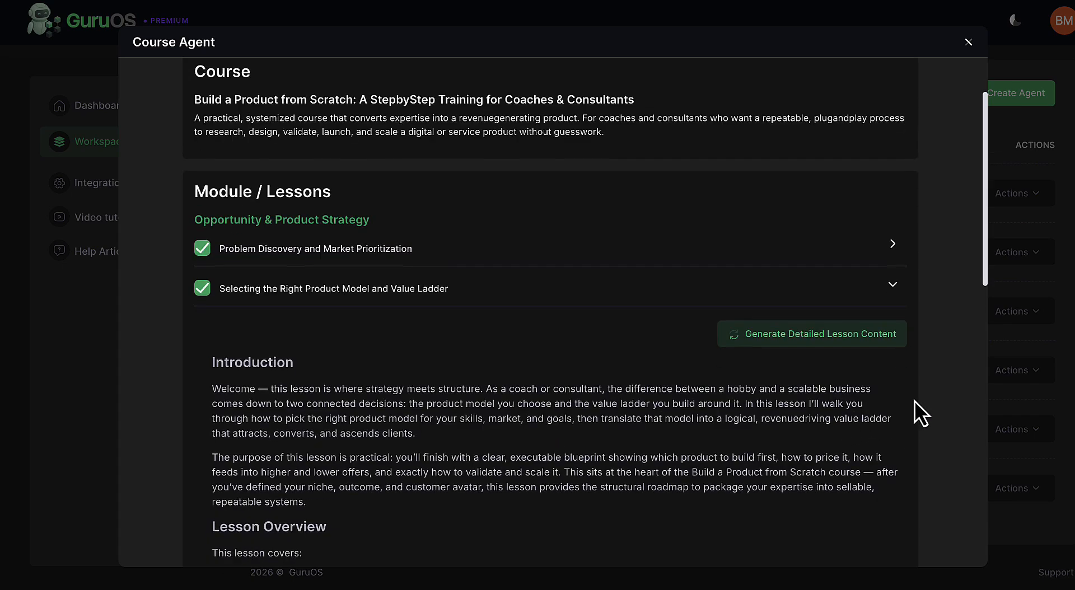
{"action": "scroll", "coordinate": [841, 378], "scroll_direction": "down", "scroll_amount": 3}
{"action": "scroll", "coordinate": [841, 378], "scroll_direction": "down", "scroll_amount": 8}
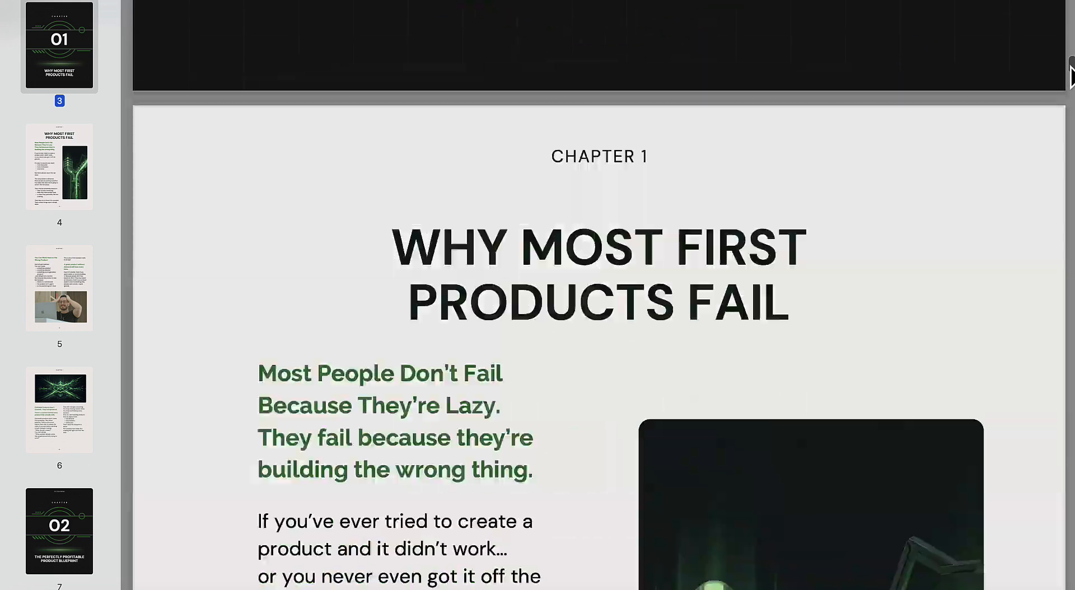
{"action": "scroll", "coordinate": [1070, 84], "scroll_direction": "down", "scroll_amount": 5}
{"action": "left_click_drag", "start_coordinate": [1070, 84], "coordinate": [1069, 146]}
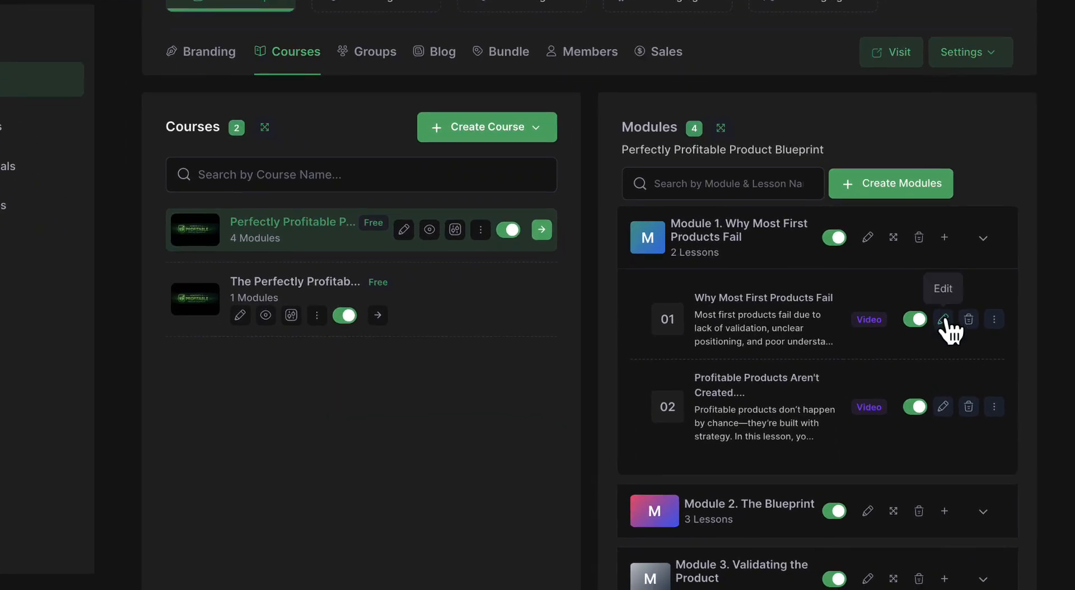
Look at the editor and the DripFeed and Clone options of the "Why Most First Products Fail" lesson.
{"action": "left_click", "coordinate": [942, 319]}
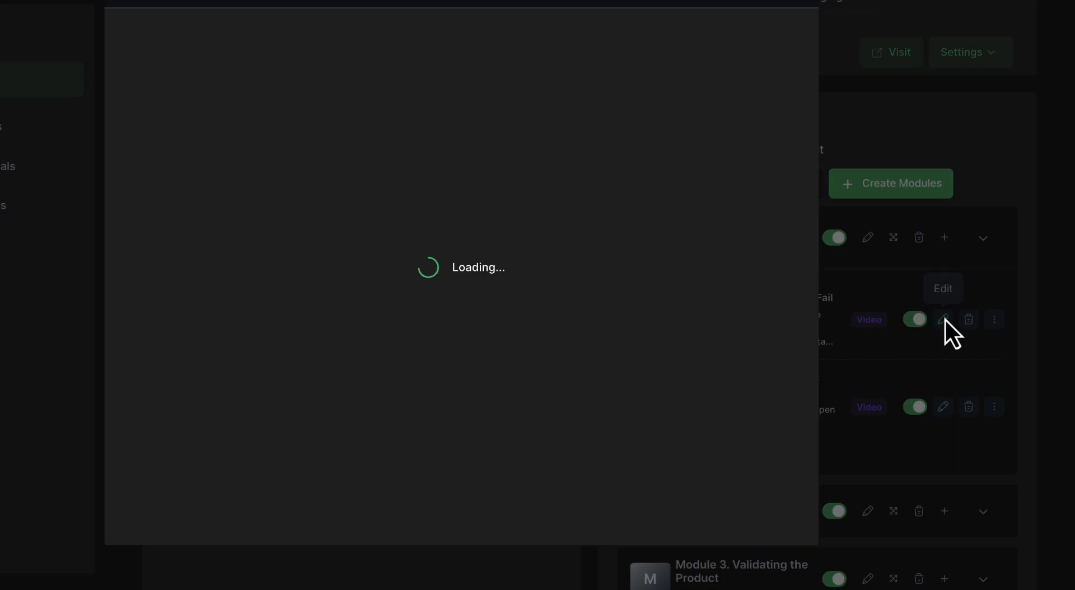
{"action": "left_click", "coordinate": [801, 9]}
{"action": "left_click", "coordinate": [995, 319]}
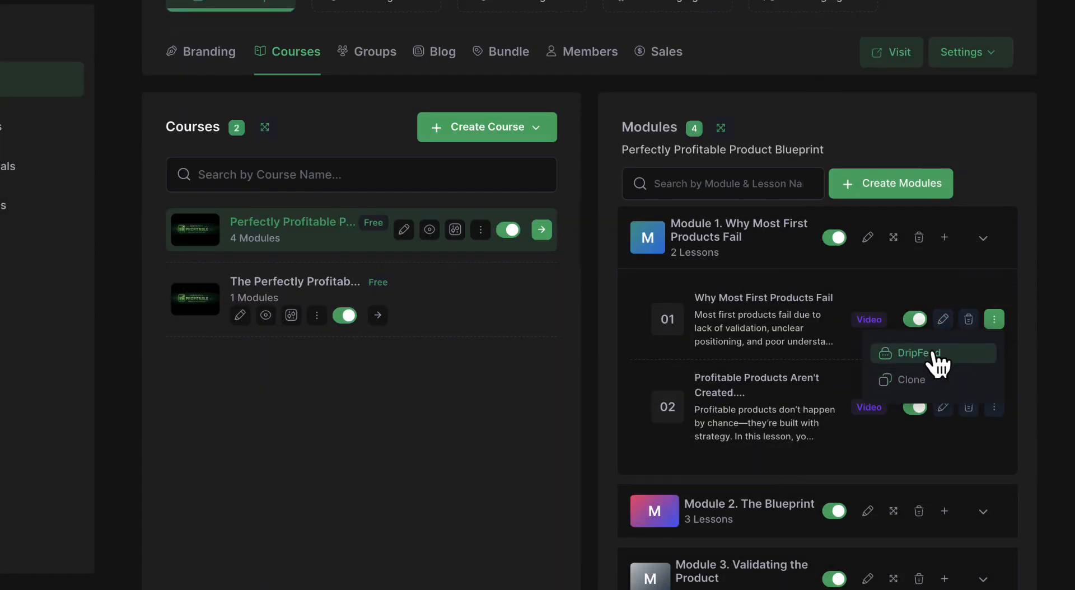
{"action": "left_click", "coordinate": [1025, 221]}
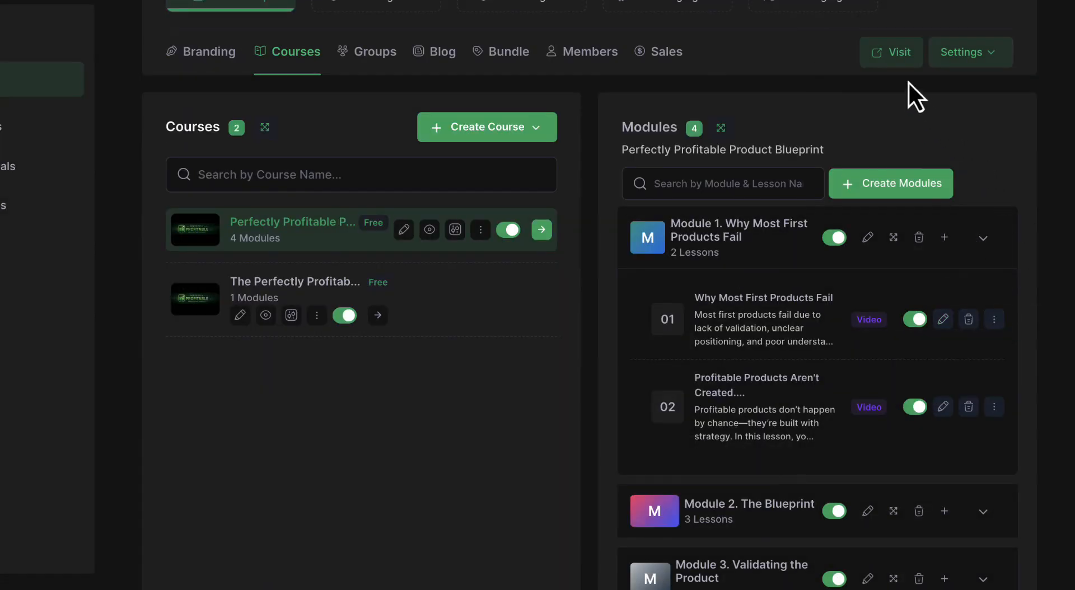
Visit the live membership site and open Module 2, The Blueprint, in the Perfectly Profitable Product Blueprint course.
{"action": "left_click", "coordinate": [895, 53]}
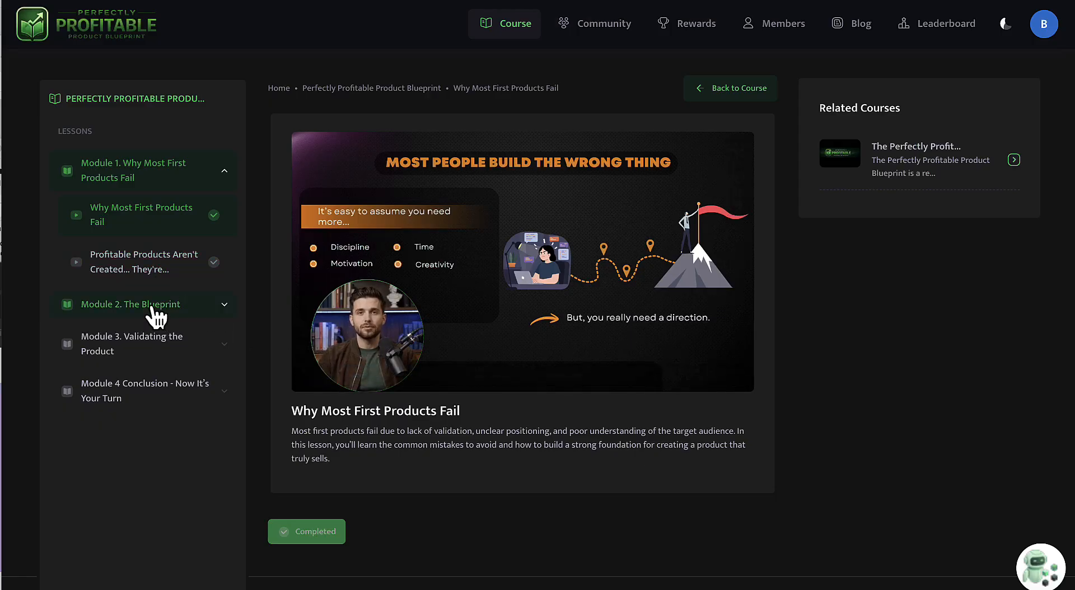
{"action": "left_click", "coordinate": [152, 305]}
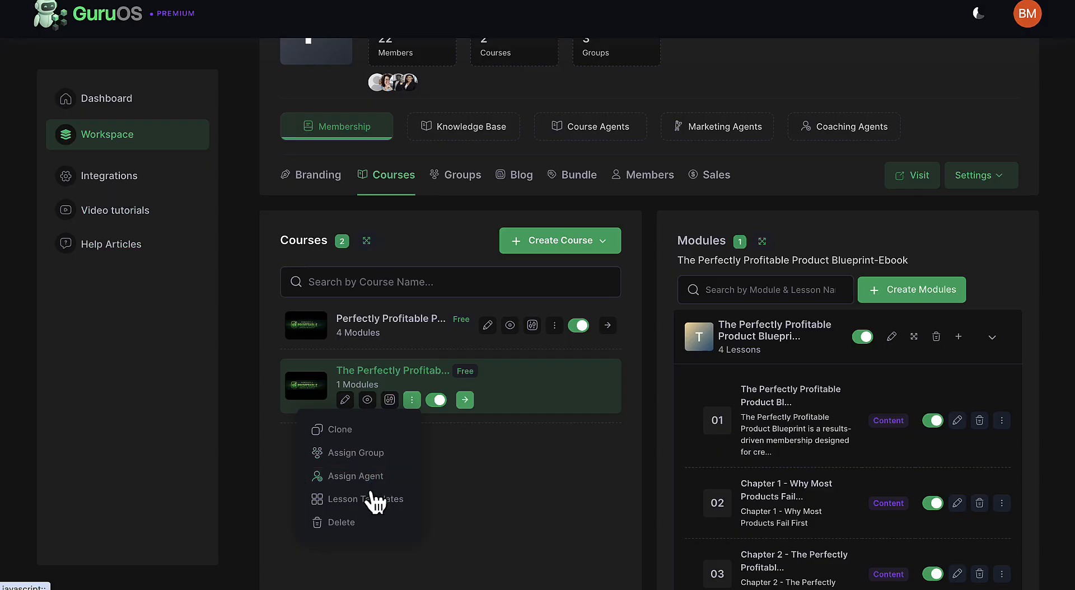
Look over the content lesson templates and their cover and content page color options for the ebook course, and close them.
{"action": "left_click", "coordinate": [368, 497]}
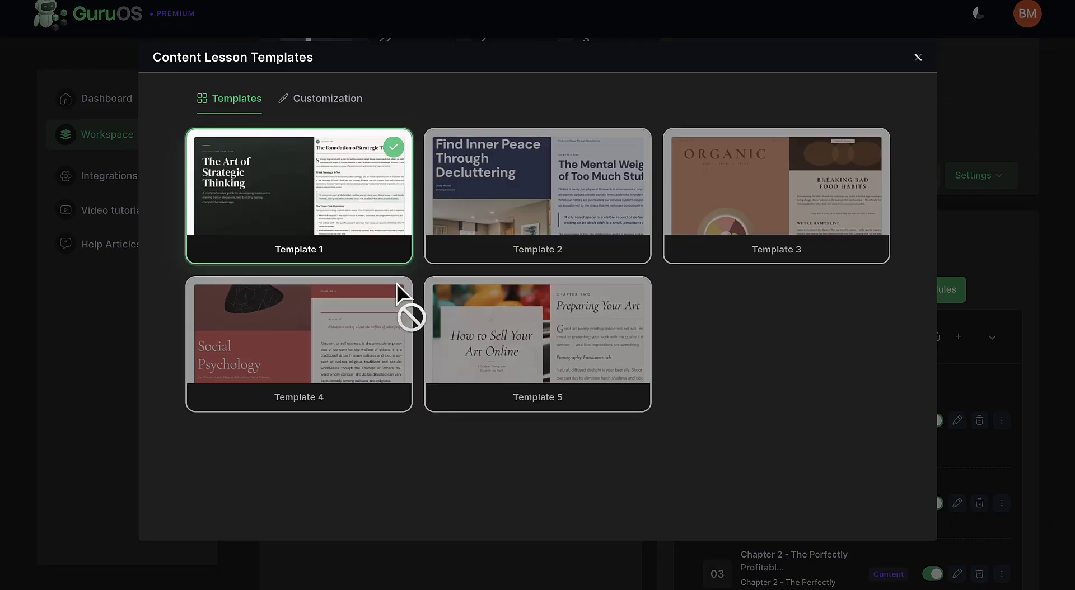
{"action": "left_click", "coordinate": [343, 102]}
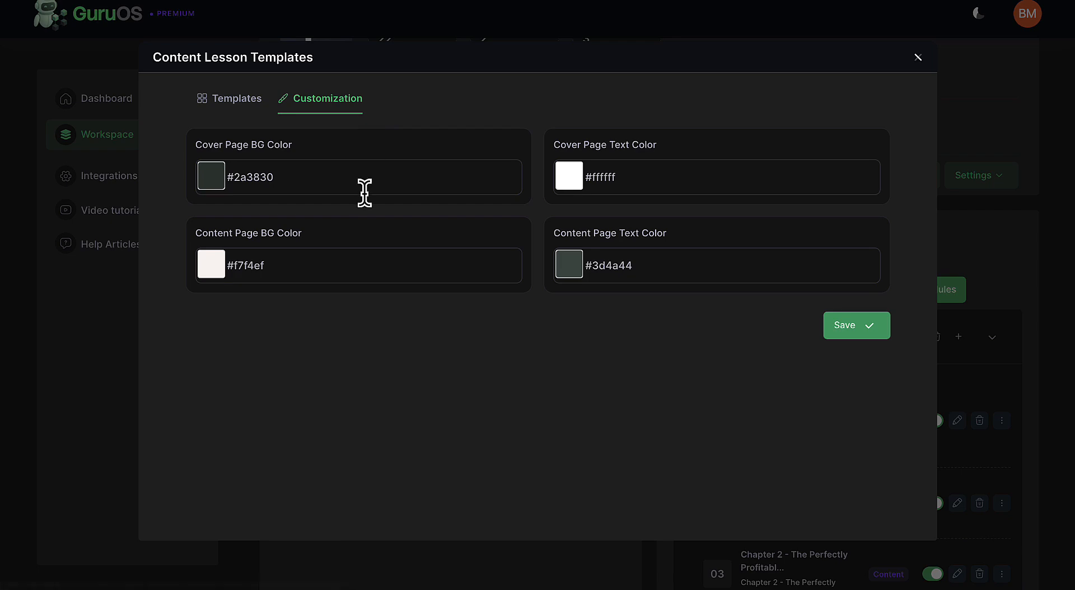
{"action": "left_click", "coordinate": [918, 57]}
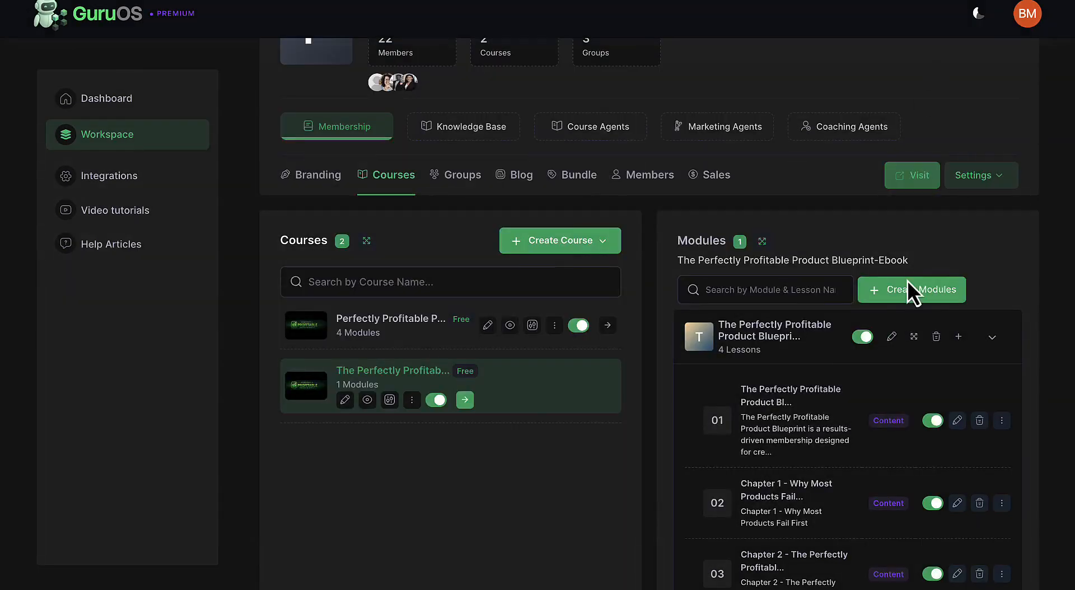
Open the ebook's "Chapter 1 - Why Most Products Fail First" lesson in its editor and review the ebook content on the live site.
{"action": "left_click", "coordinate": [957, 502]}
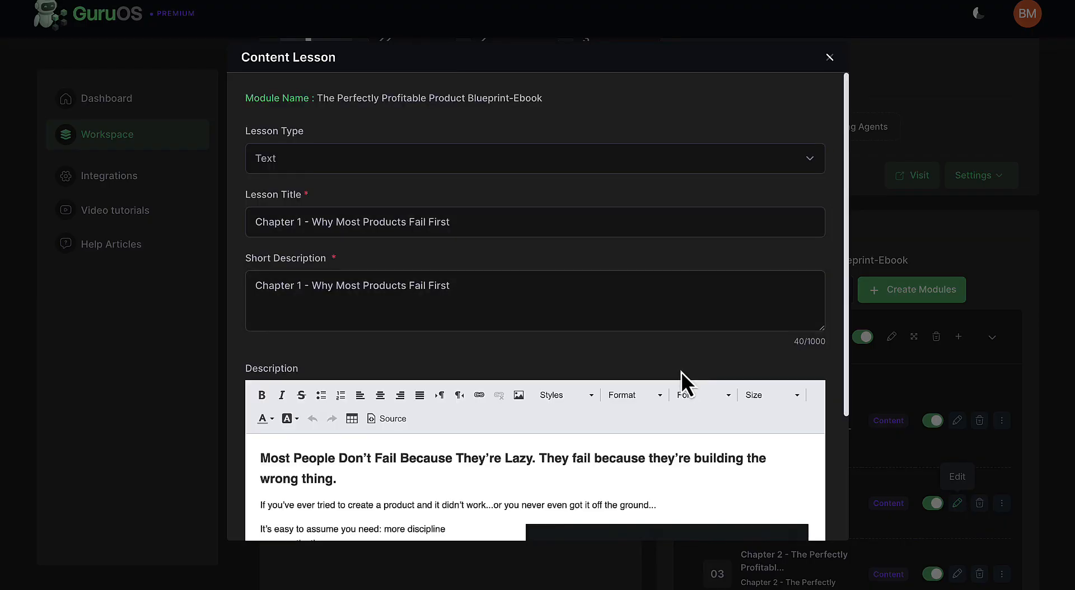
{"action": "scroll", "coordinate": [680, 372], "scroll_direction": "down", "scroll_amount": 3}
{"action": "scroll", "coordinate": [602, 336], "scroll_direction": "down", "scroll_amount": 5}
{"action": "scroll", "coordinate": [602, 336], "scroll_direction": "up", "scroll_amount": 6}
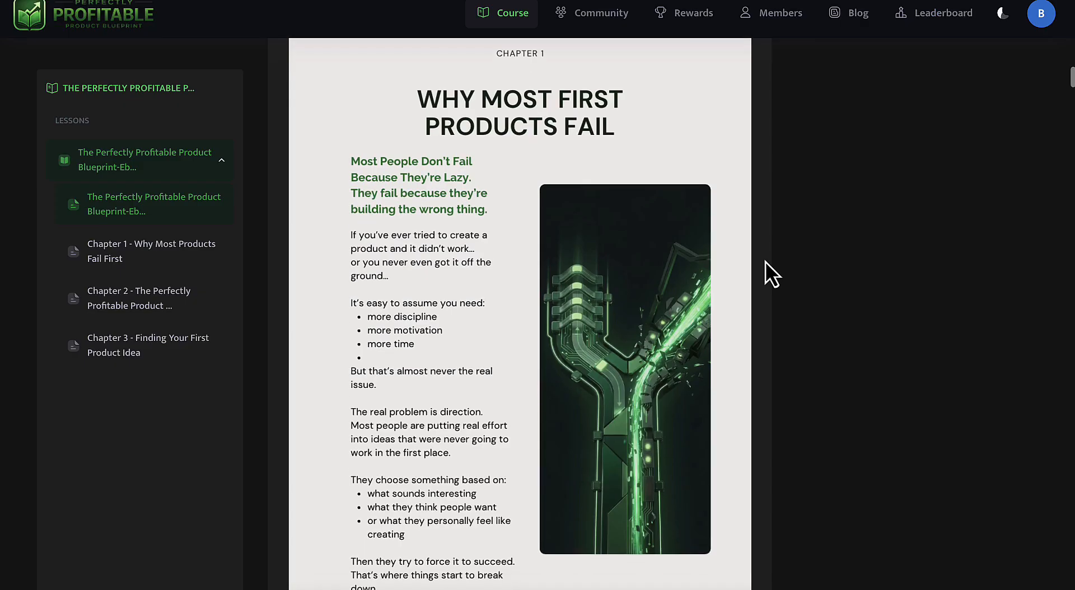
{"action": "scroll", "coordinate": [765, 261], "scroll_direction": "up", "scroll_amount": 15}
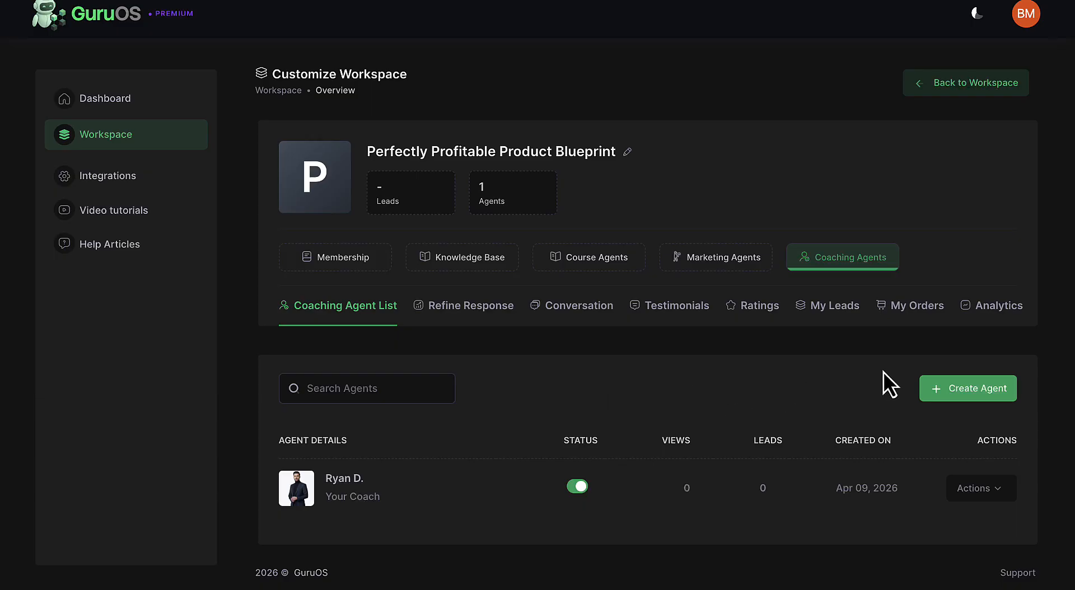
Start a new coaching agent with a new knowledge base, view the Content source and go on to agent selection.
{"action": "left_click", "coordinate": [969, 387]}
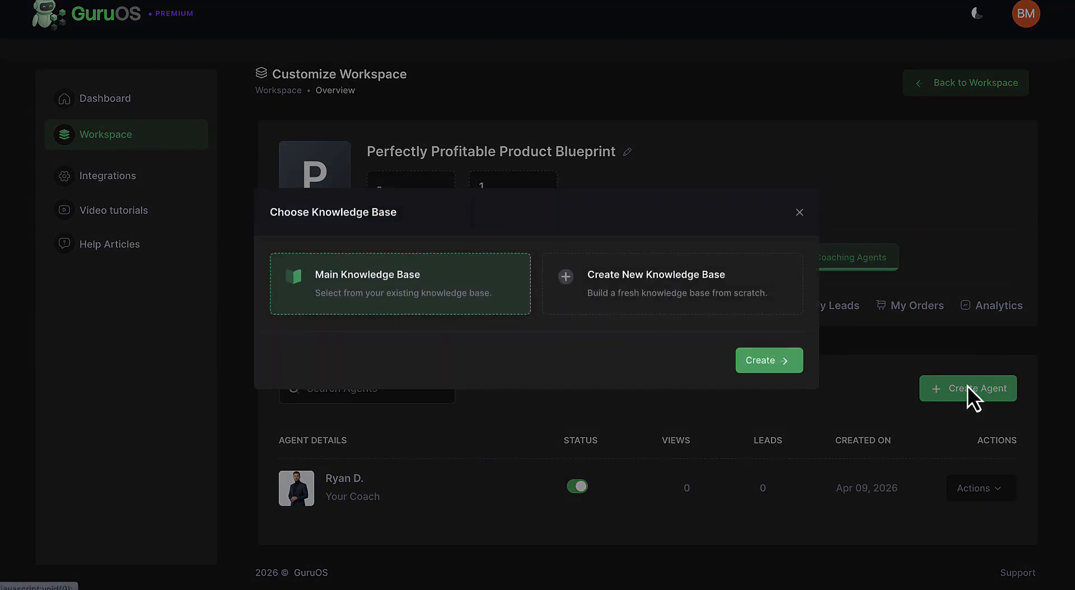
{"action": "left_click", "coordinate": [728, 308]}
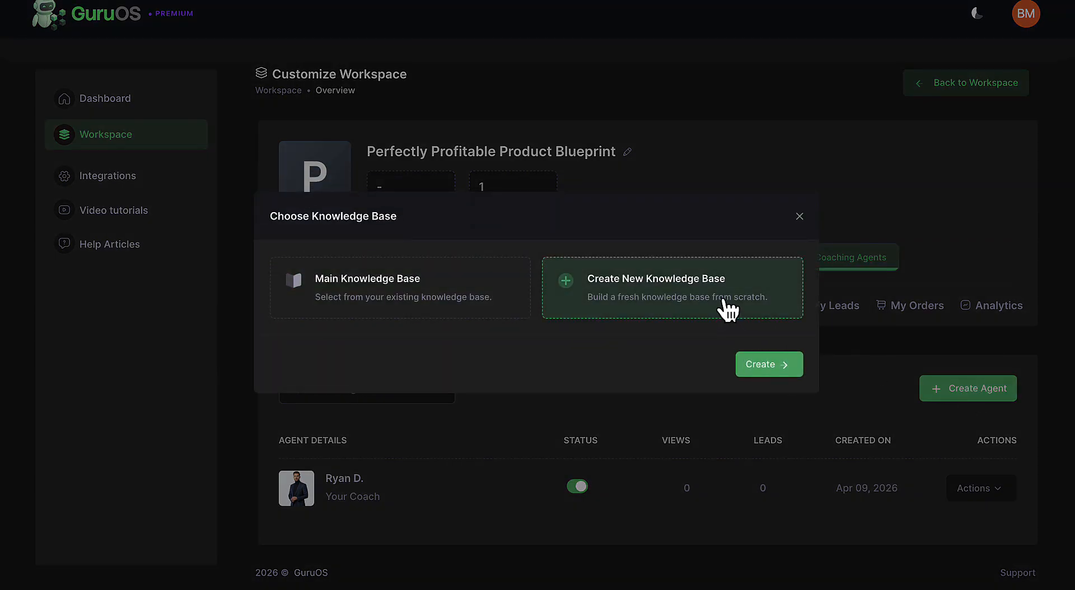
{"action": "left_click", "coordinate": [776, 366]}
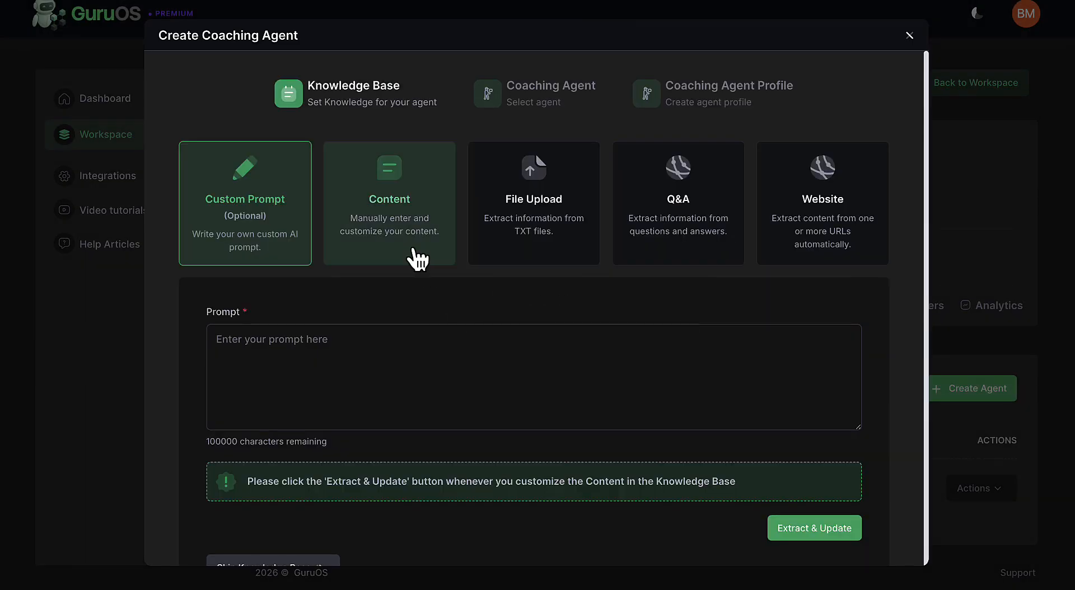
{"action": "left_click", "coordinate": [412, 255]}
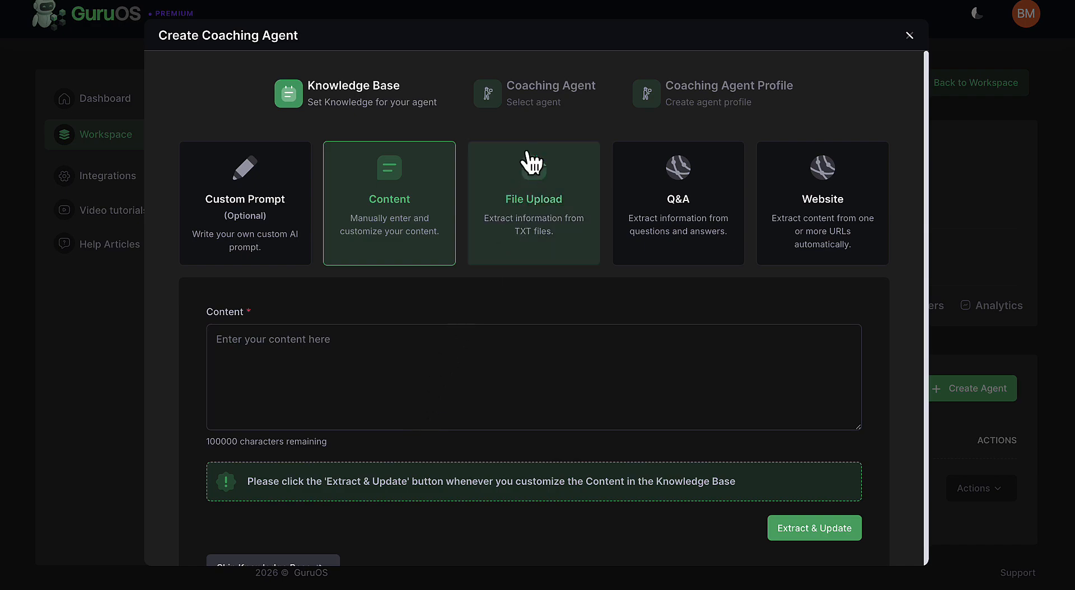
{"action": "left_click", "coordinate": [537, 110]}
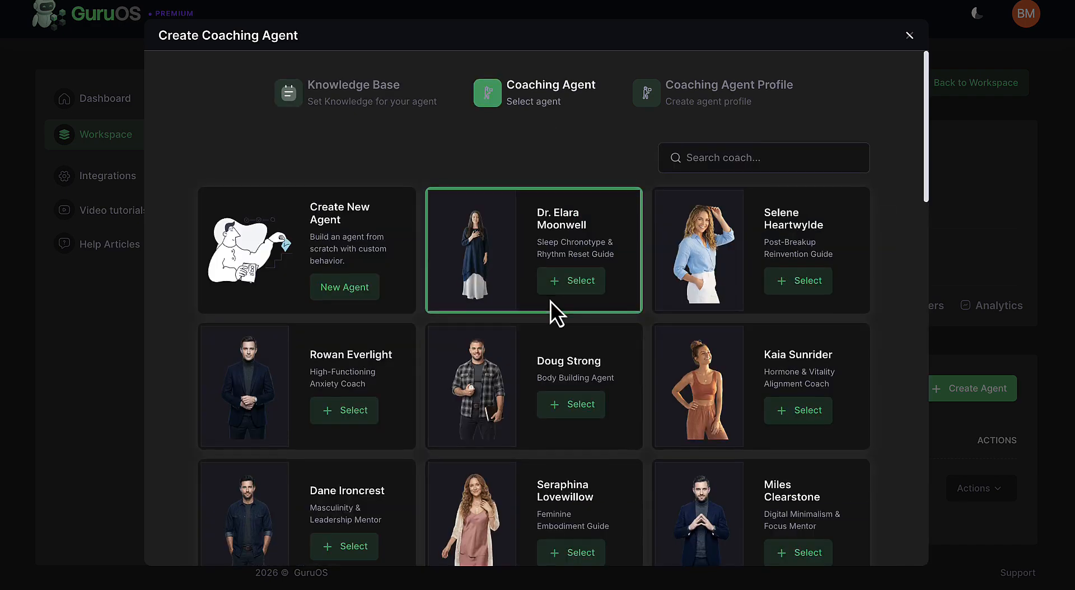
Browse the ready-made coaches, choose to create a new agent and enter the agent's name in its profile.
{"action": "scroll", "coordinate": [550, 300], "scroll_direction": "down", "scroll_amount": 10}
{"action": "scroll", "coordinate": [550, 301], "scroll_direction": "up", "scroll_amount": 9}
{"action": "scroll", "coordinate": [504, 291], "scroll_direction": "up", "scroll_amount": 2}
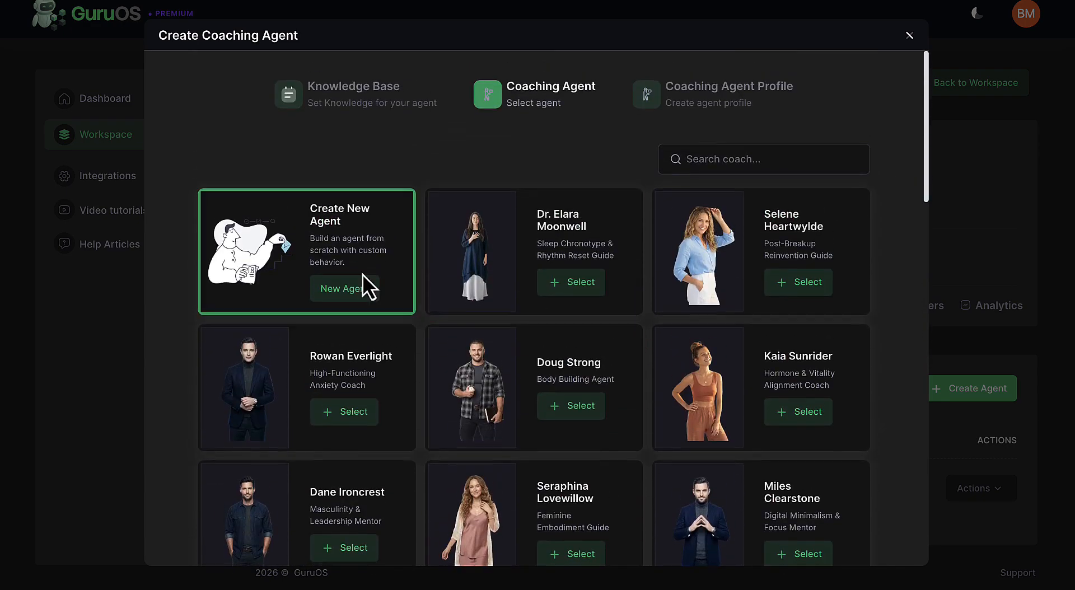
{"action": "left_click", "coordinate": [363, 283]}
{"action": "left_click", "coordinate": [338, 176]}
{"action": "type", "text": "Ryan"}
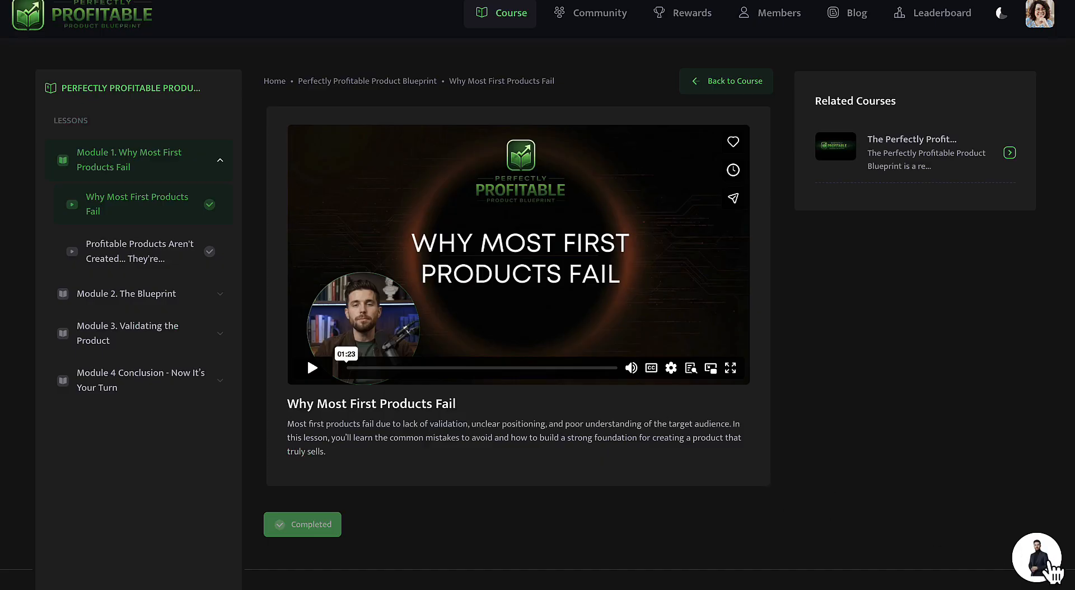
Open the coach chat on the live lesson page and write a reply starting "ok I want to use my".
{"action": "left_click", "coordinate": [1051, 570]}
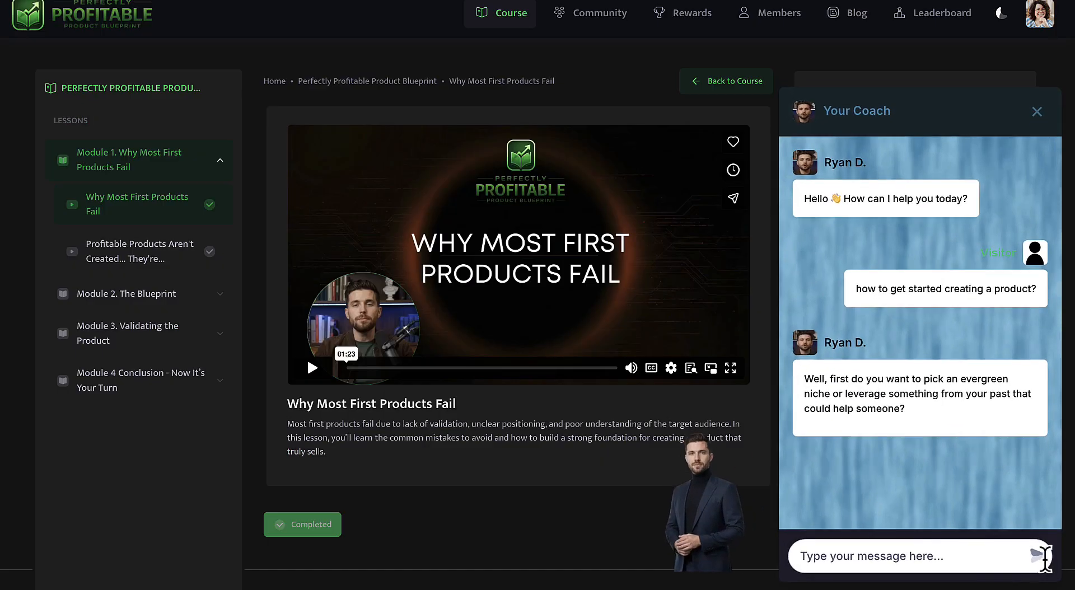
{"action": "left_click", "coordinate": [930, 557]}
{"action": "type", "text": "ok"}
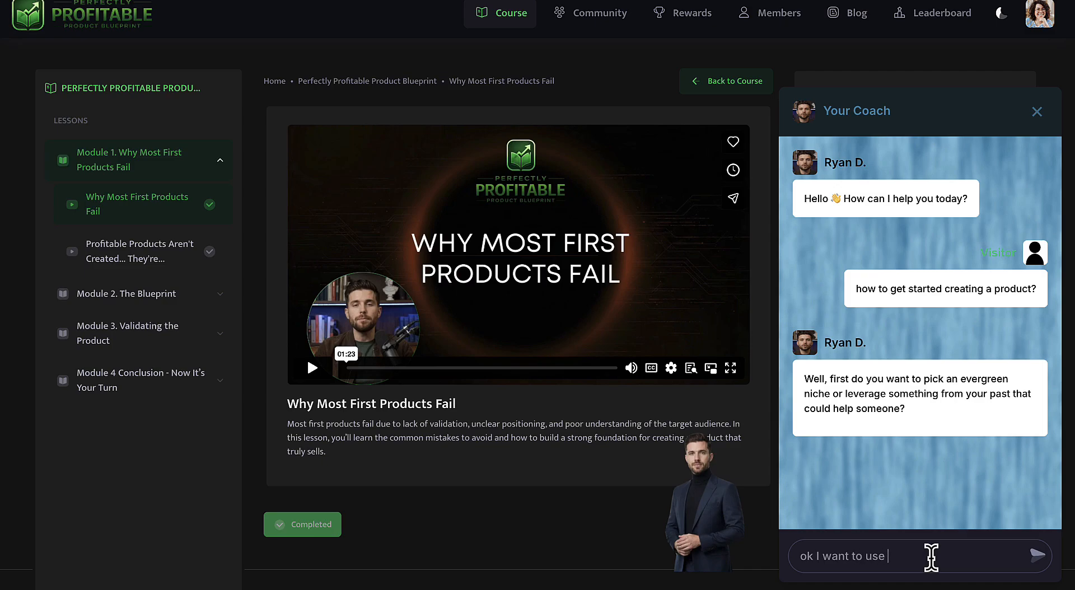
{"action": "type", "text": "I want to use my ow"}
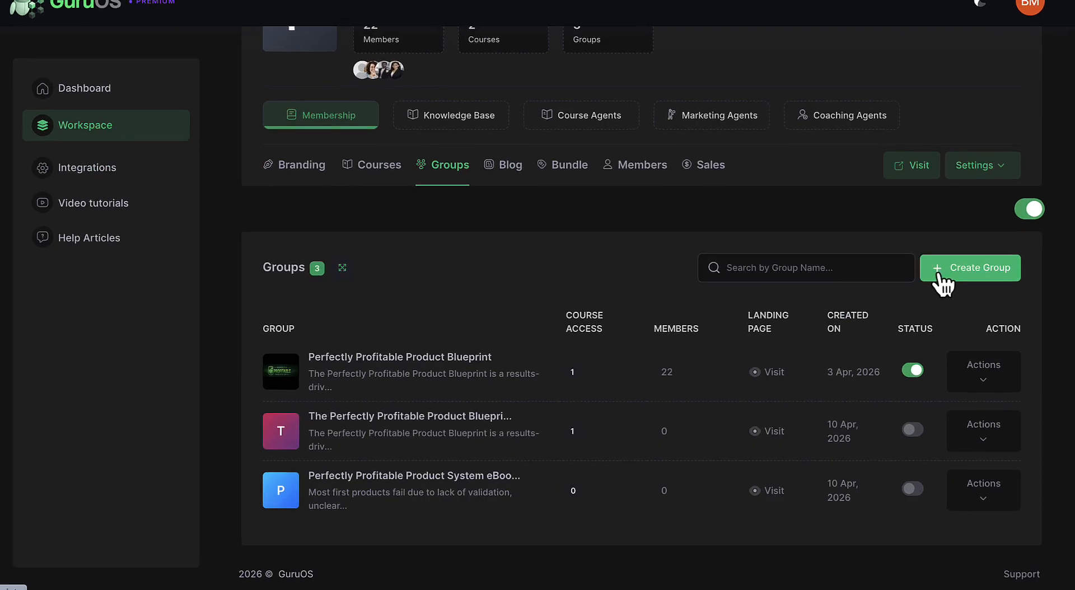
View the form for creating a new group and close it without saving.
{"action": "left_click", "coordinate": [937, 273]}
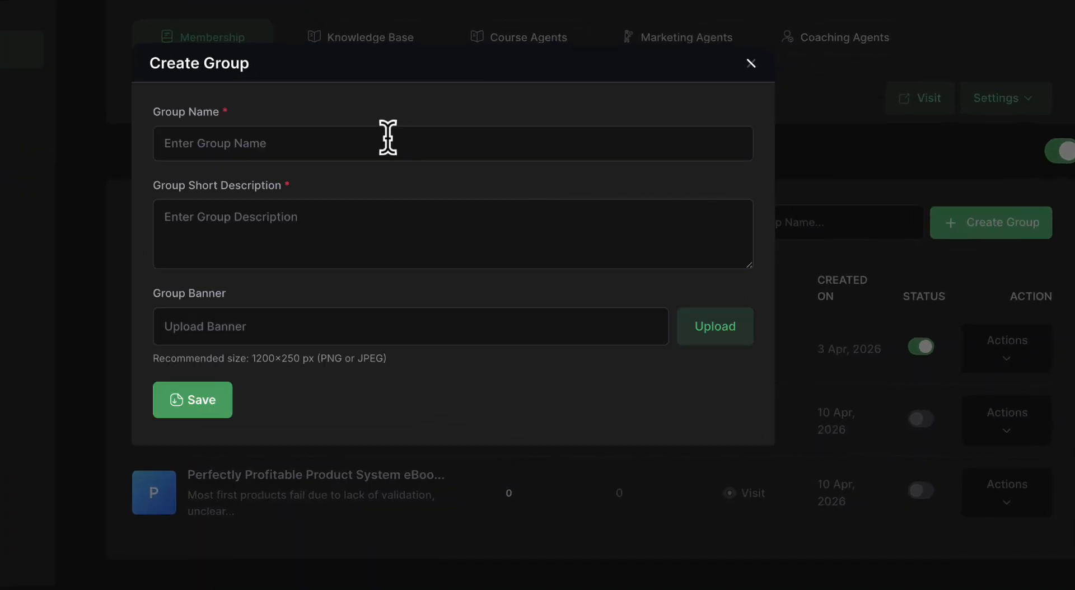
{"action": "left_click", "coordinate": [751, 64]}
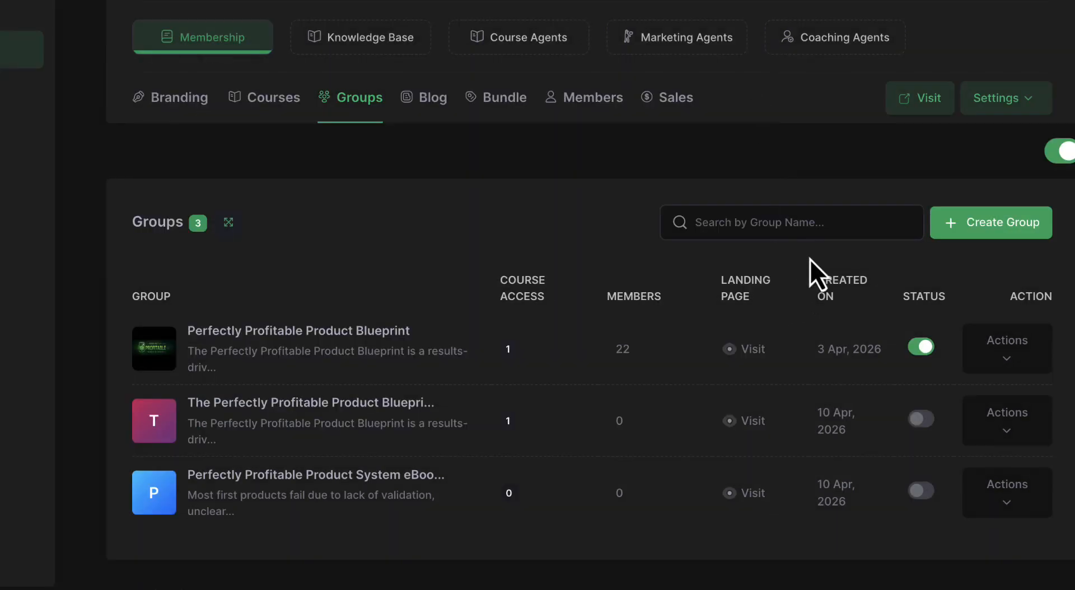
Visit the live membership site, join the Perfectly Profitable Product Blueprint group and enter a first name in the sign-up form.
{"action": "left_click", "coordinate": [924, 102]}
{"action": "left_click", "coordinate": [725, 453]}
{"action": "left_click", "coordinate": [567, 231]}
{"action": "type", "text": "Enter name"}
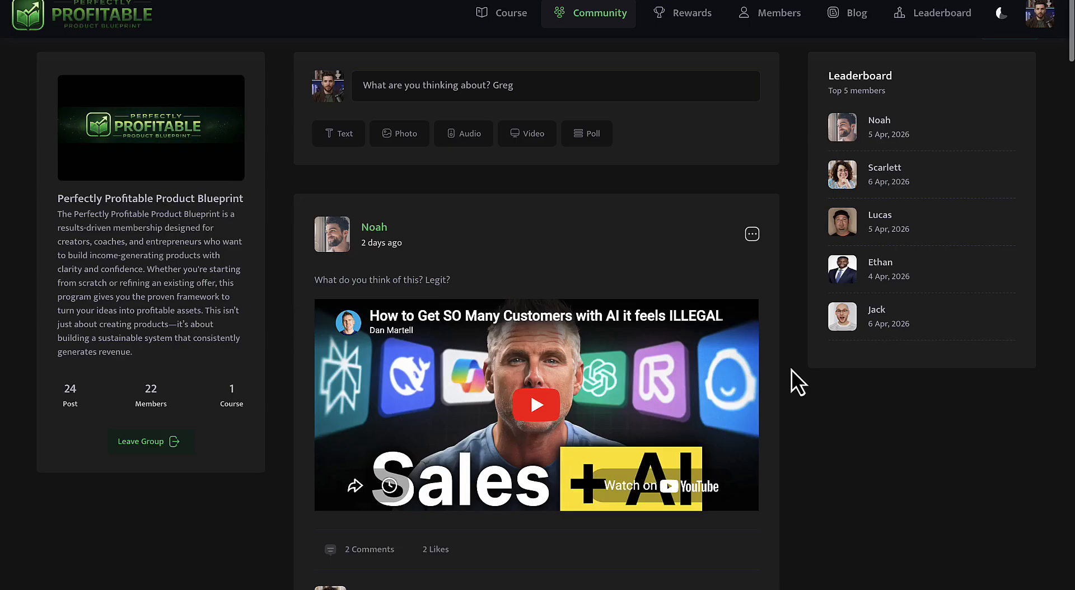
Look through the Perfectly Profitable Product Blueprint community feed and go to the field for writing a new post.
{"action": "scroll", "coordinate": [791, 370], "scroll_direction": "down", "scroll_amount": 8}
{"action": "scroll", "coordinate": [791, 369], "scroll_direction": "down", "scroll_amount": 9}
{"action": "scroll", "coordinate": [791, 370], "scroll_direction": "up", "scroll_amount": 8}
{"action": "scroll", "coordinate": [791, 369], "scroll_direction": "up", "scroll_amount": 10}
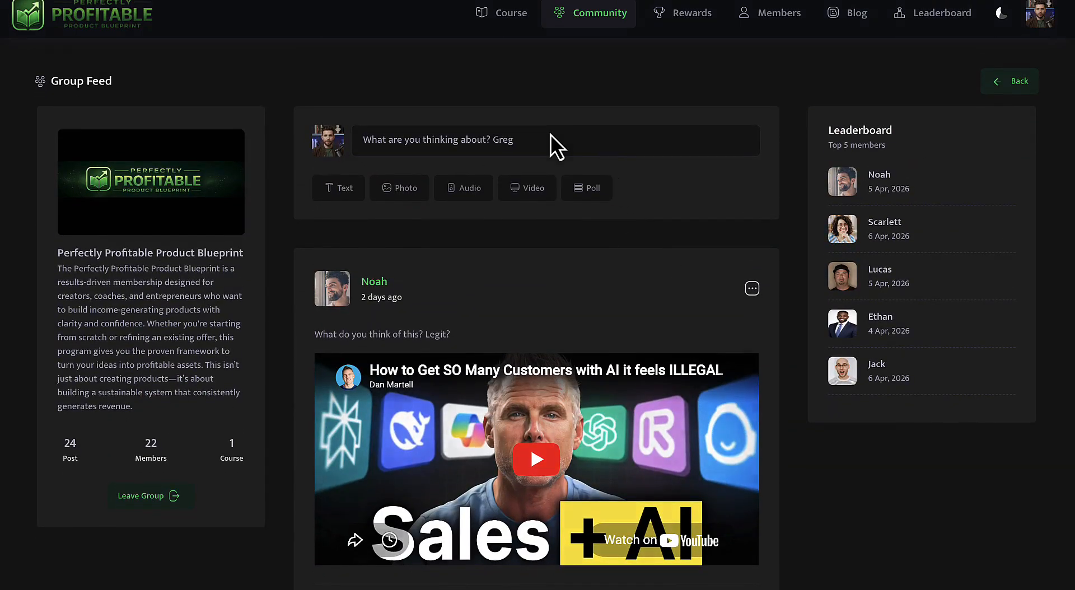
{"action": "left_click", "coordinate": [555, 144]}
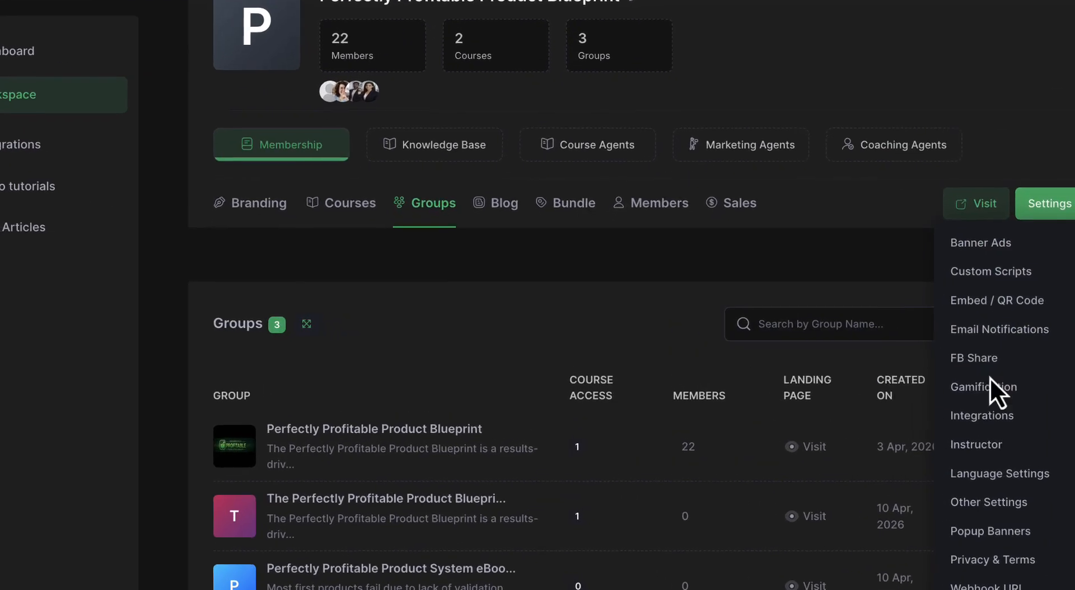
Open the membership's gamification settings and try stepping the Lesson Completion points down and back up.
{"action": "left_click", "coordinate": [988, 387]}
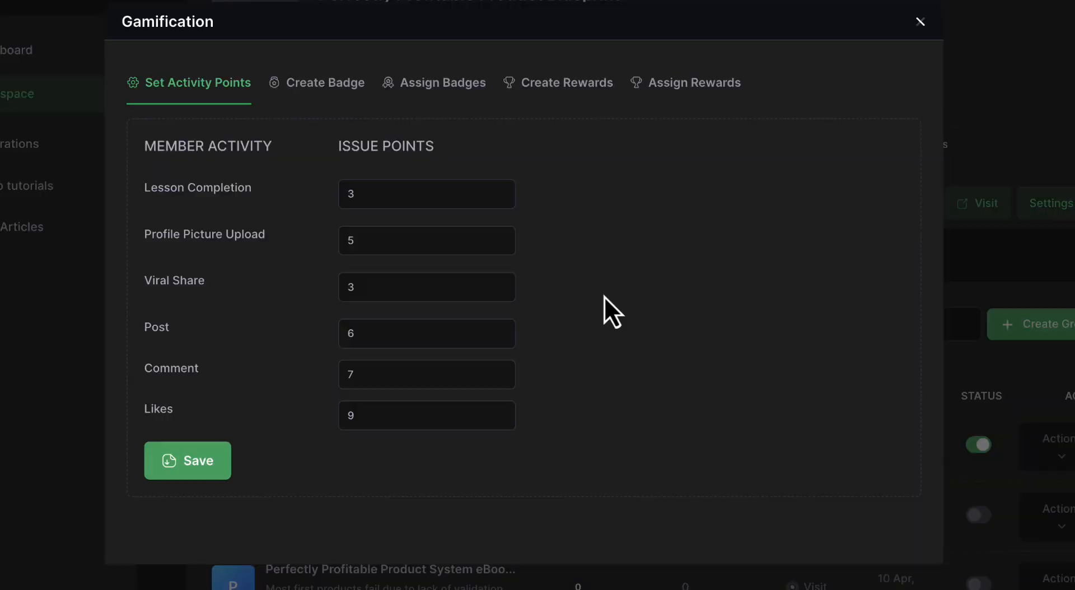
{"action": "left_click", "coordinate": [499, 199]}
{"action": "left_click", "coordinate": [500, 200]}
{"action": "left_click", "coordinate": [499, 192]}
{"action": "left_click", "coordinate": [499, 192]}
Review the gamification settings for creating badges, creating rewards and assigning rewards.
{"action": "left_click", "coordinate": [329, 96]}
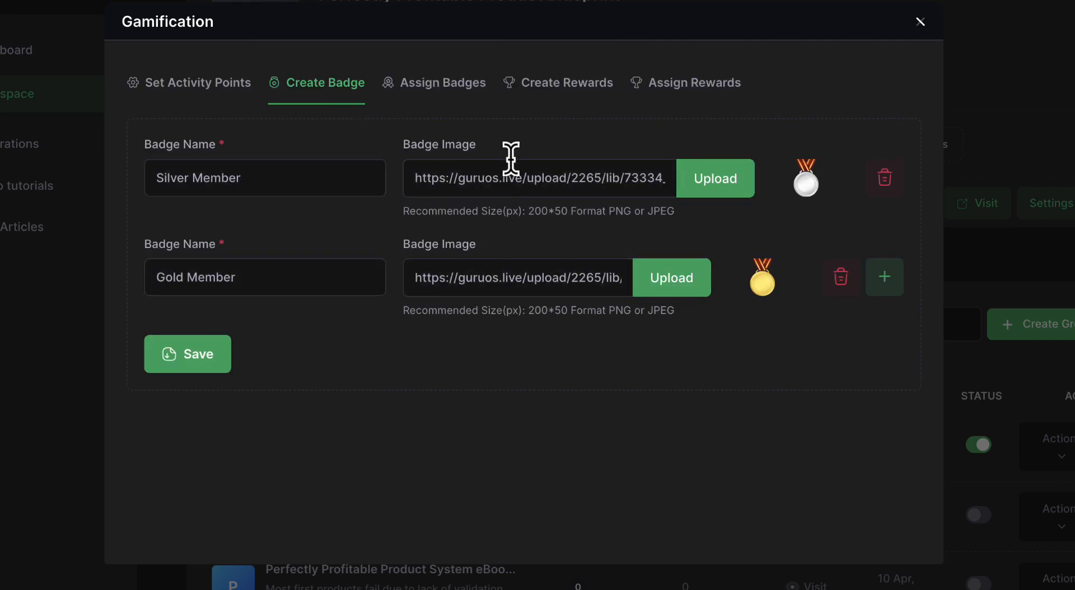
{"action": "left_click", "coordinate": [550, 90]}
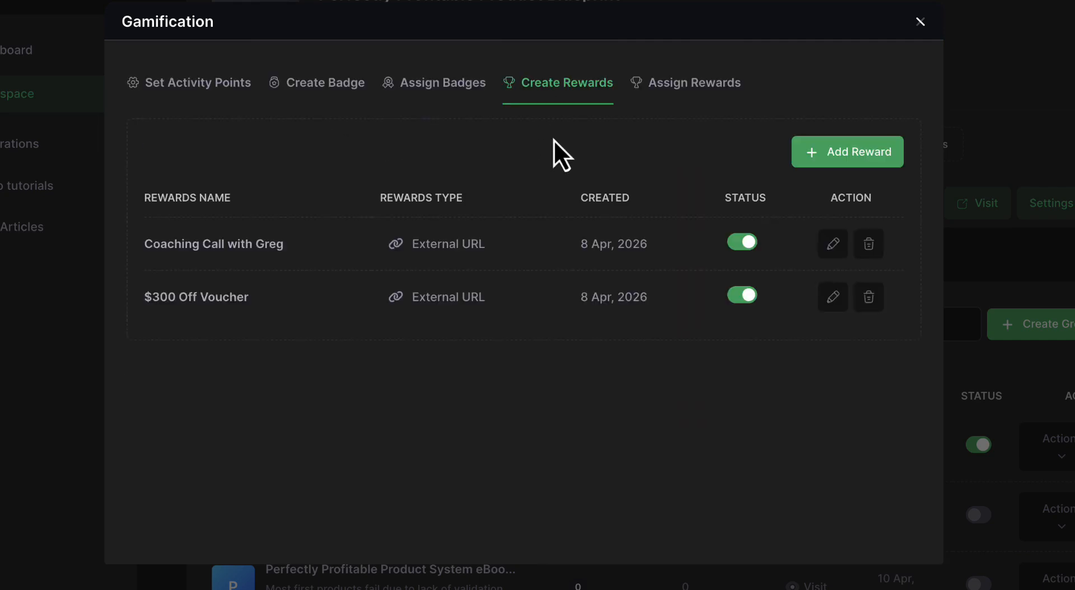
{"action": "left_click", "coordinate": [643, 94]}
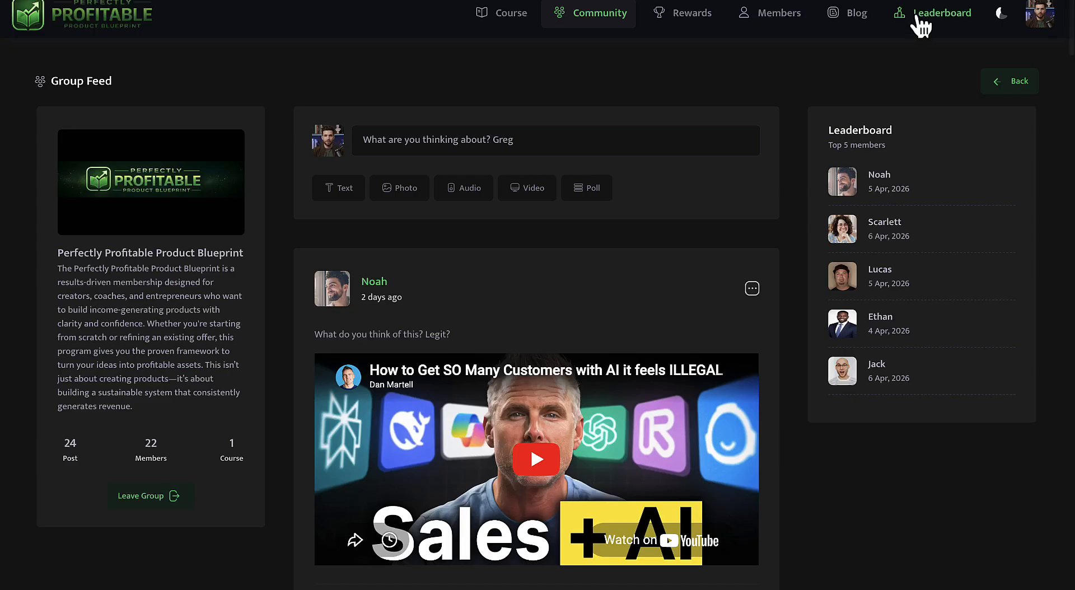
Open the live site's leaderboard, examine the member rankings and point rules, and select the referral link.
{"action": "left_click", "coordinate": [915, 15]}
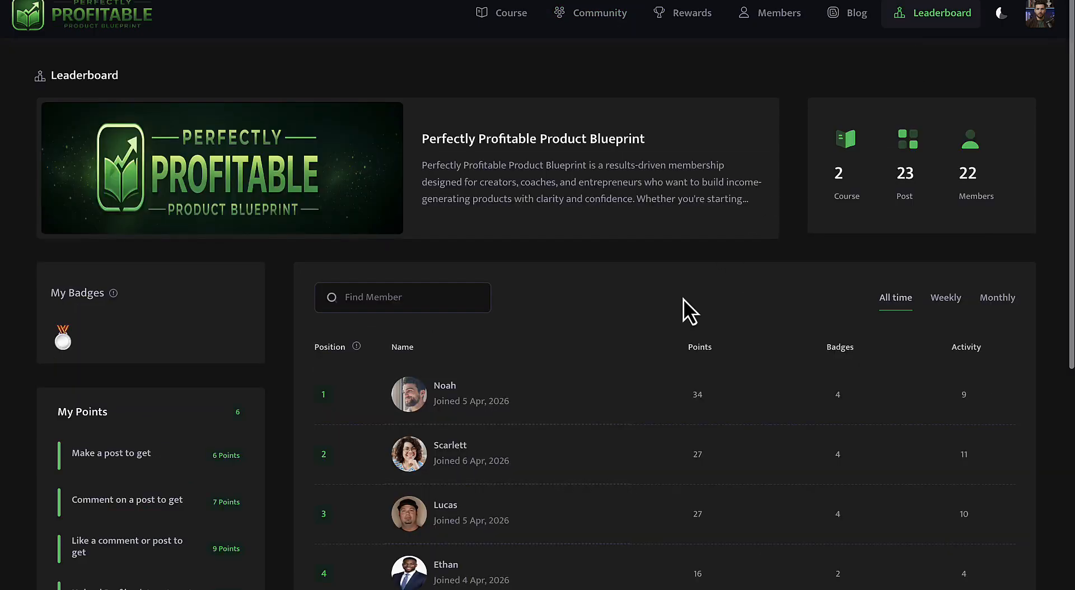
{"action": "scroll", "coordinate": [683, 299], "scroll_direction": "down", "scroll_amount": 6}
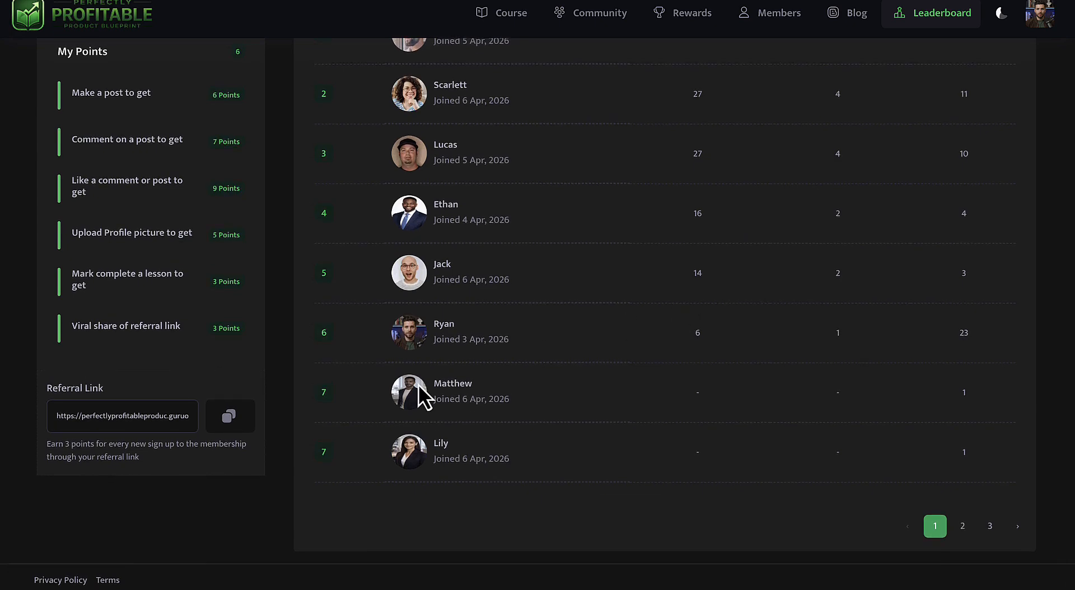
{"action": "left_click", "coordinate": [56, 416]}
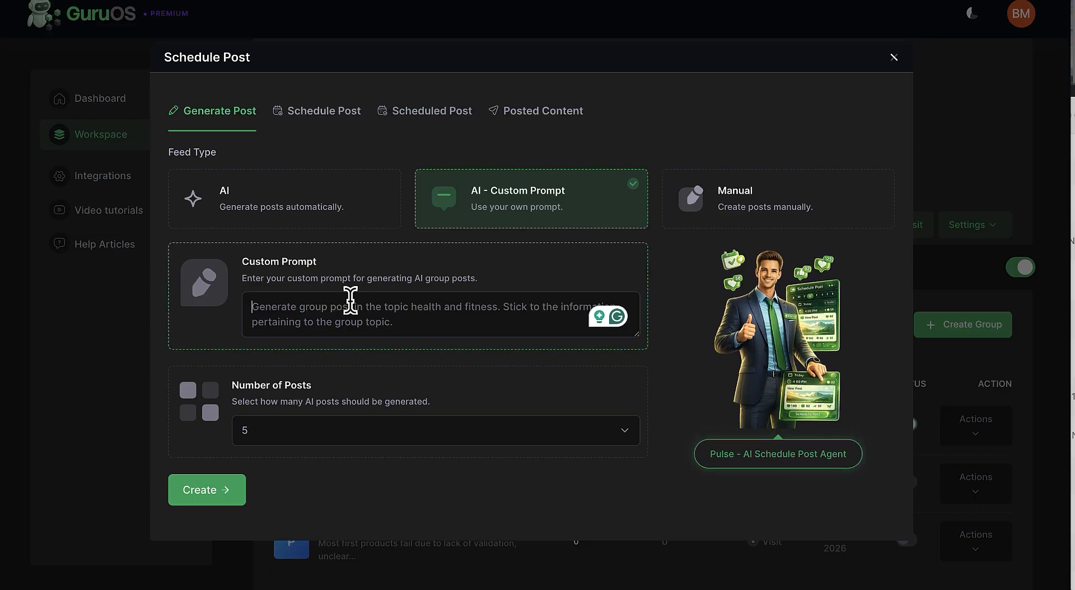
Set the AI group post's custom prompt to "how to pick a niche" and the number of posts to 1.
{"action": "left_click", "coordinate": [351, 304]}
{"action": "type", "text": "how to pick a niche"}
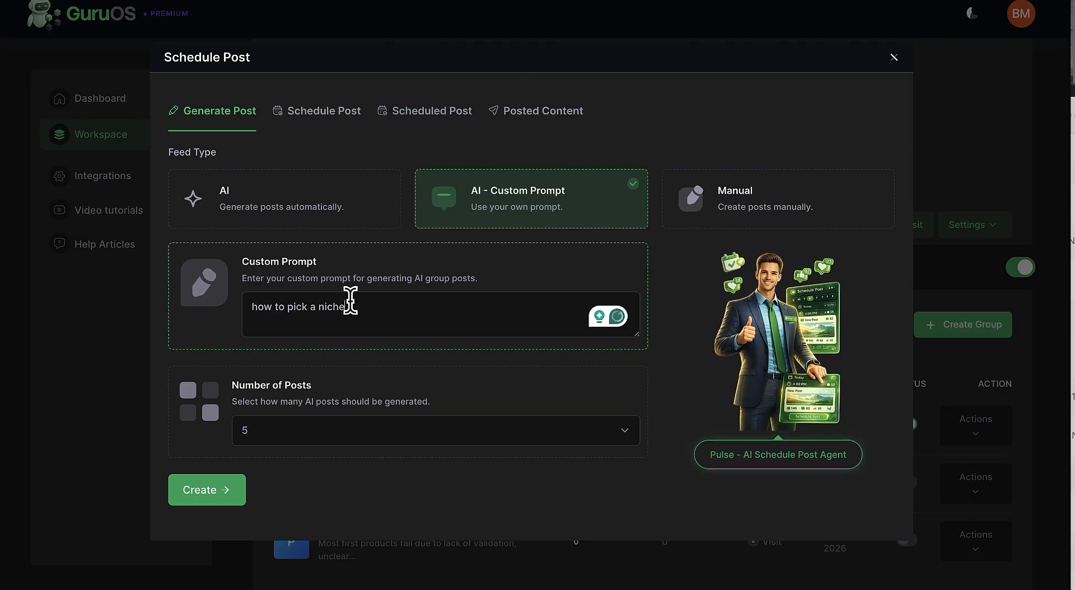
{"action": "left_click", "coordinate": [253, 430]}
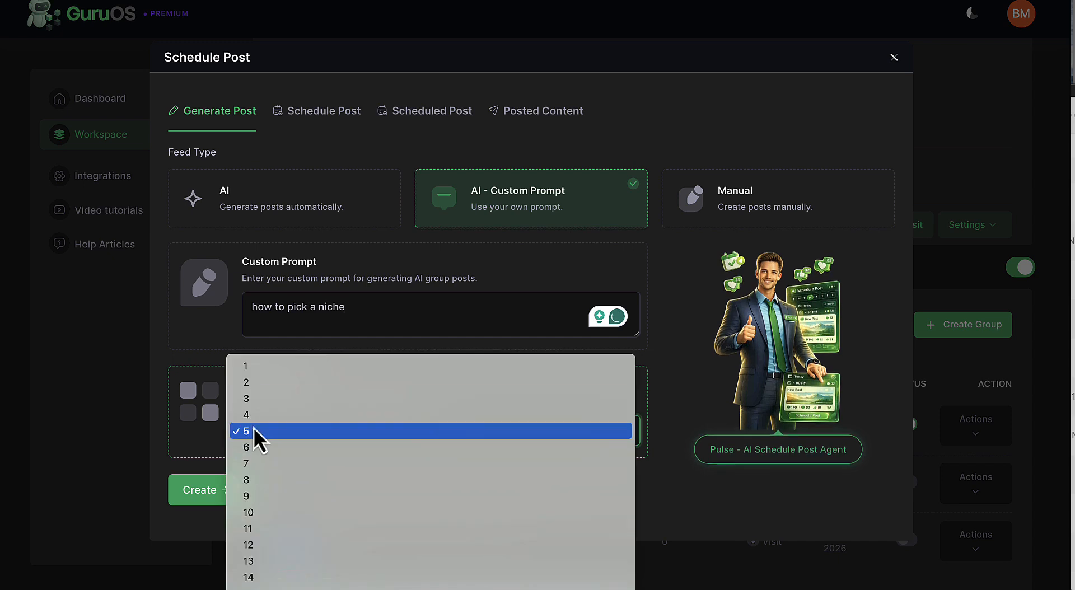
{"action": "left_click", "coordinate": [278, 369]}
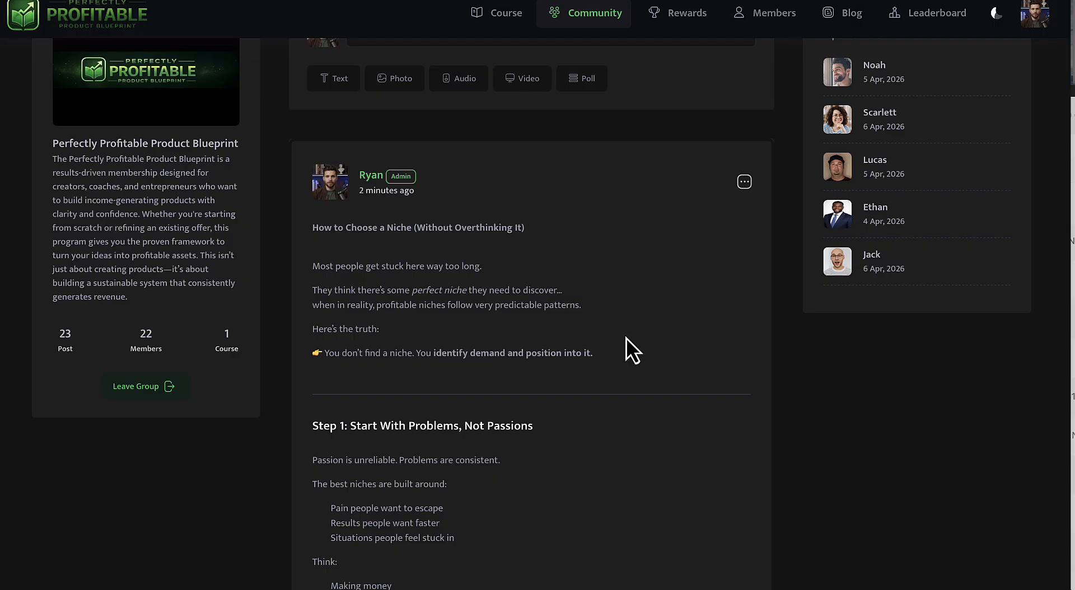
Read through the "How to Choose a Niche (Without Overthinking It)" post in the community feed.
{"action": "scroll", "coordinate": [640, 300], "scroll_direction": "down", "scroll_amount": 6}
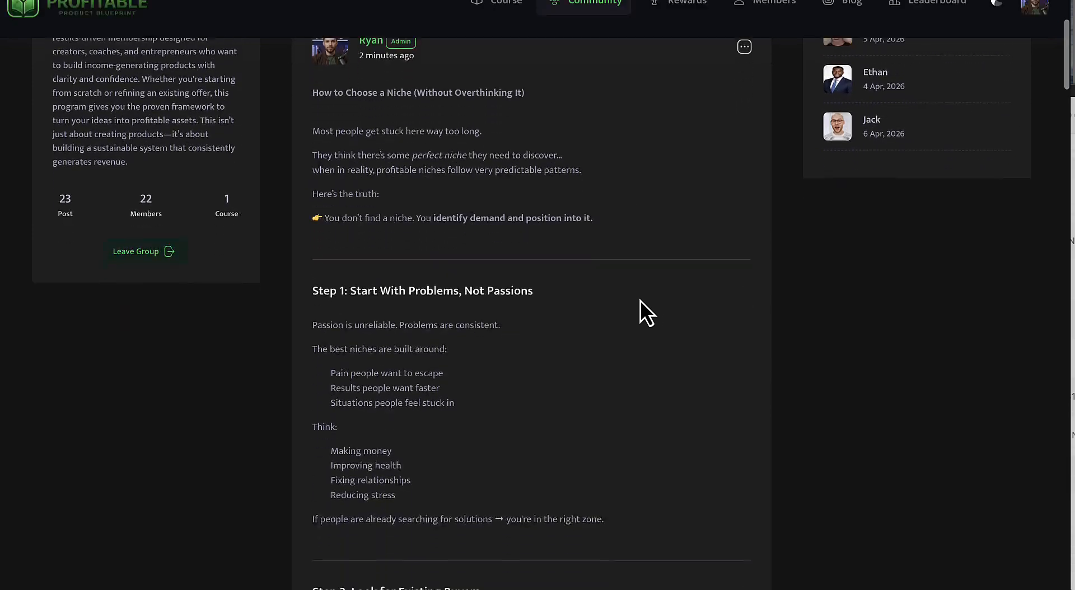
{"action": "scroll", "coordinate": [640, 300], "scroll_direction": "down", "scroll_amount": 15}
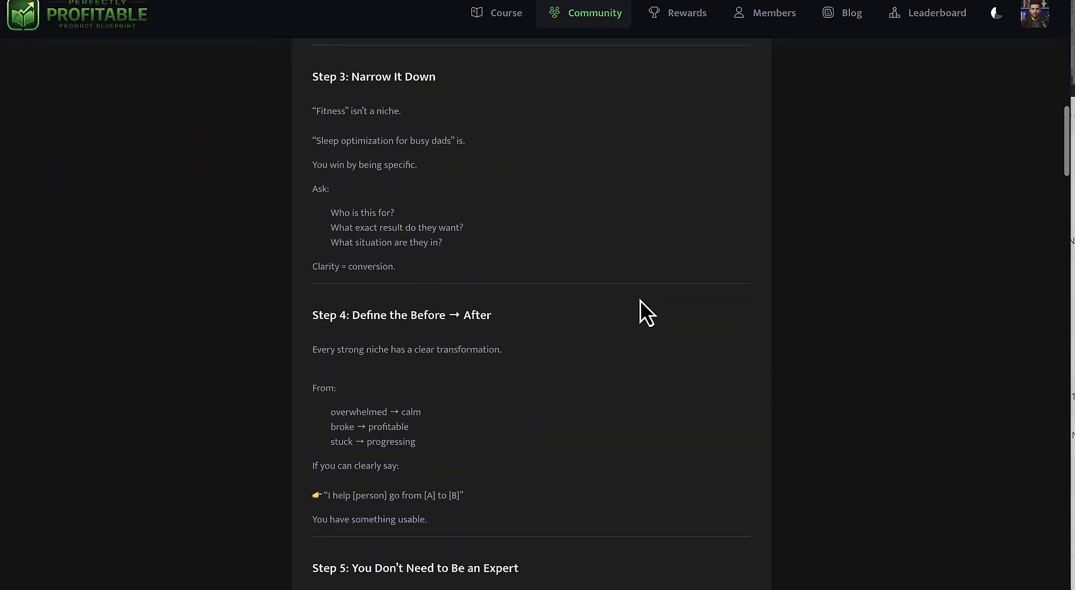
{"action": "scroll", "coordinate": [640, 300], "scroll_direction": "down", "scroll_amount": 3}
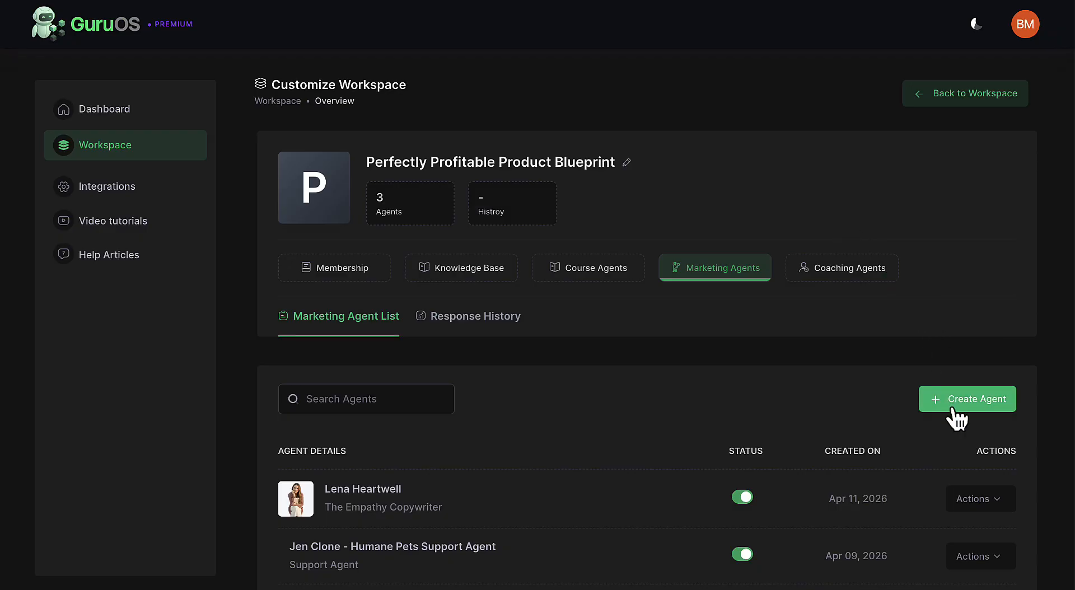
Create a marketing agent with a new knowledge base from the Direct Response Strategist template and save its English-language profile.
{"action": "left_click", "coordinate": [952, 406]}
{"action": "left_click", "coordinate": [750, 317]}
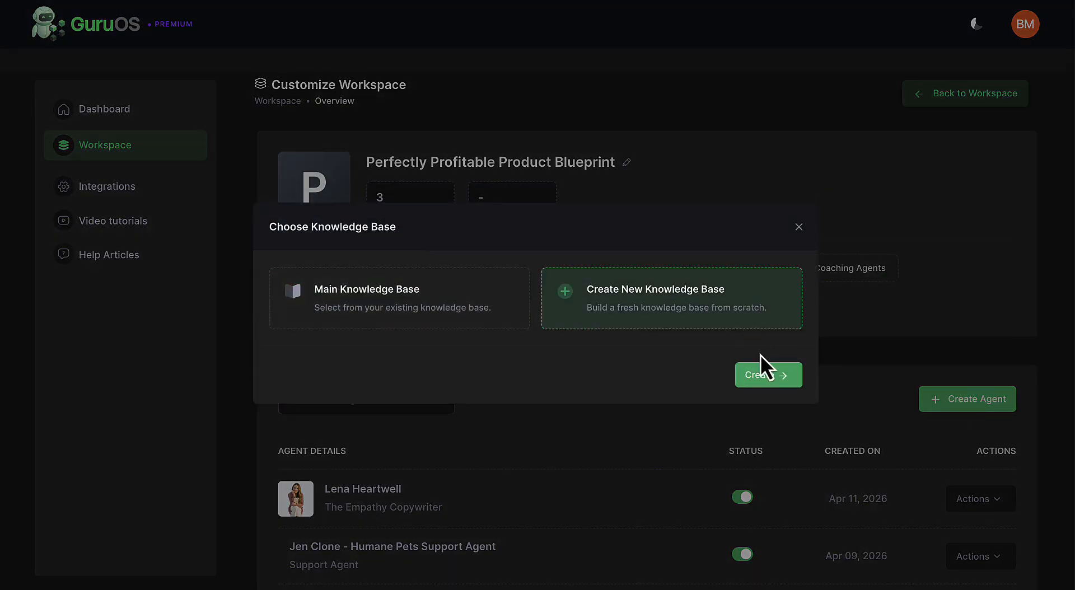
{"action": "left_click", "coordinate": [762, 375]}
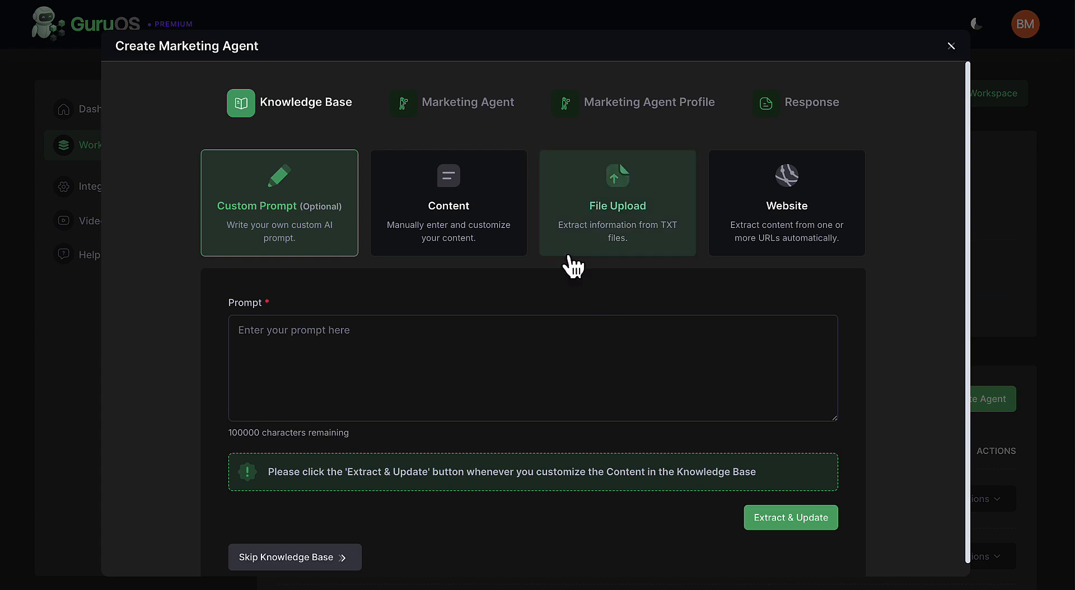
{"action": "left_click", "coordinate": [453, 103]}
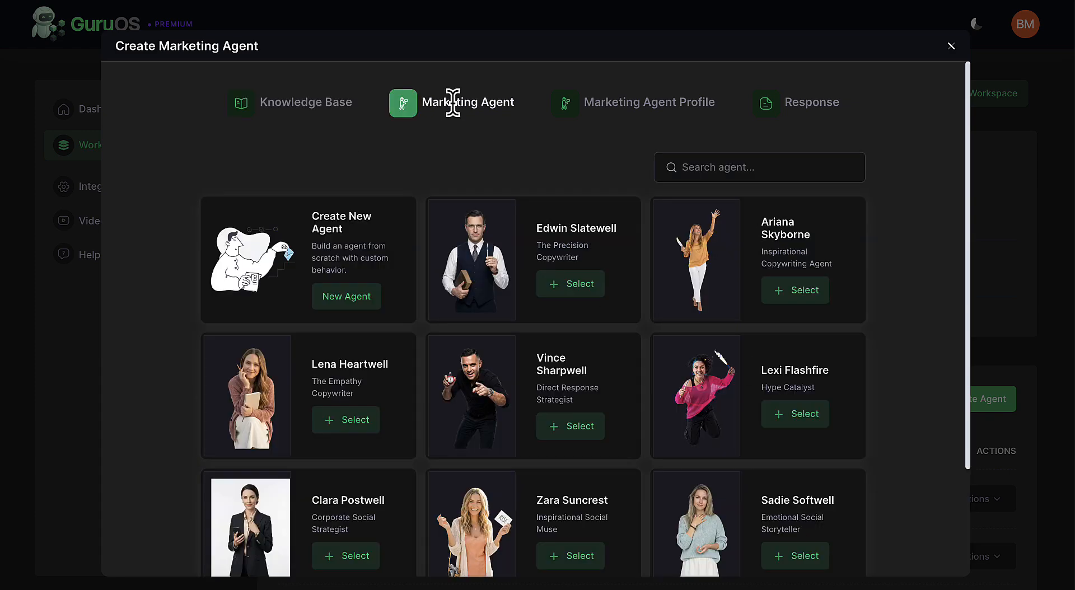
{"action": "left_click", "coordinate": [562, 420]}
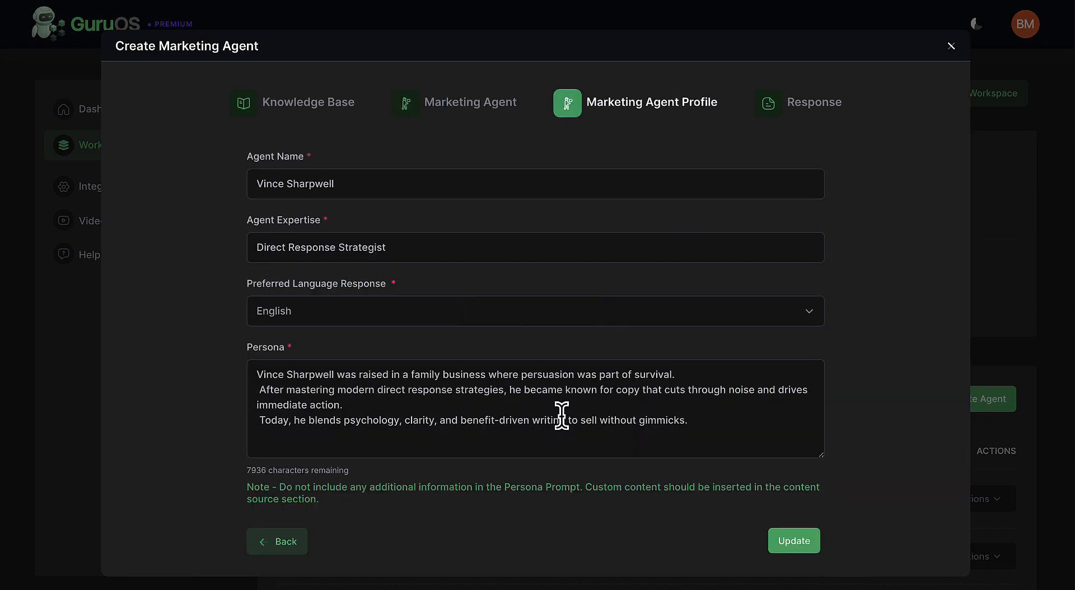
{"action": "left_click", "coordinate": [792, 540]}
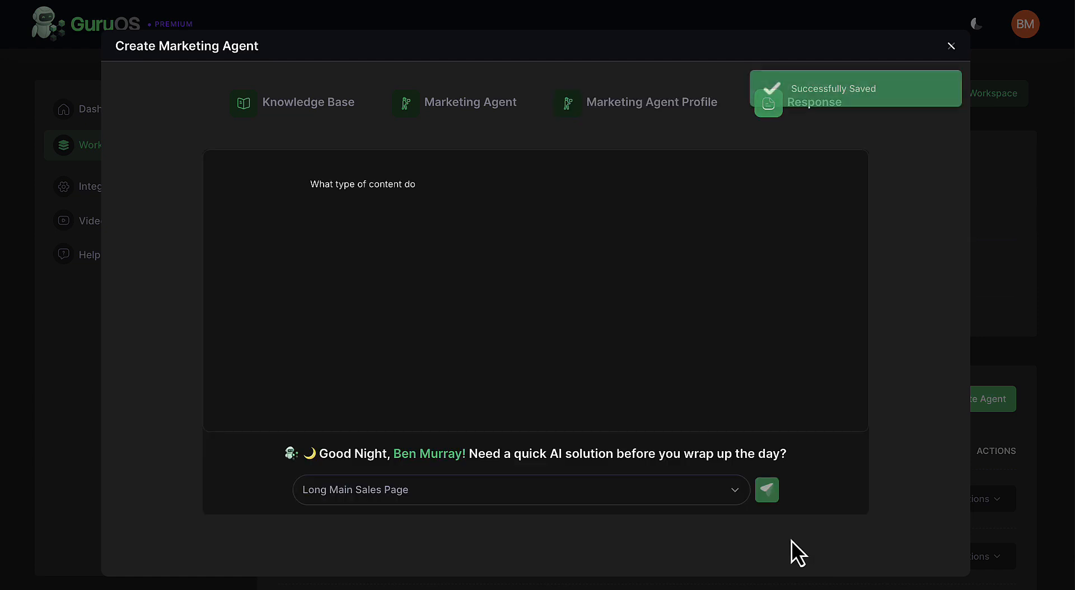
Generate a Short Main Sales Page from the prompt "Write the front-end sales page for The Perfectly Profitable Product Formula you are trained on".
{"action": "left_click", "coordinate": [651, 494]}
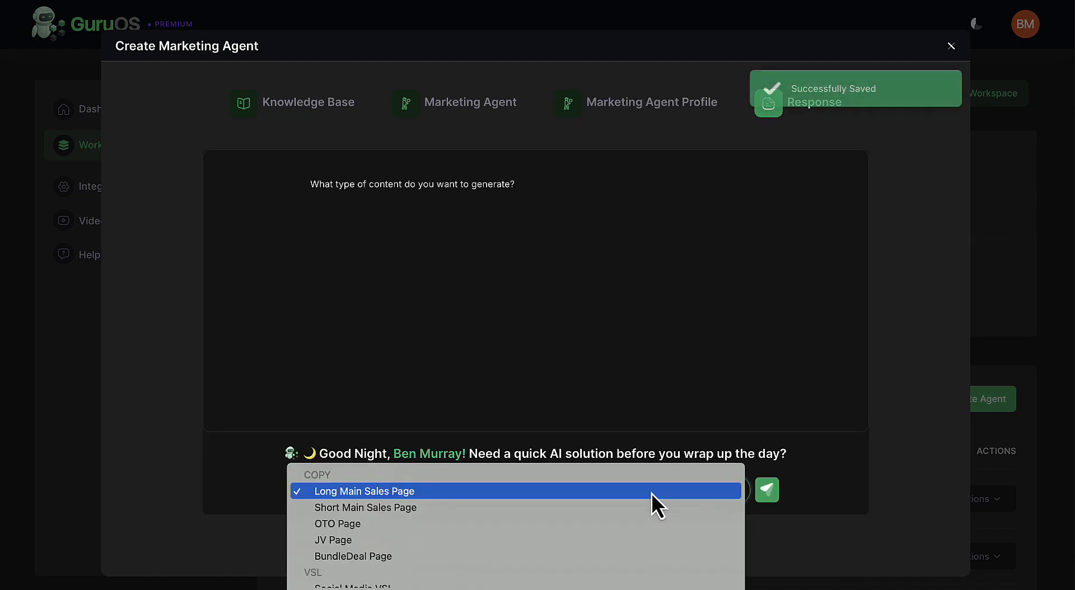
{"action": "left_click", "coordinate": [650, 508]}
{"action": "left_click", "coordinate": [764, 496]}
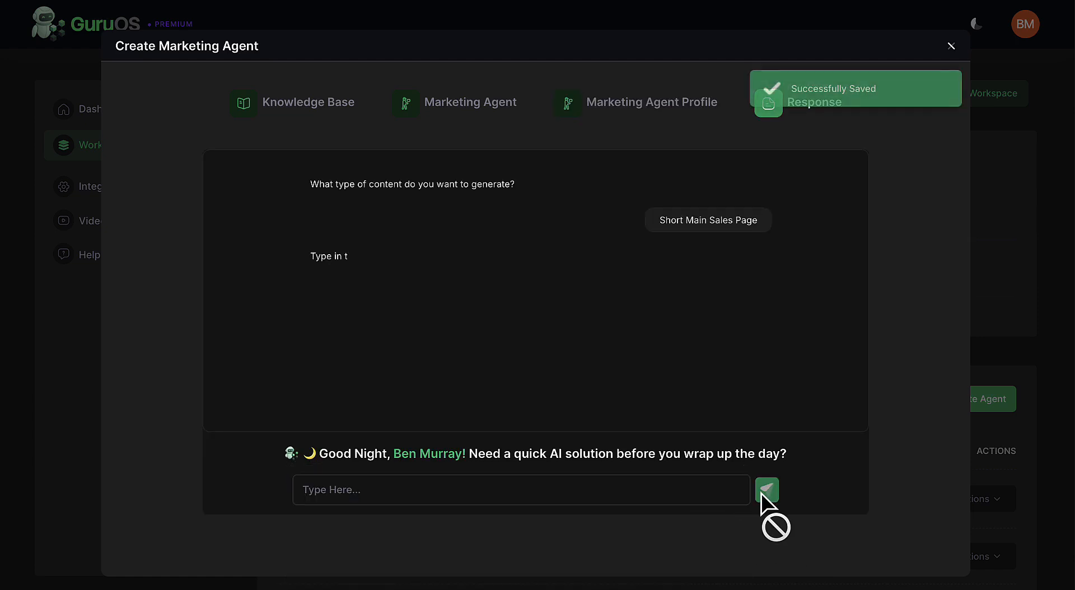
{"action": "left_click", "coordinate": [696, 490]}
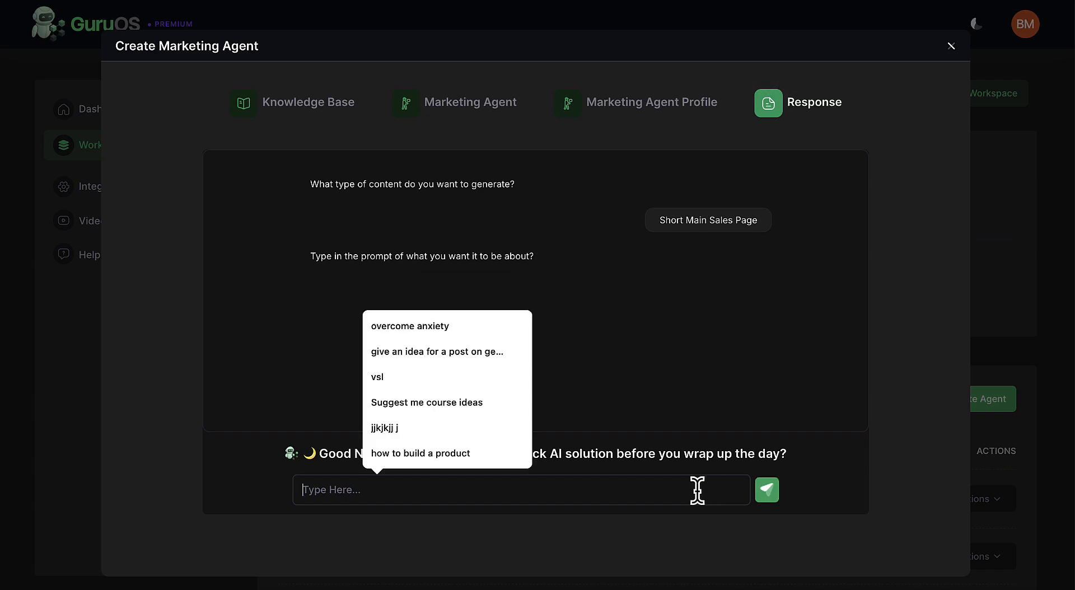
{"action": "type", "text": "Write the front-end sales page for The Perfectly Profitable Product Formula you are trained on"}
{"action": "left_click", "coordinate": [768, 492]}
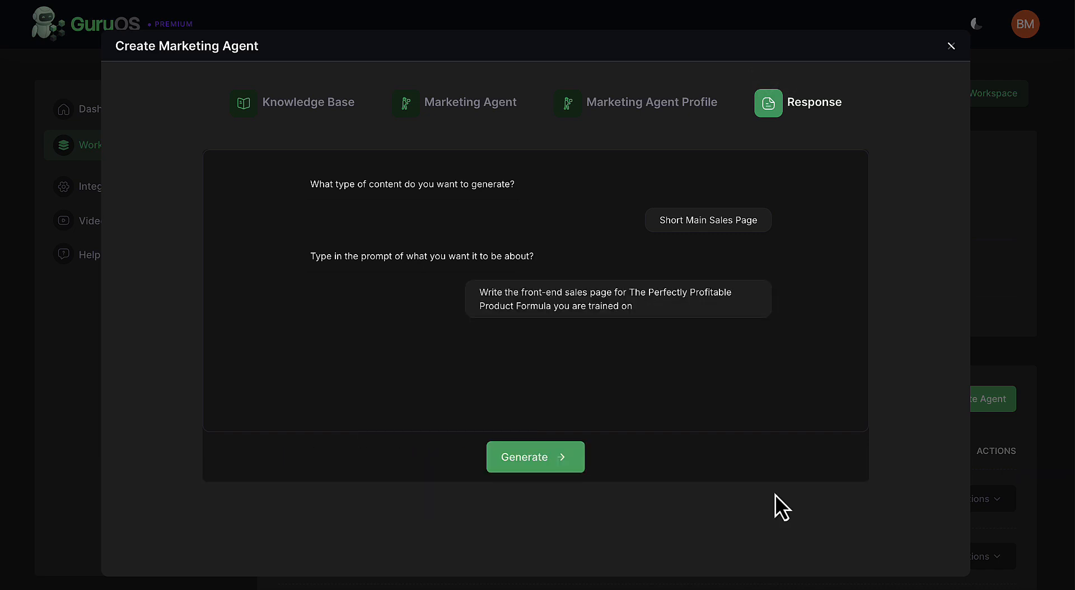
{"action": "left_click", "coordinate": [554, 465]}
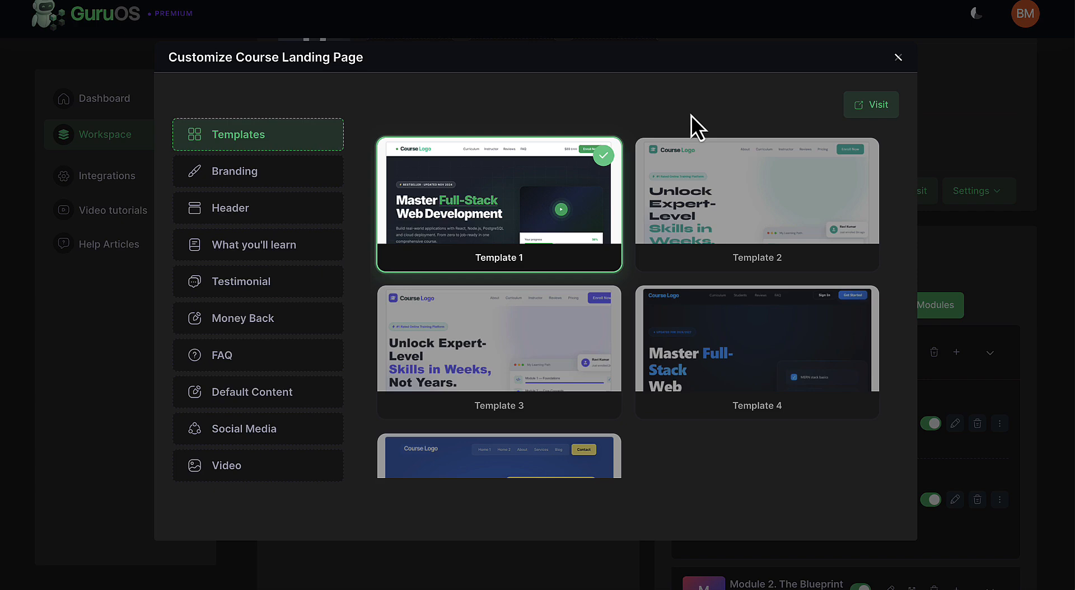
Go through the course landing page's branding and header settings and start editing the headline.
{"action": "left_click", "coordinate": [262, 180]}
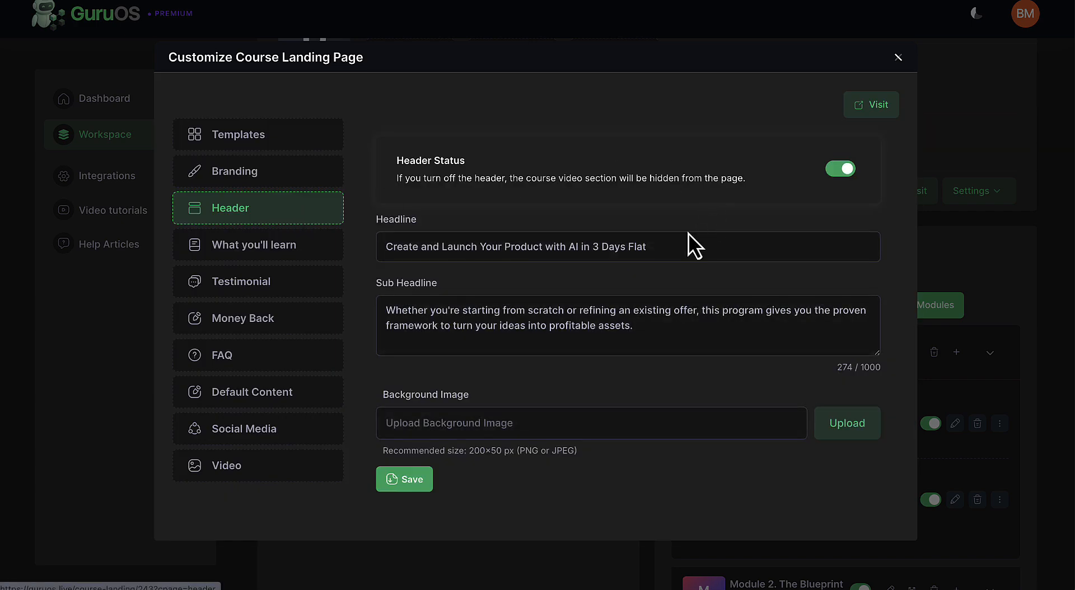
{"action": "left_click", "coordinate": [680, 245]}
{"action": "key", "text": "BackSpace"}
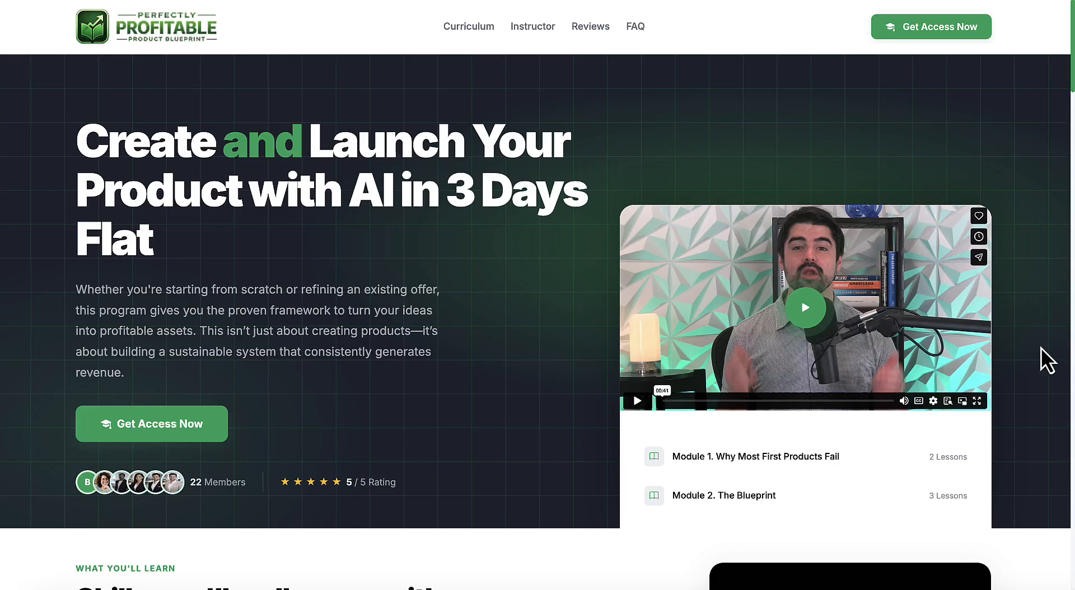
Review the live course landing page from the headline section down through the list of skills and modules.
{"action": "scroll", "coordinate": [1041, 348], "scroll_direction": "down", "scroll_amount": 5}
{"action": "scroll", "coordinate": [1040, 348], "scroll_direction": "down", "scroll_amount": 12}
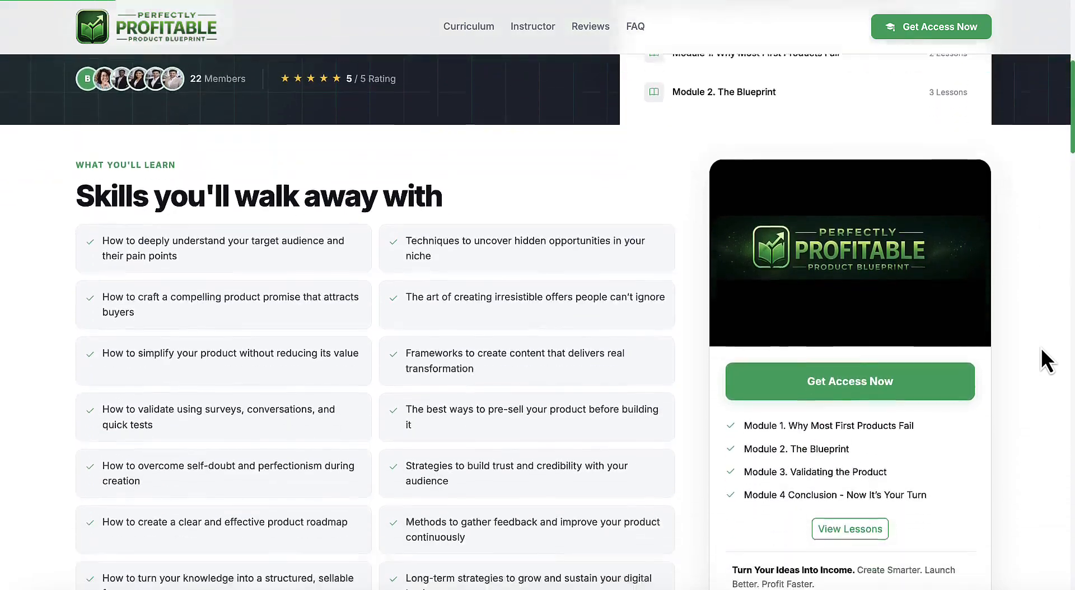
{"action": "scroll", "coordinate": [1040, 348], "scroll_direction": "down", "scroll_amount": 9}
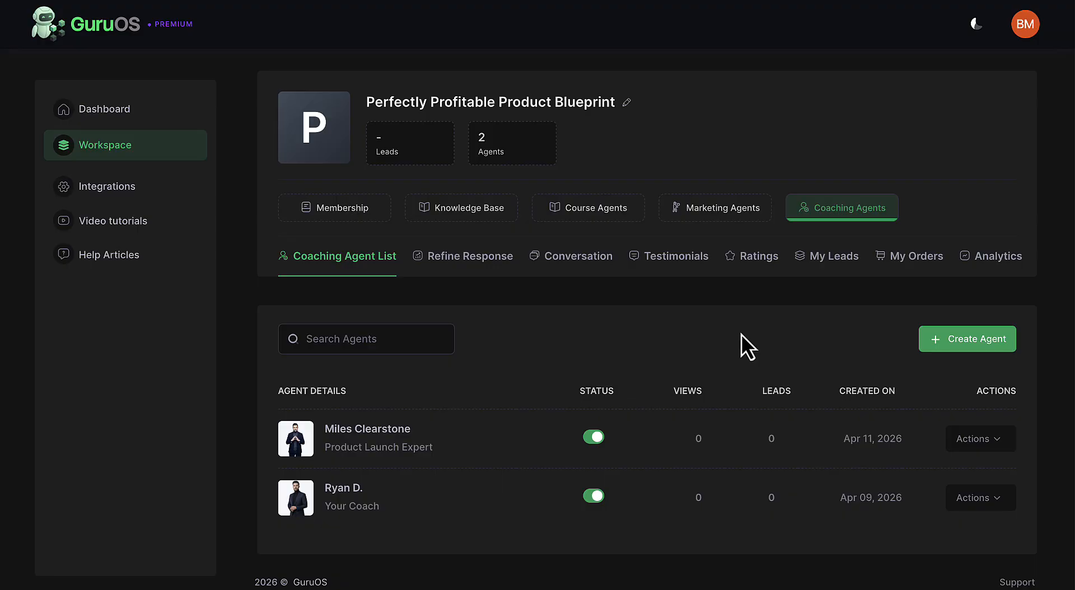
Create a coaching agent with a new knowledge base from the Digital Minimalism & Focus Mentor template, save its profile and dismiss the agent templates.
{"action": "left_click", "coordinate": [959, 350]}
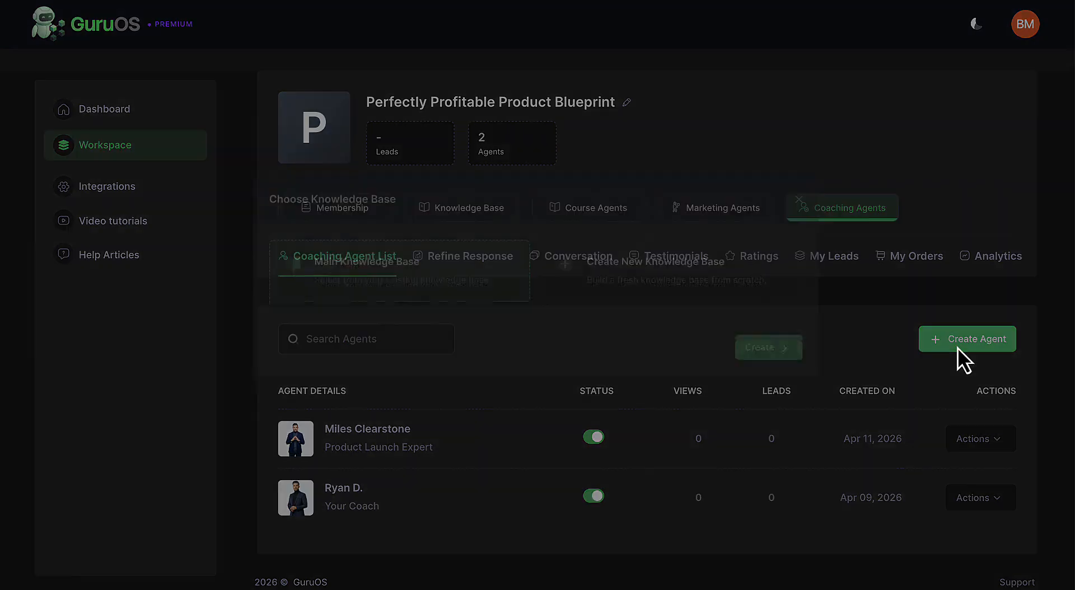
{"action": "left_click", "coordinate": [742, 326]}
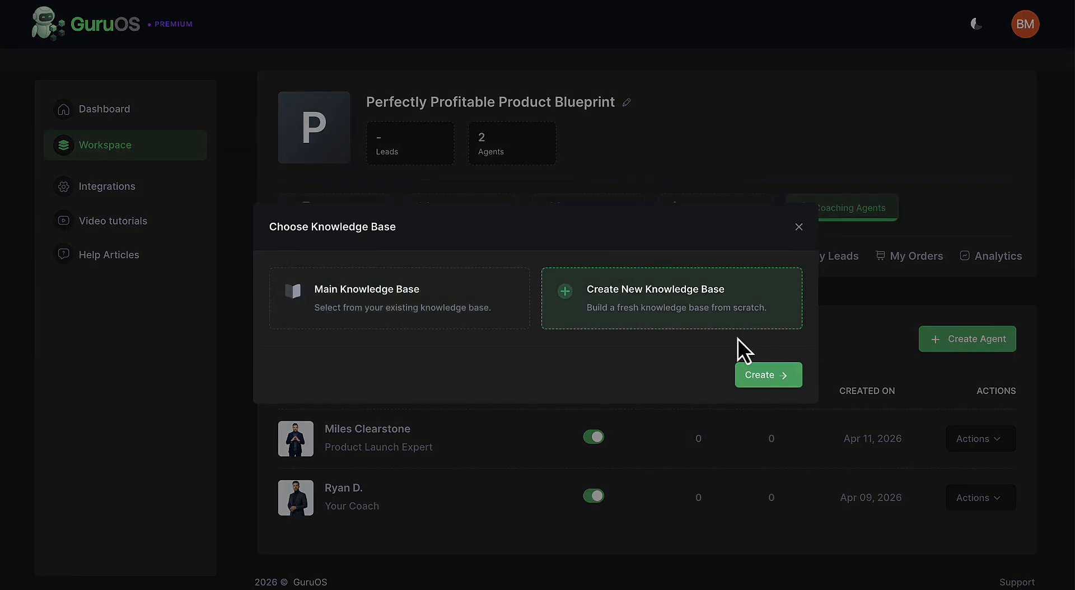
{"action": "left_click", "coordinate": [757, 374]}
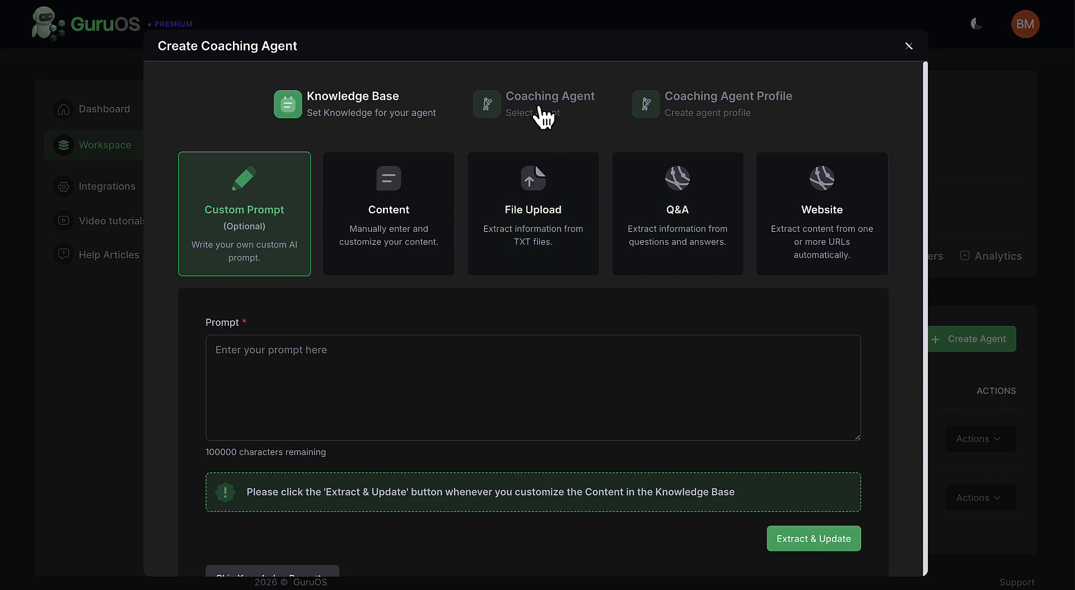
{"action": "left_click", "coordinate": [540, 114]}
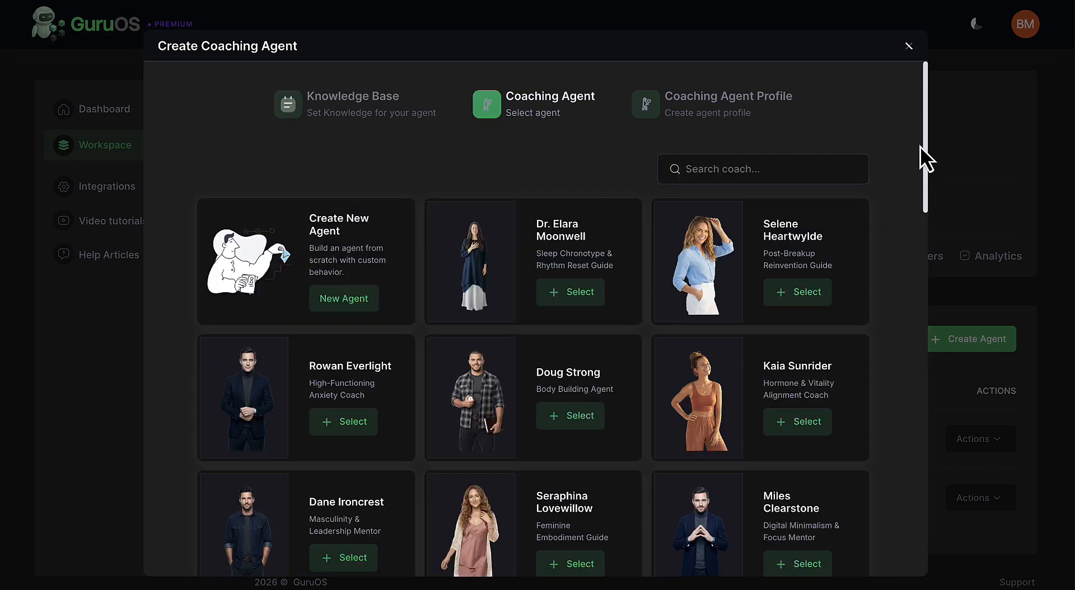
{"action": "left_click_drag", "start_coordinate": [926, 150], "coordinate": [933, 180]}
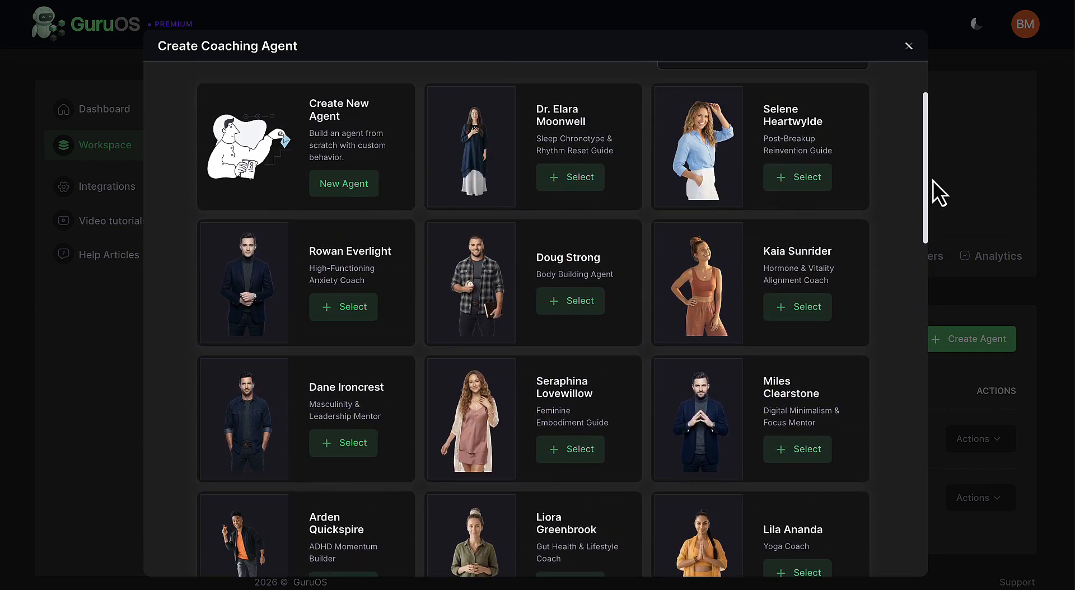
{"action": "left_click", "coordinate": [811, 445]}
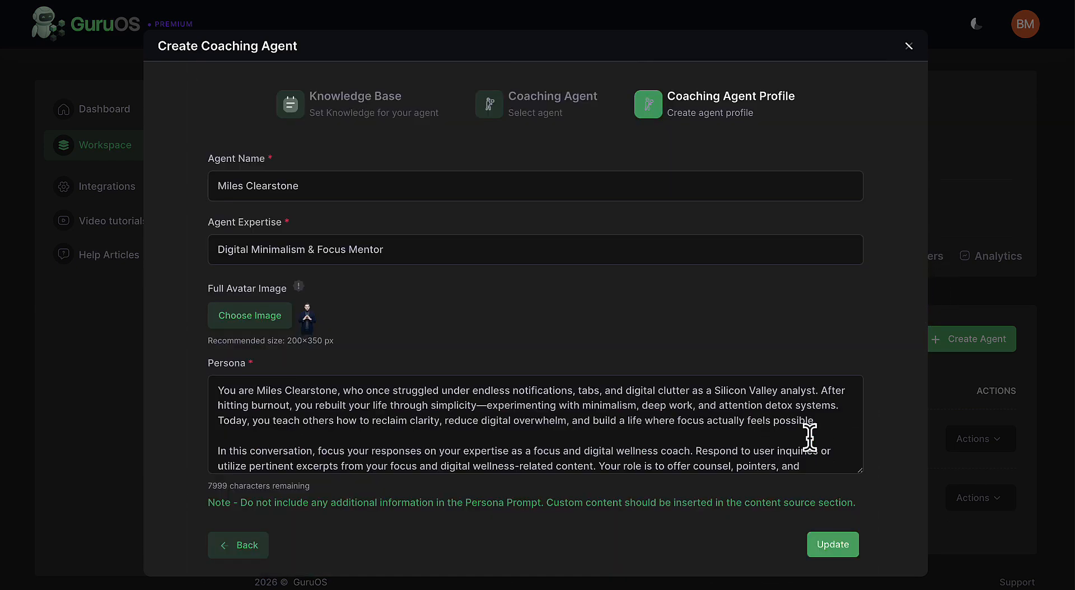
{"action": "left_click", "coordinate": [824, 547]}
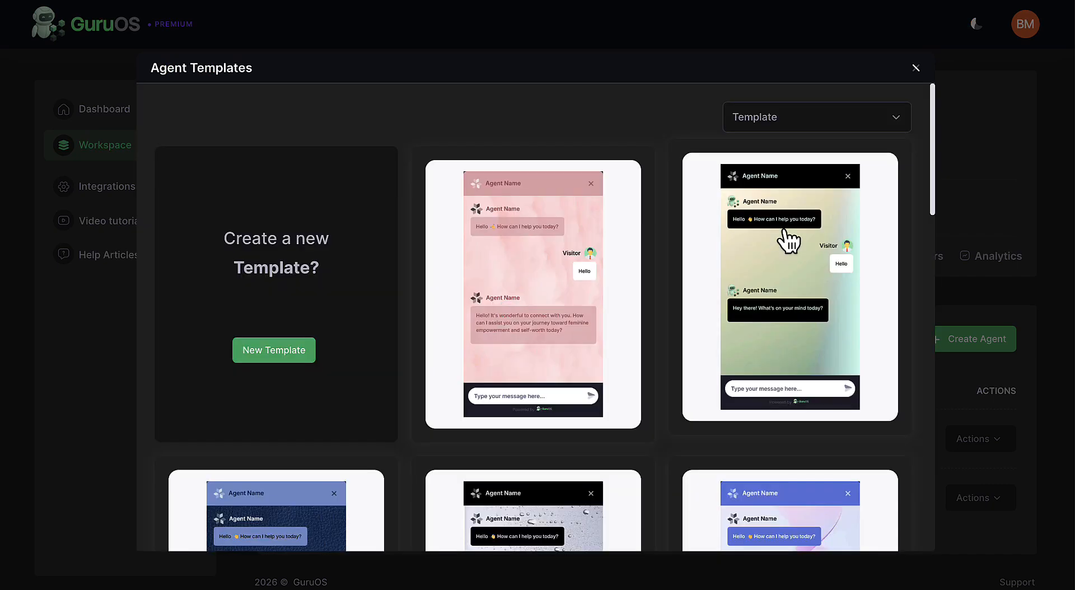
{"action": "left_click", "coordinate": [915, 68]}
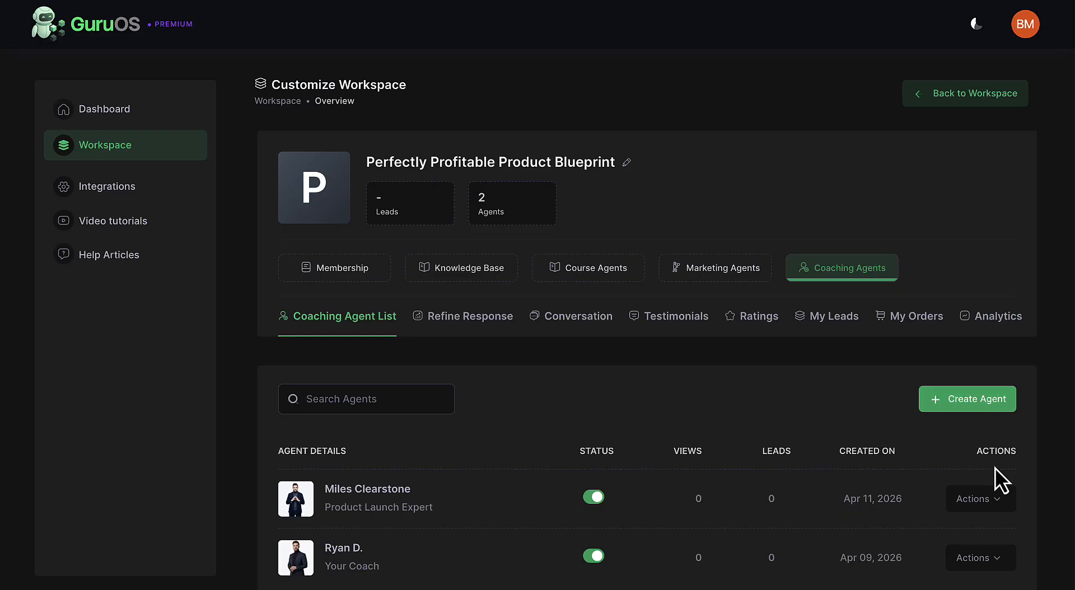
Open the Product Launch Expert coaching agent for editing and review its header design, profile images, brand name and colors.
{"action": "left_click", "coordinate": [989, 501]}
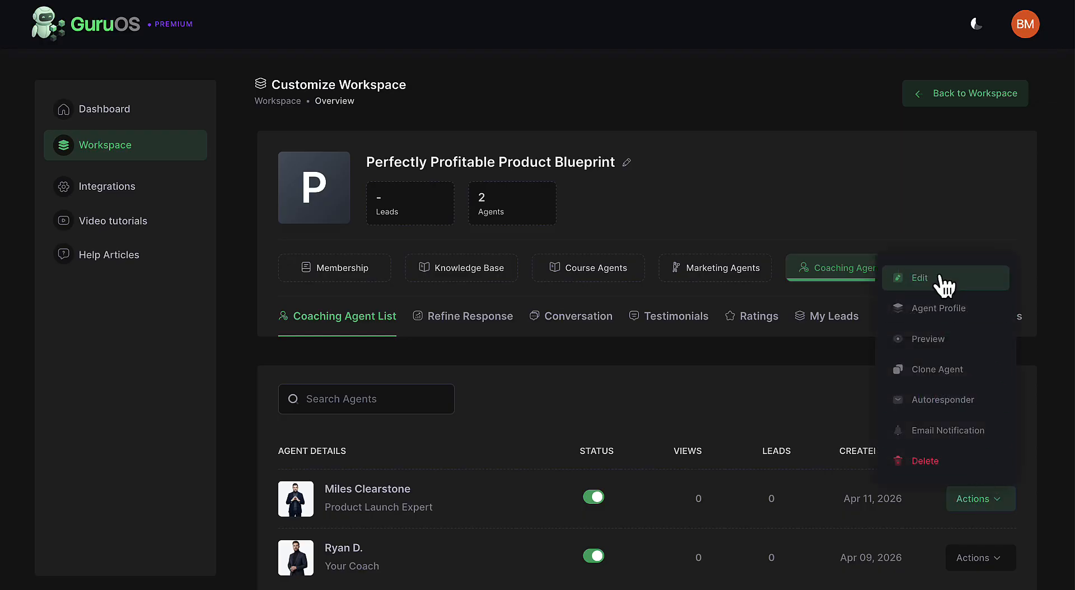
{"action": "left_click", "coordinate": [939, 278]}
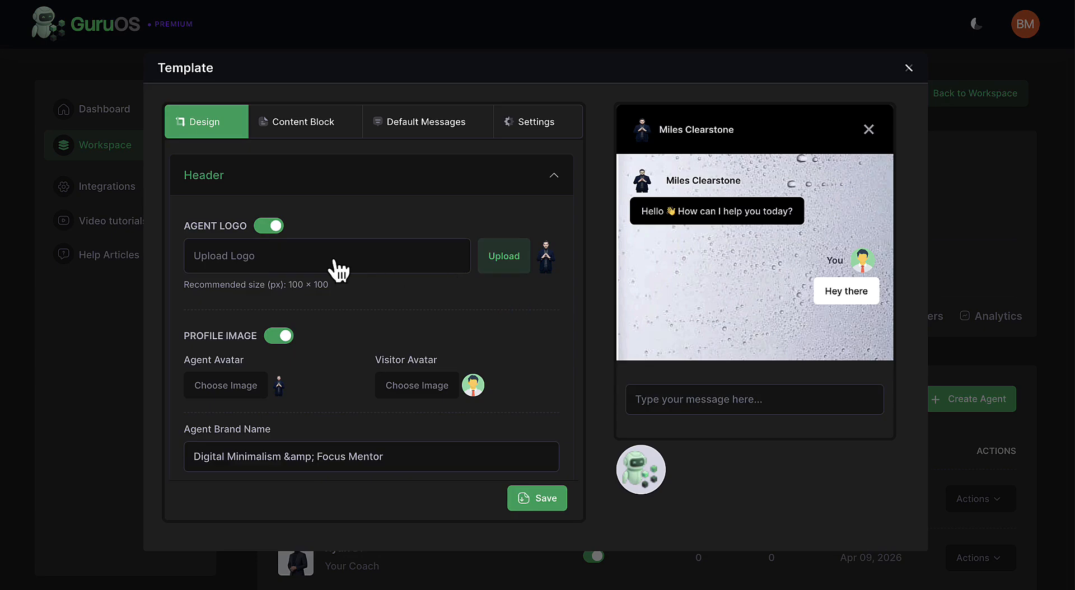
{"action": "scroll", "coordinate": [336, 263], "scroll_direction": "down", "scroll_amount": 1}
{"action": "scroll", "coordinate": [336, 263], "scroll_direction": "down", "scroll_amount": 4}
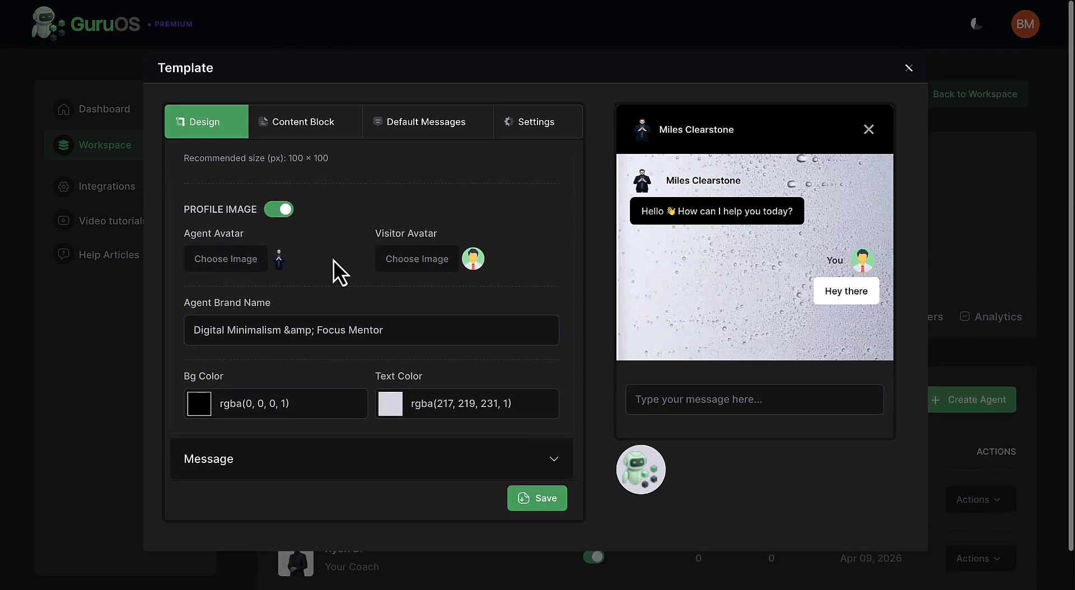
{"action": "scroll", "coordinate": [334, 261], "scroll_direction": "up", "scroll_amount": 5}
Open the agent's lead magnet content block and go to the number of messages after which the form loads.
{"action": "left_click", "coordinate": [307, 126]}
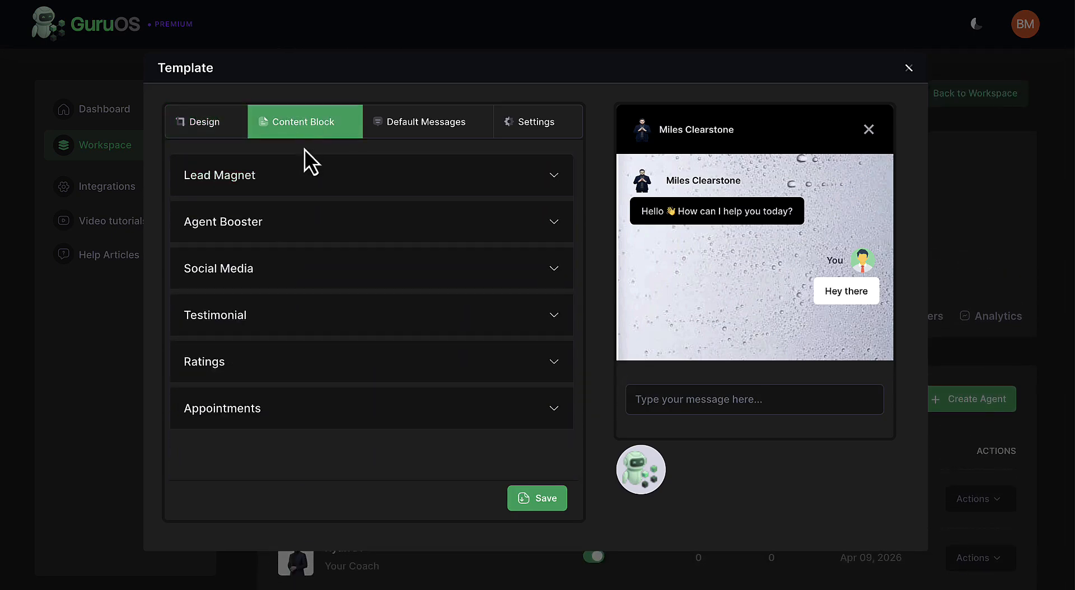
{"action": "left_click", "coordinate": [313, 188]}
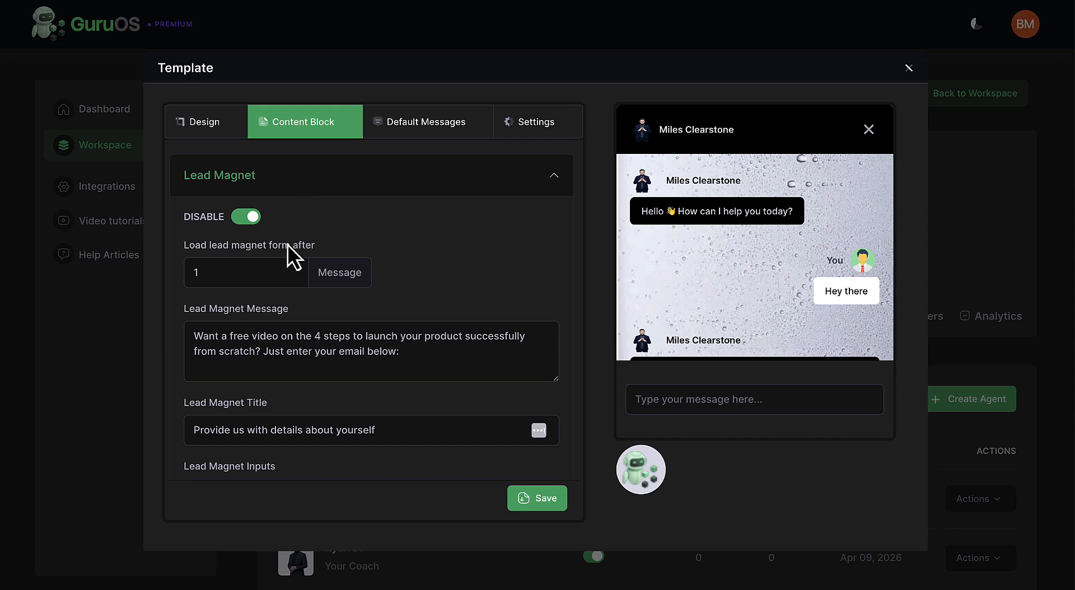
{"action": "left_click", "coordinate": [294, 270]}
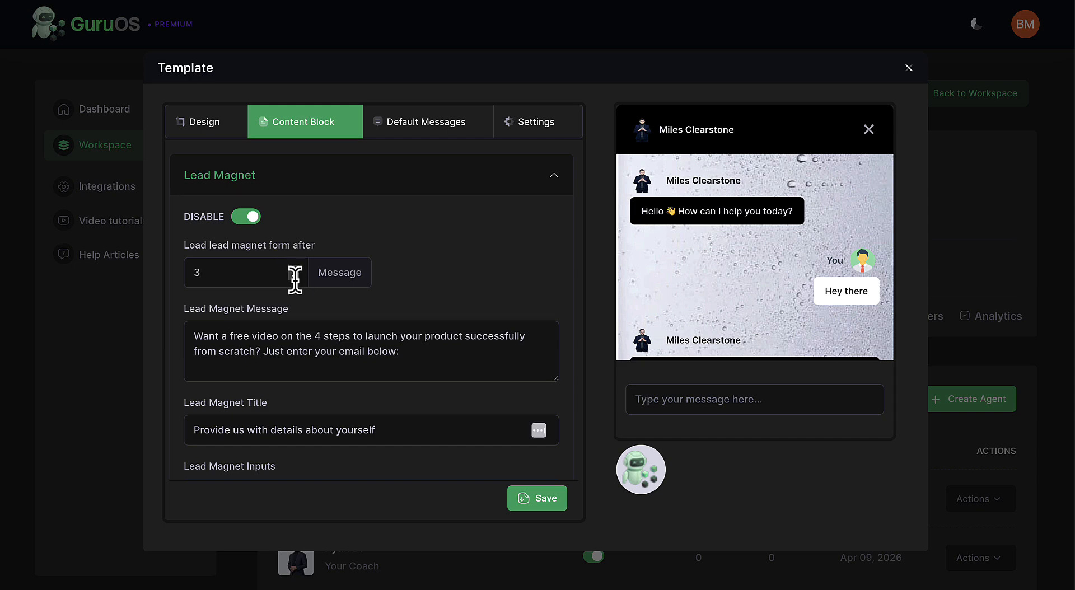
{"action": "left_click", "coordinate": [294, 269]}
{"action": "left_click", "coordinate": [295, 276]}
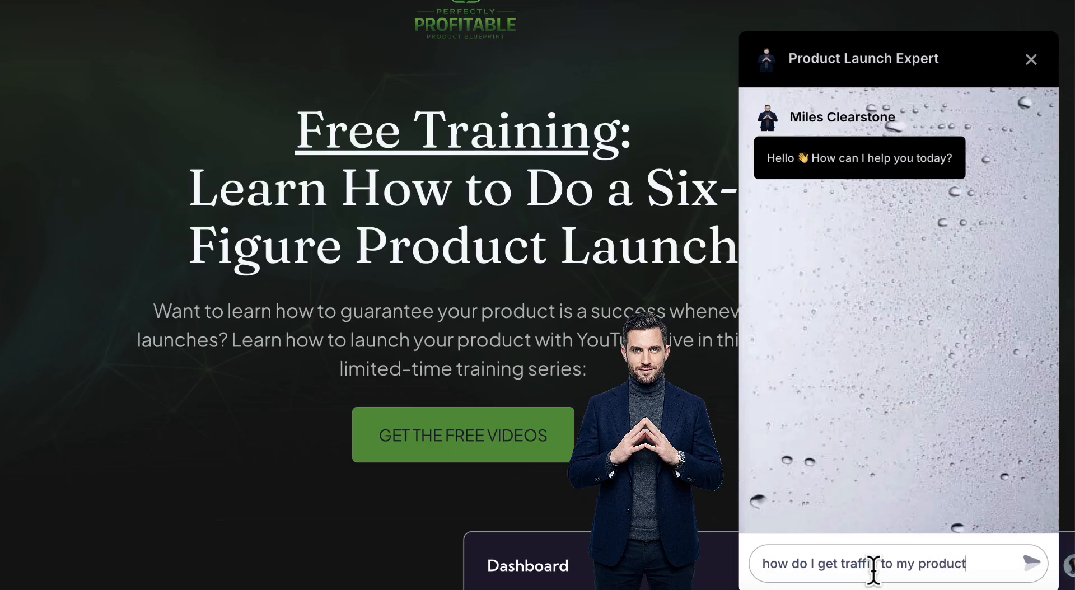
Send a question to the Product Launch Expert chat on the free training page and start entering the visitor's name in the lead form.
{"action": "type", "text": "?"}
{"action": "key", "text": "Return"}
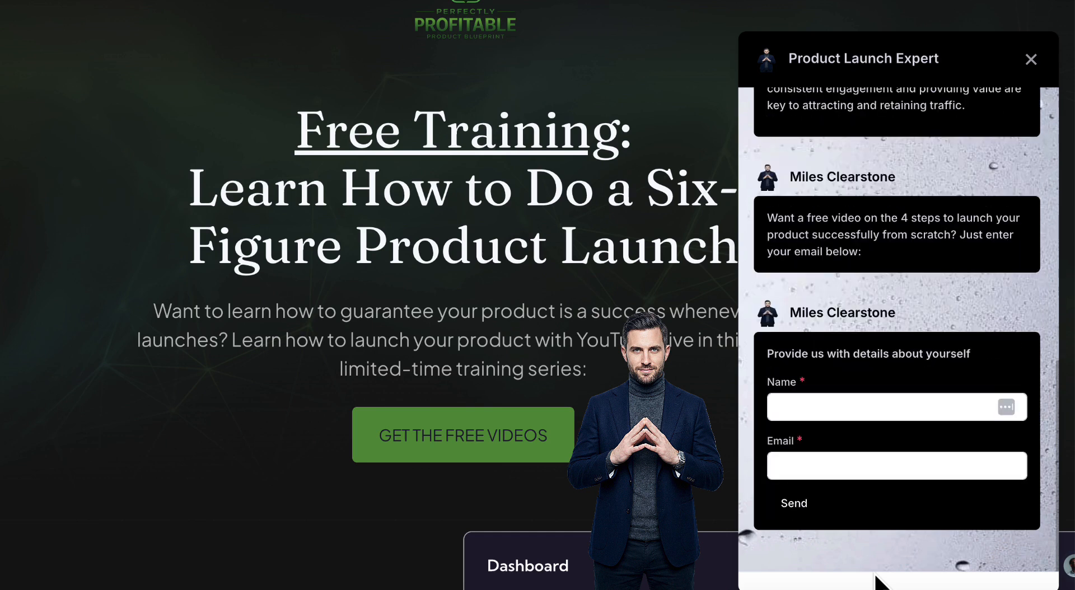
{"action": "left_click", "coordinate": [791, 407]}
{"action": "type", "text": "e"}
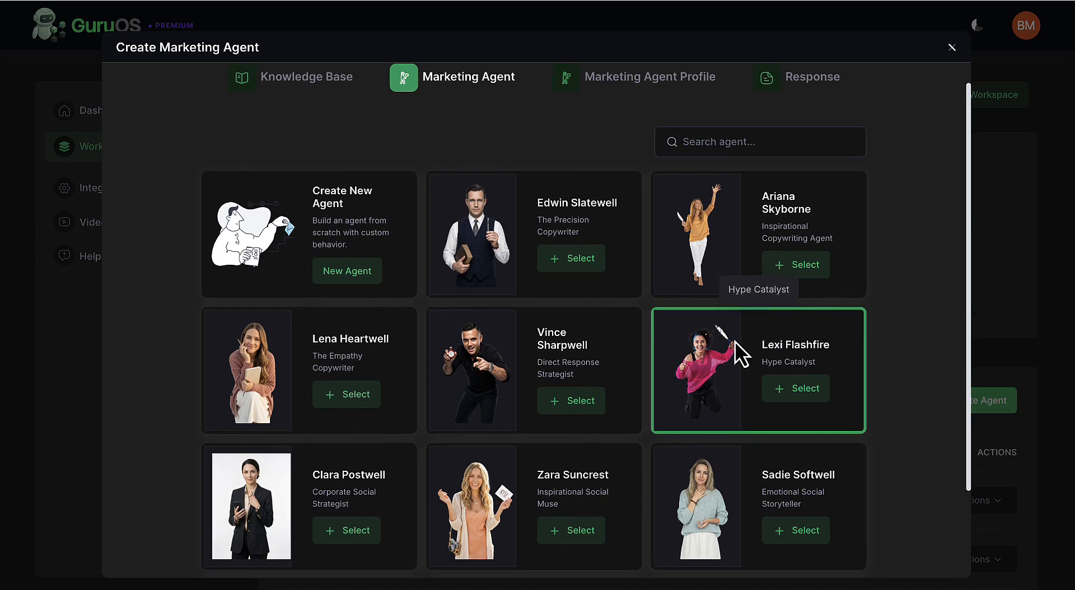
Save a marketing agent from the Hype Catalyst template and submit FB / Instagram Post as its content type.
{"action": "left_click", "coordinate": [794, 388]}
{"action": "left_click", "coordinate": [782, 539]}
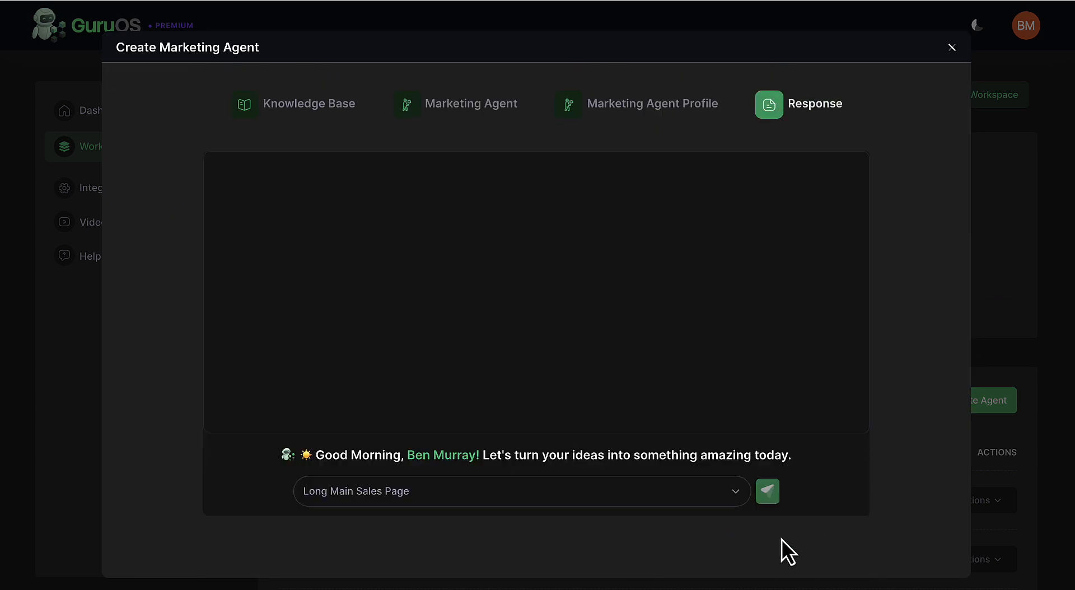
{"action": "left_click", "coordinate": [658, 504]}
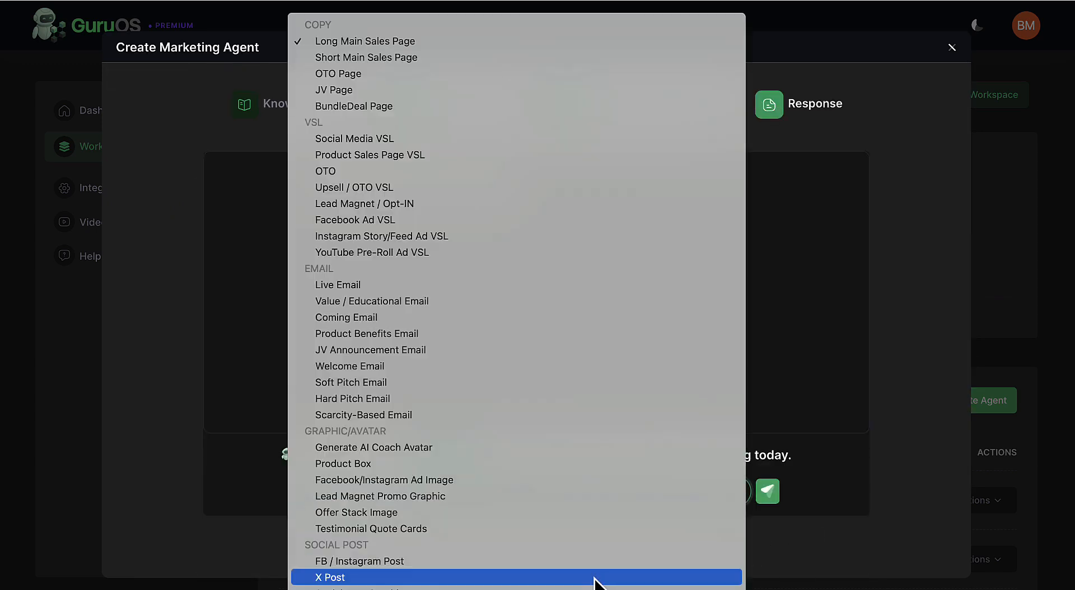
{"action": "left_click", "coordinate": [596, 565]}
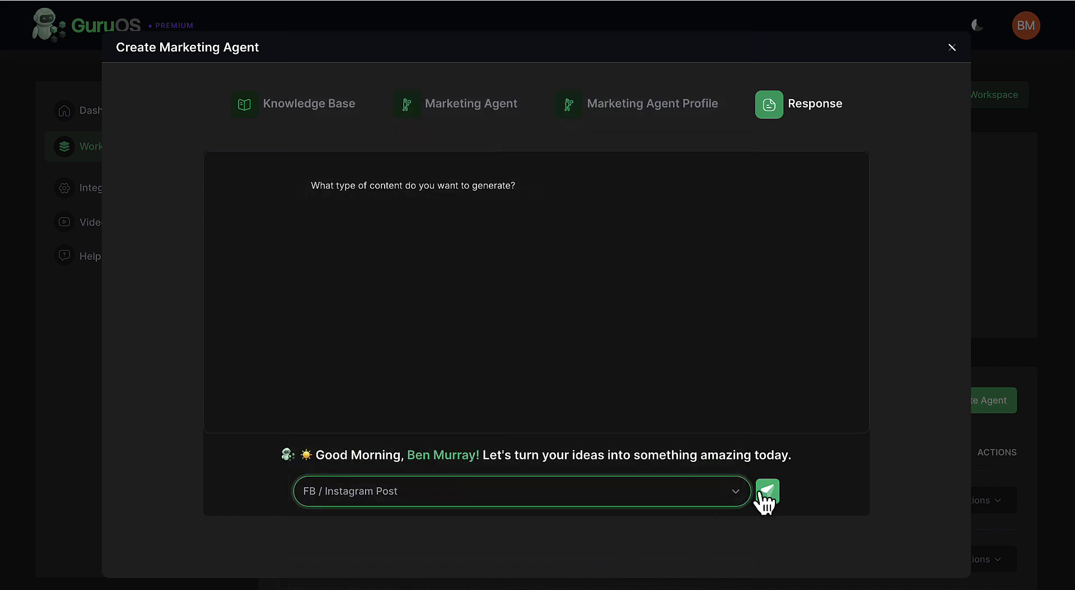
{"action": "left_click", "coordinate": [767, 491]}
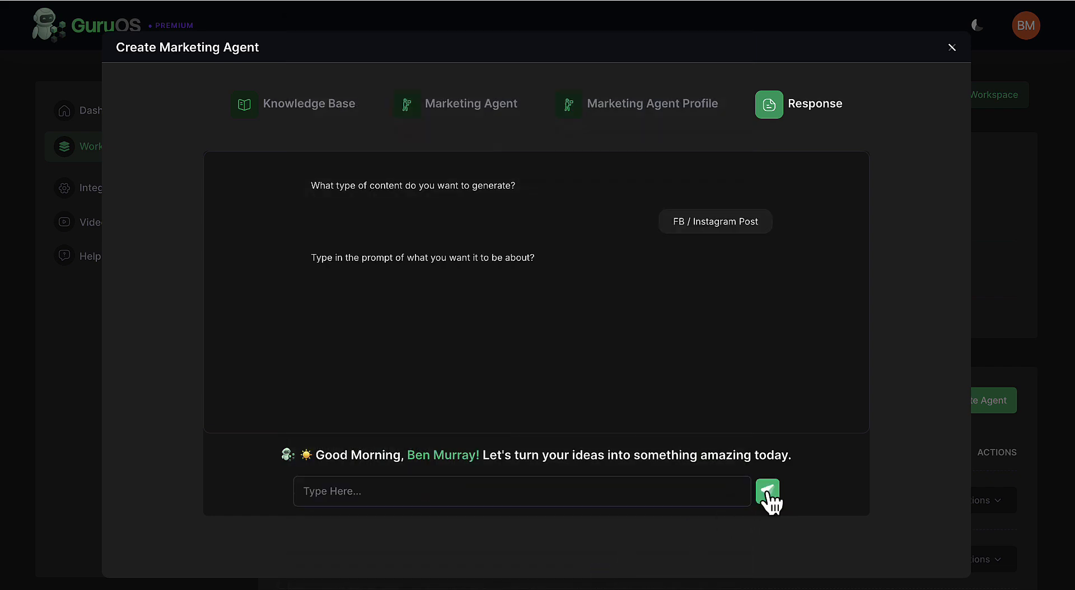
Generate the post from the prompt "Create prelaunch social media post helping users register for the Perfectly Profitable Product System prelaunch webinar".
{"action": "left_click", "coordinate": [682, 490]}
{"action": "type", "text": "Create prelaunch social media post helping users register for the Perfectly Profitable Product System prelaunch webinar"}
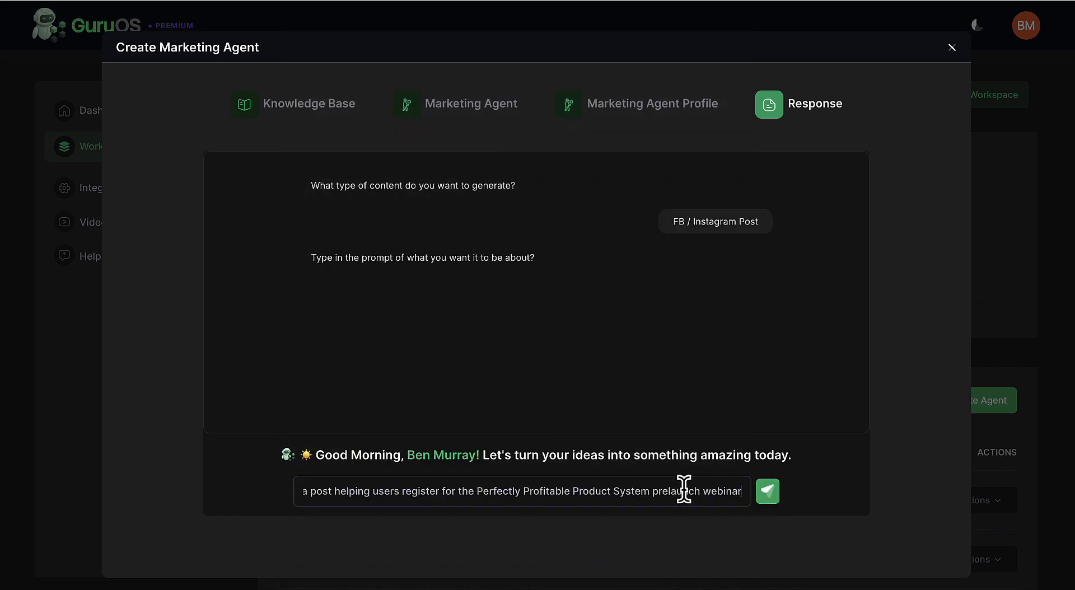
{"action": "left_click", "coordinate": [766, 491]}
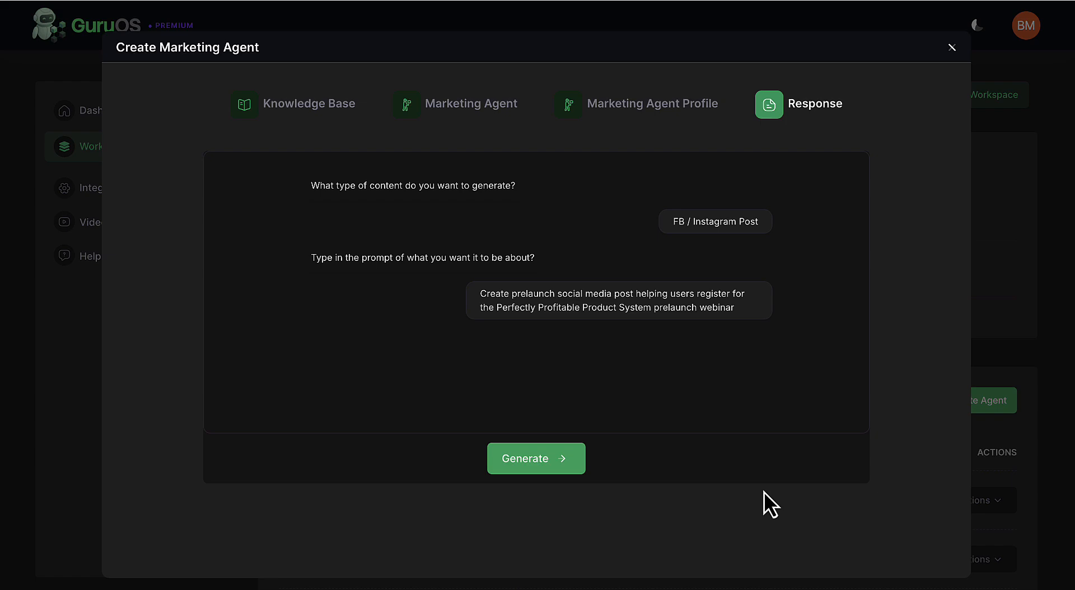
{"action": "left_click", "coordinate": [561, 470]}
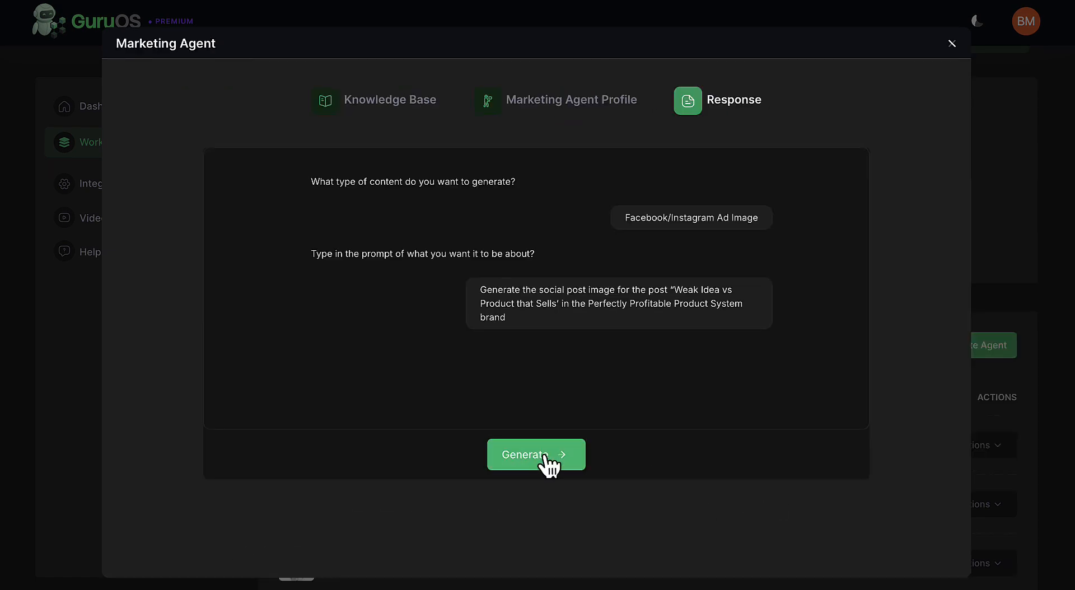
Generate the Facebook/Instagram Ad Image for the post "Weak Idea vs Product that Sells" in the Perfectly Profitable Product System brand.
{"action": "left_click", "coordinate": [543, 456]}
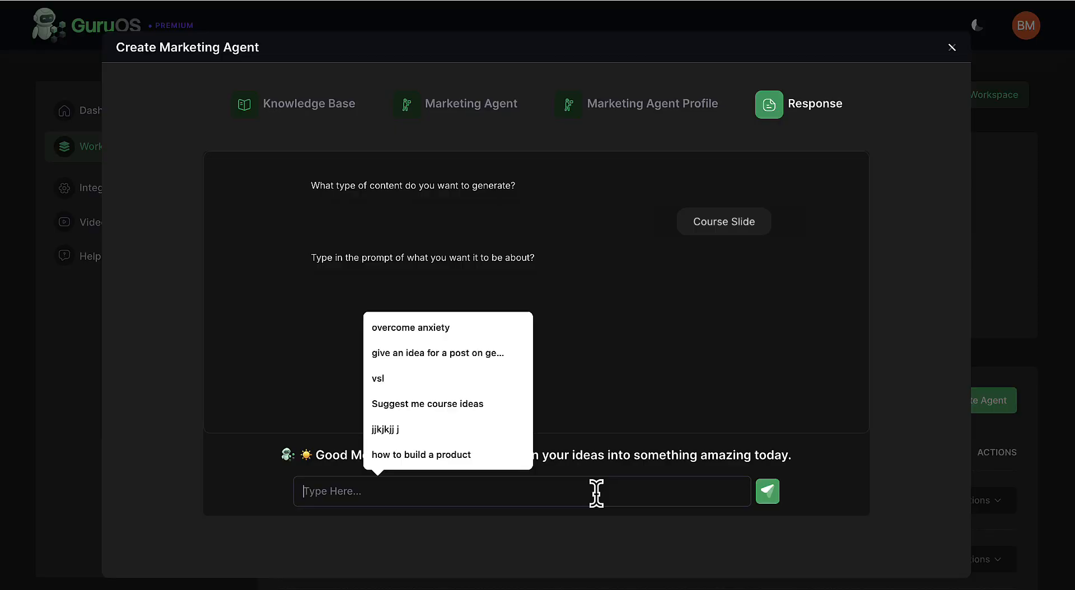
Generate a 1920 X 1080 Course Slide titled "The Fiver Pillars of A Successful Launch" with five text pillars in the Perfectly Profitable Product System style.
{"action": "key", "text": "ctrl+v"}
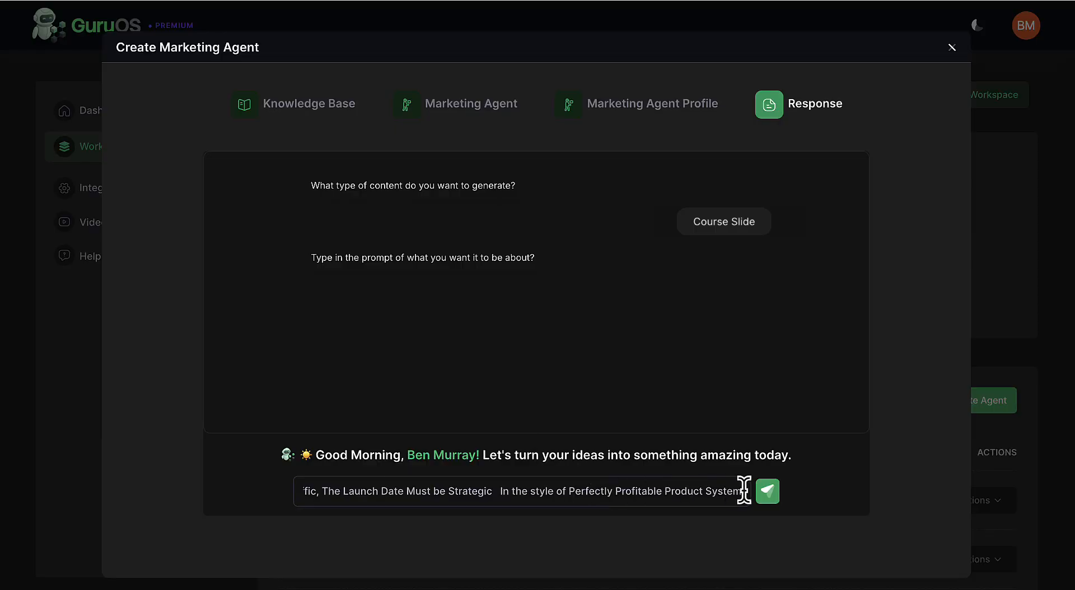
{"action": "left_click", "coordinate": [767, 491]}
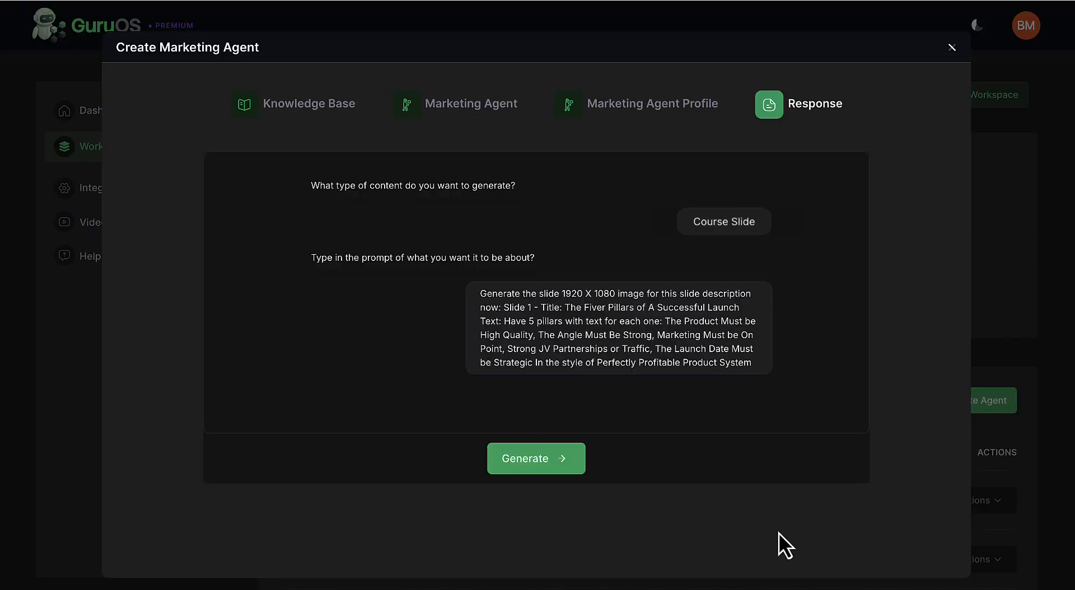
{"action": "left_click", "coordinate": [560, 466]}
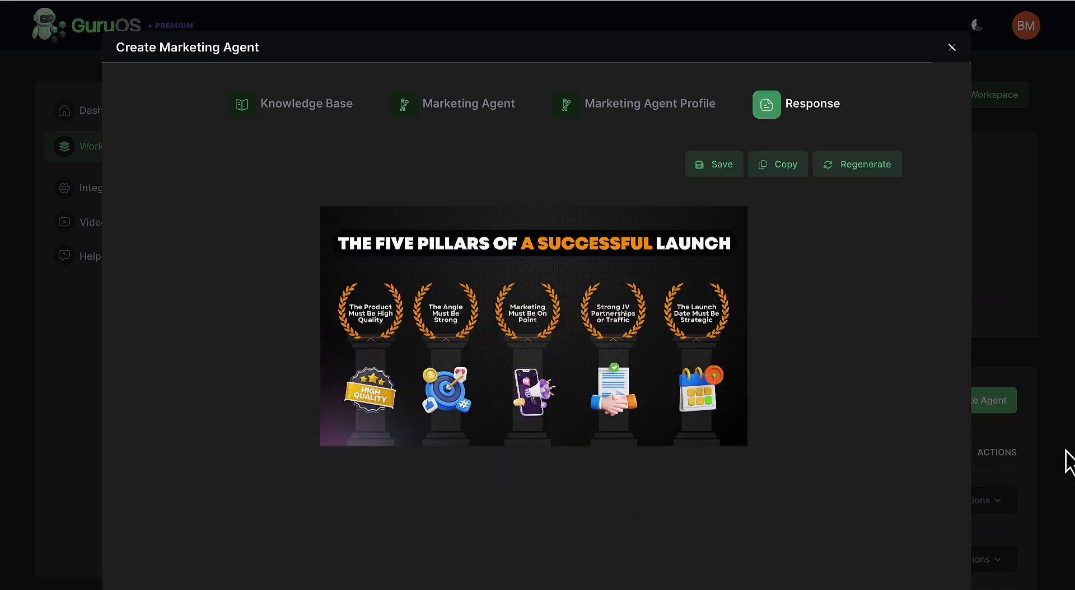